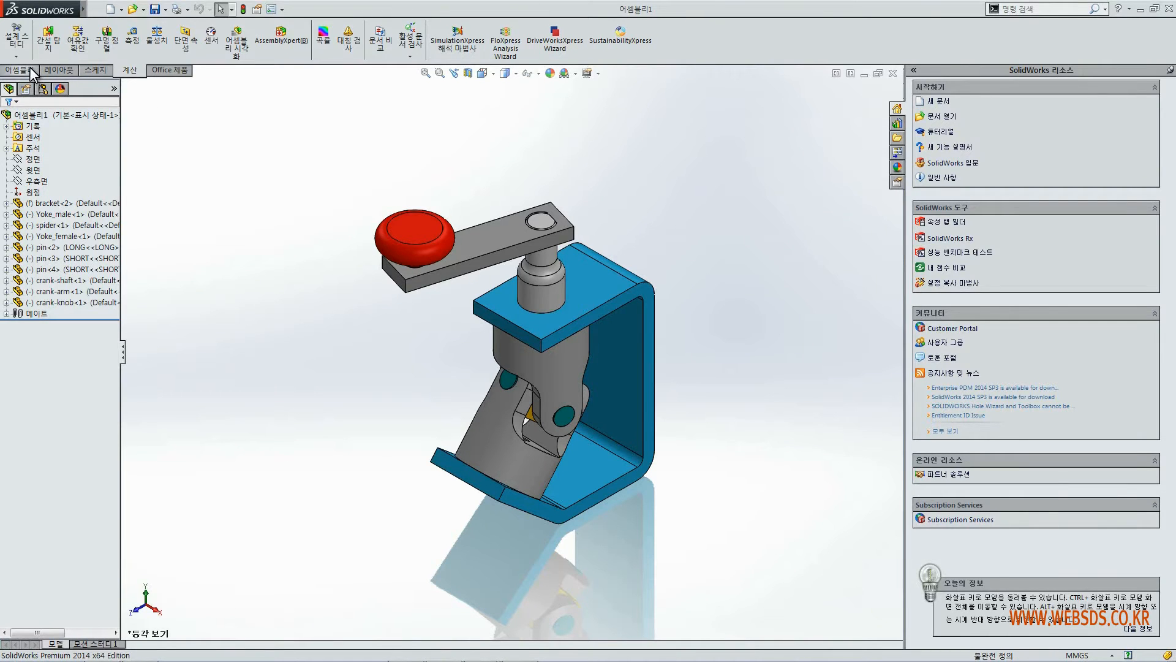
Open the mass properties of the whole assembly and examine its mass value
click(59, 69)
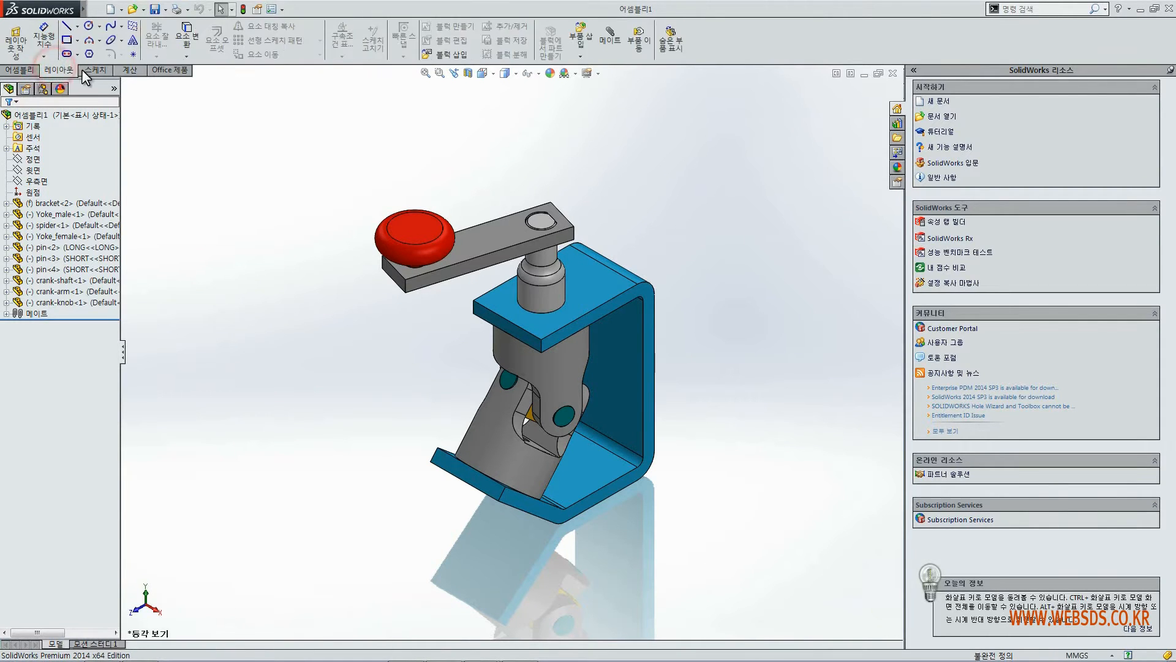
click(121, 69)
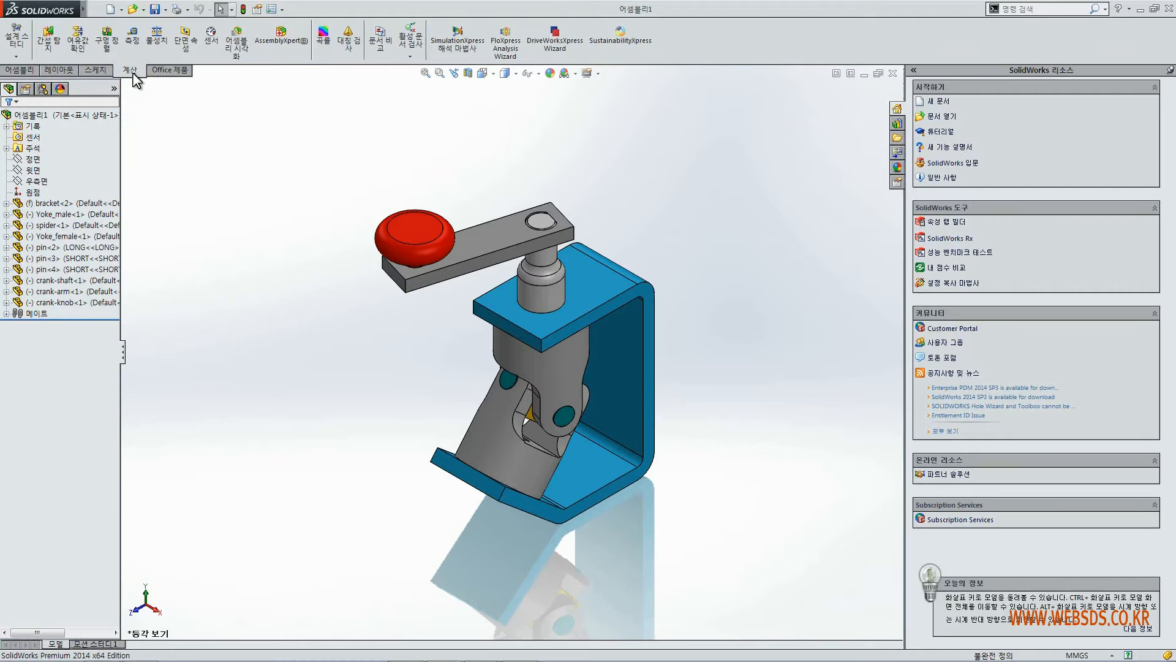
click(156, 38)
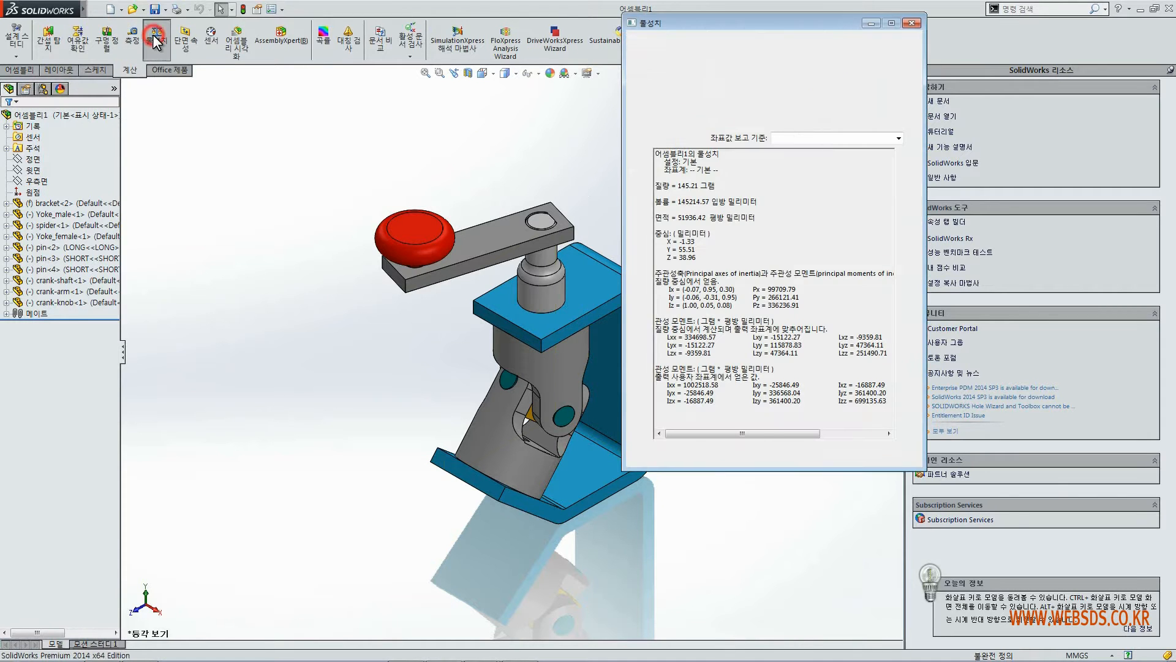
drag(674, 23, 712, 87)
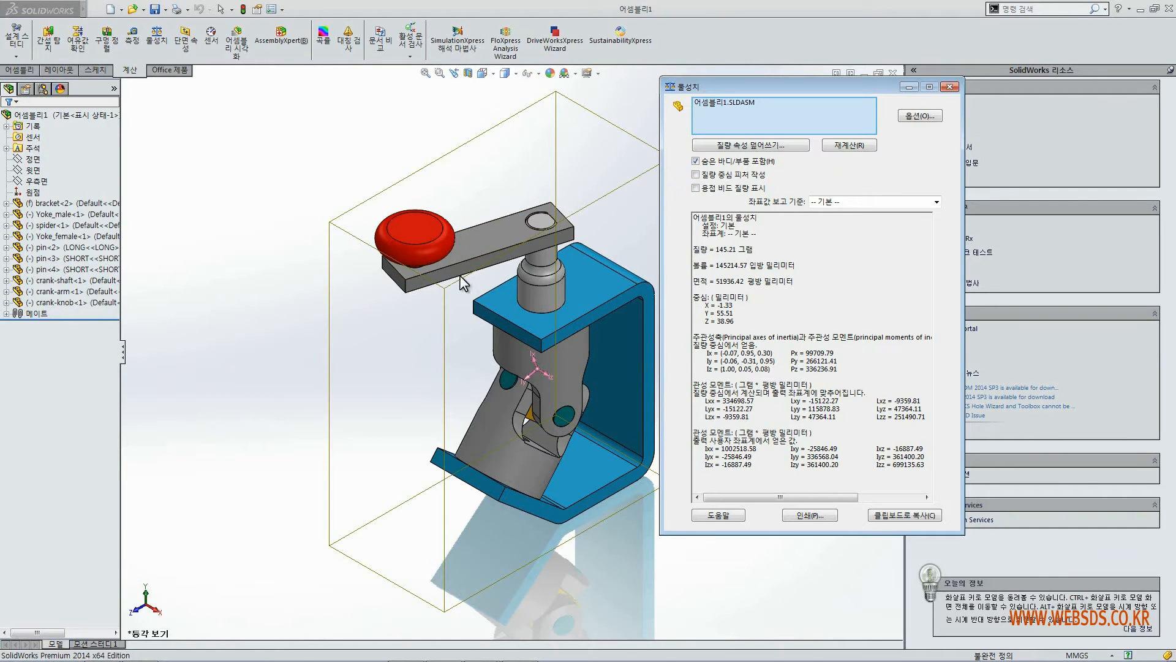
click(757, 249)
drag(699, 255, 694, 249)
click(777, 242)
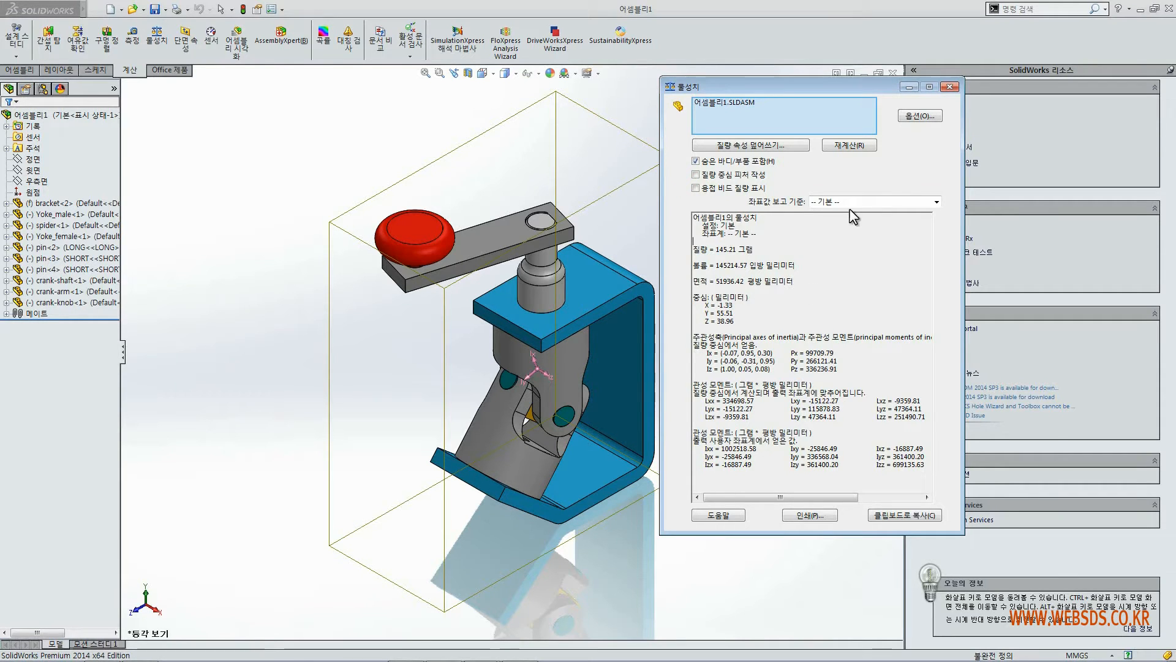
Switch the mass property units to custom settings with length in m and 3 decimal places, and review the centre of mass
click(921, 116)
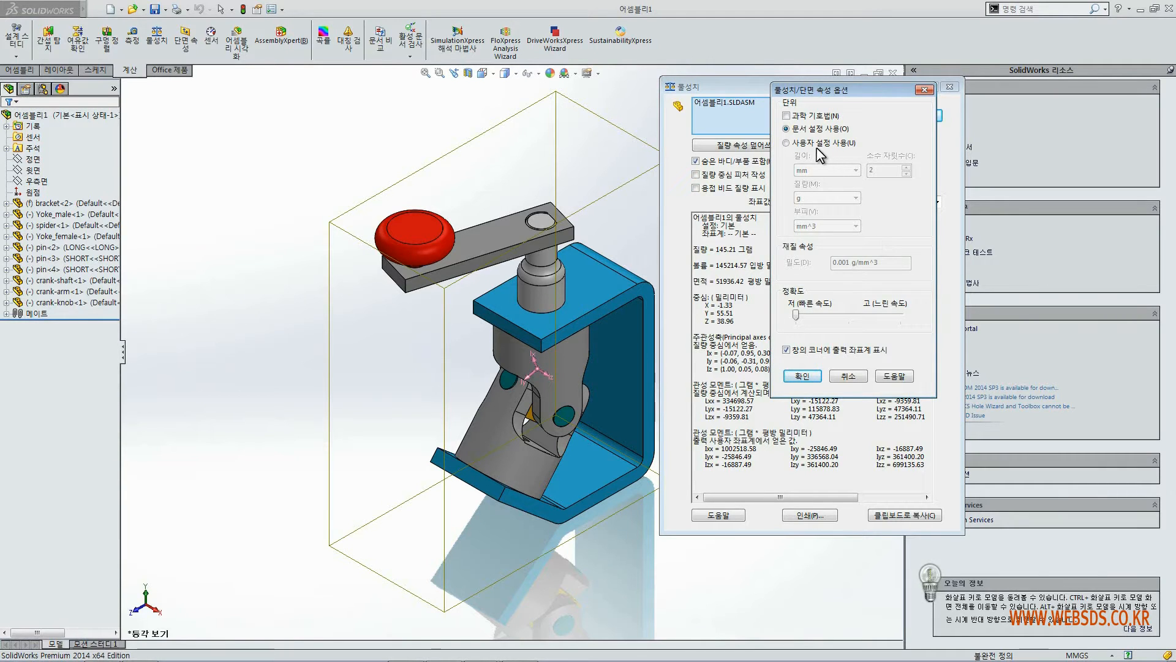
click(798, 144)
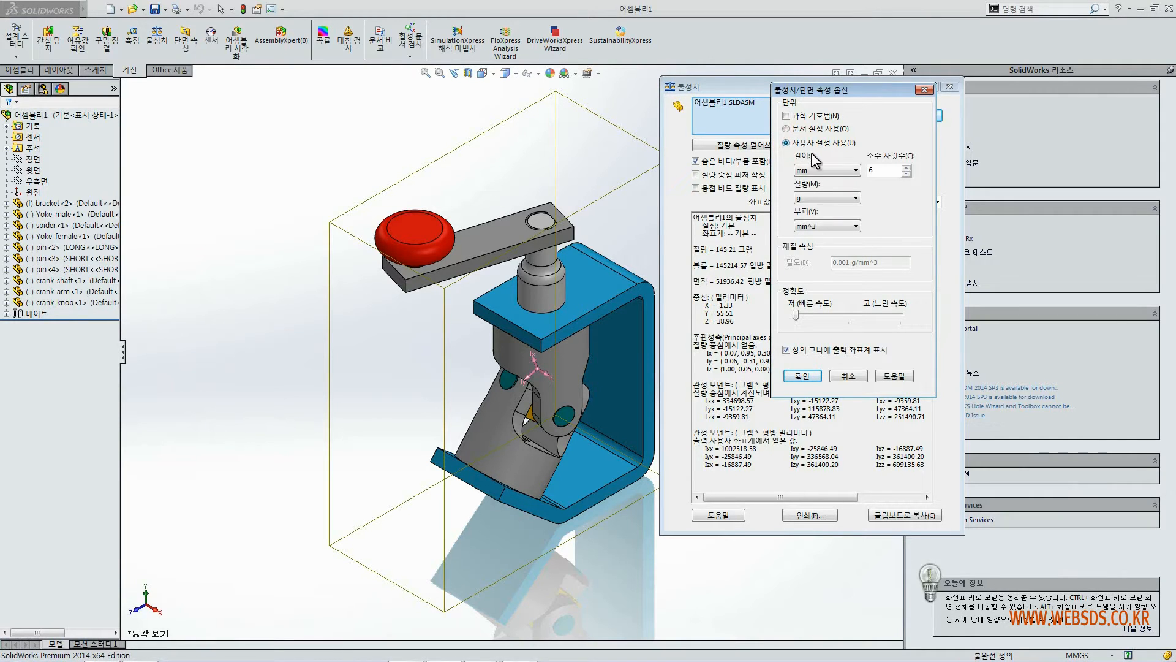
click(819, 171)
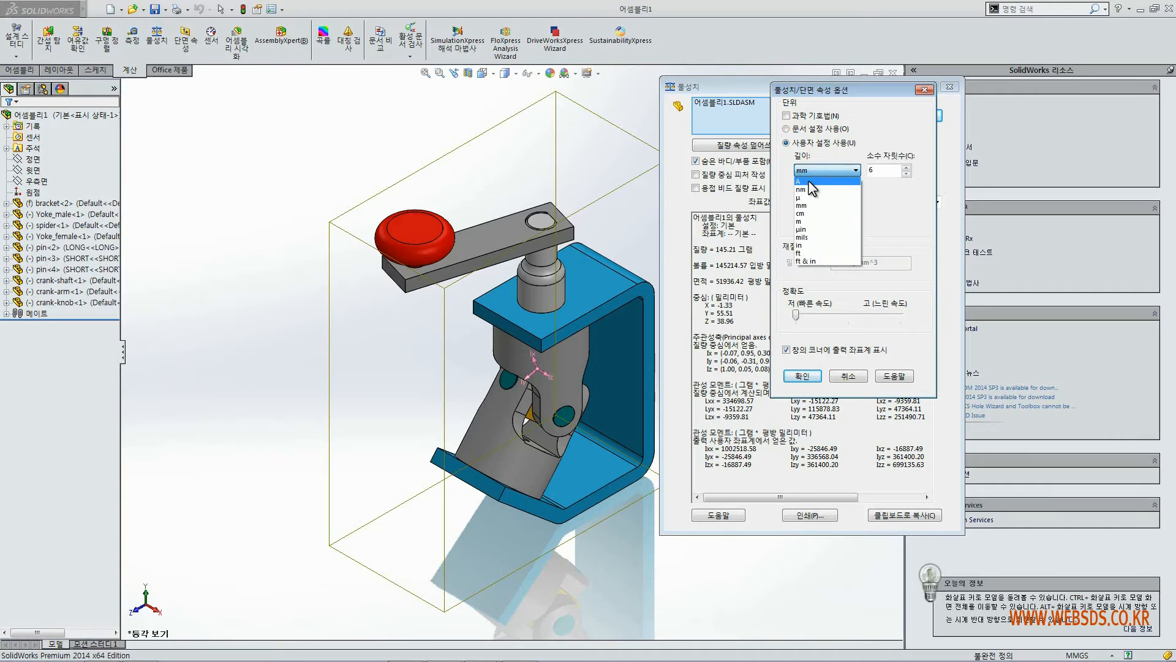
click(816, 222)
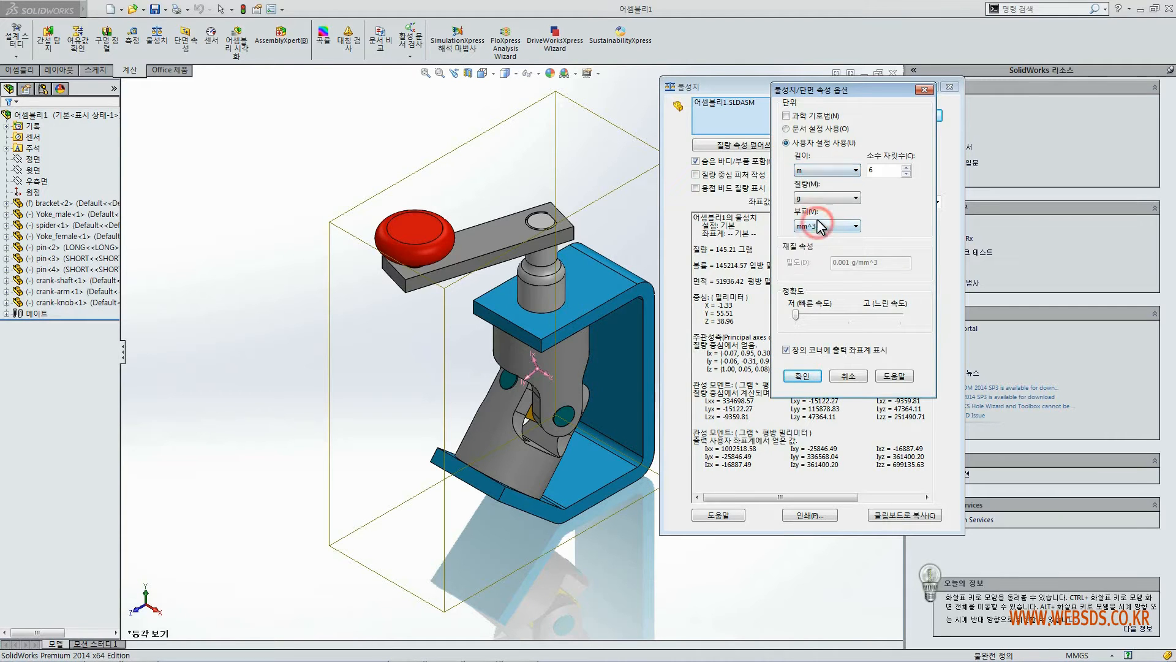
double_click(887, 172)
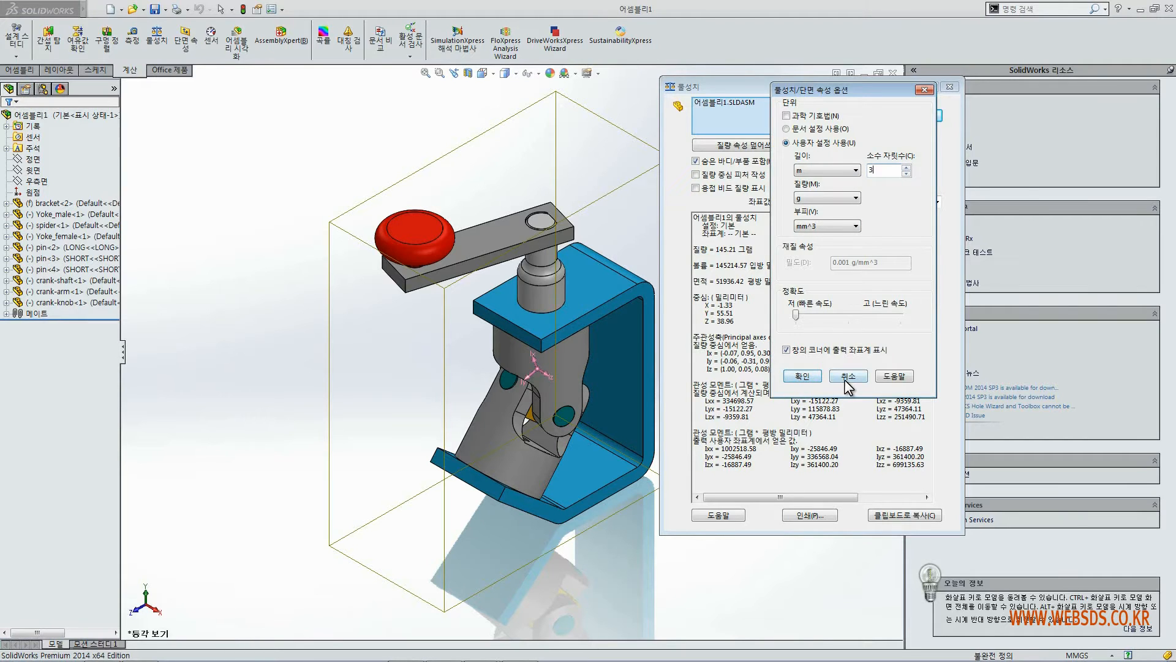
click(807, 377)
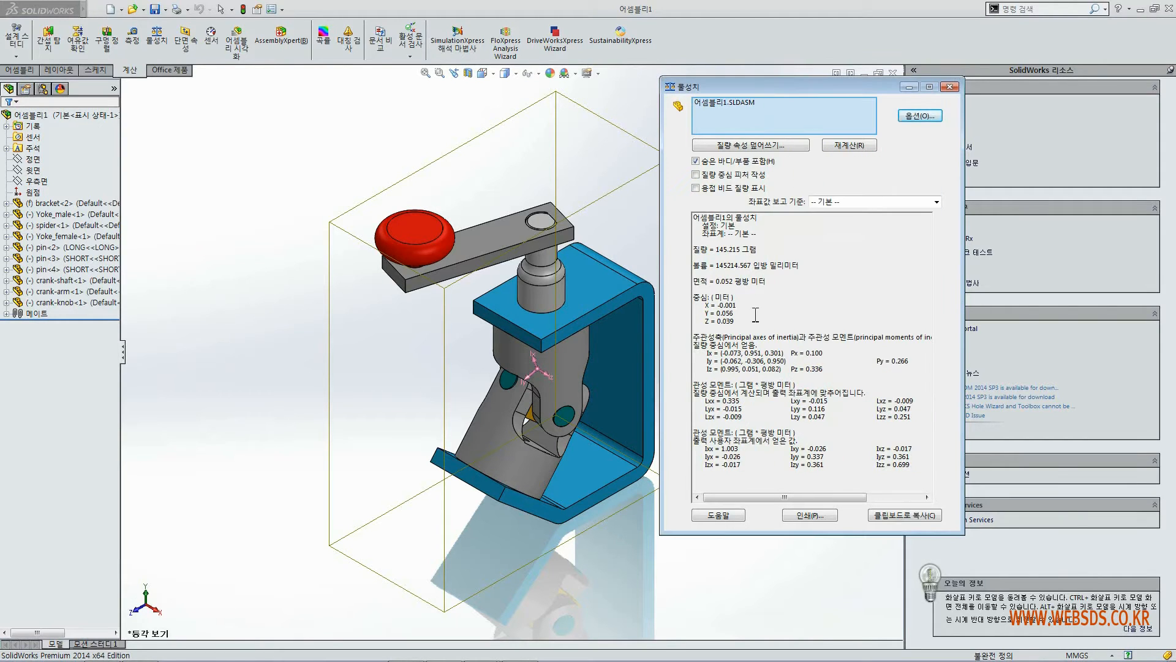
drag(756, 322, 709, 293)
click(747, 295)
Return the mass property units to the document settings
click(912, 116)
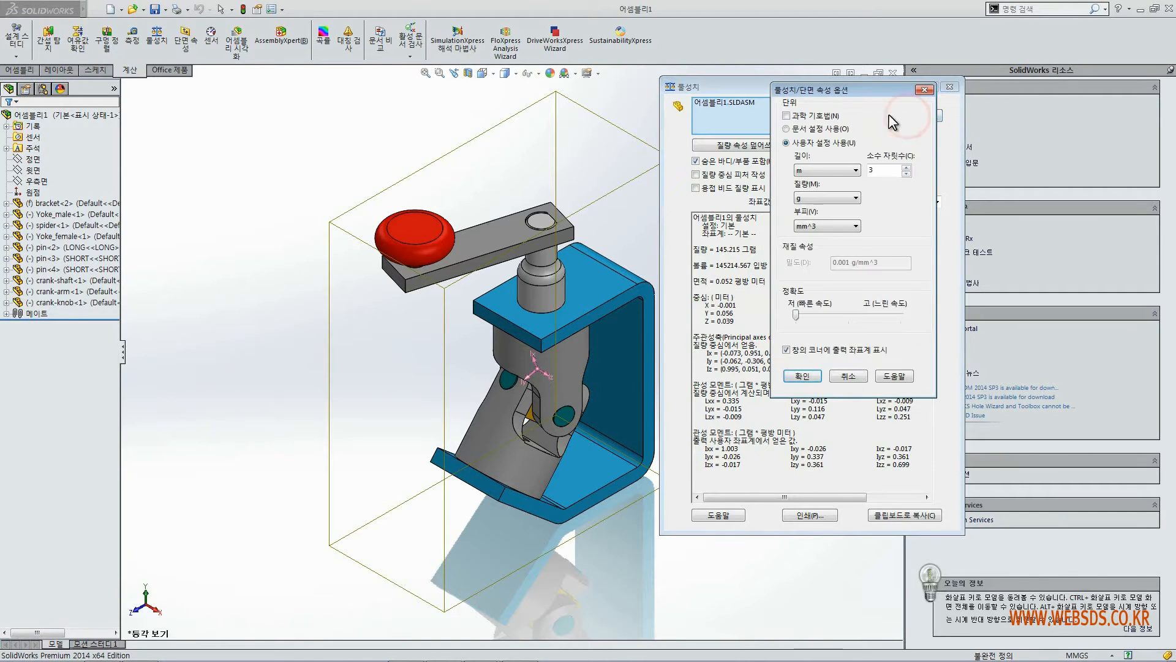
click(818, 129)
click(801, 377)
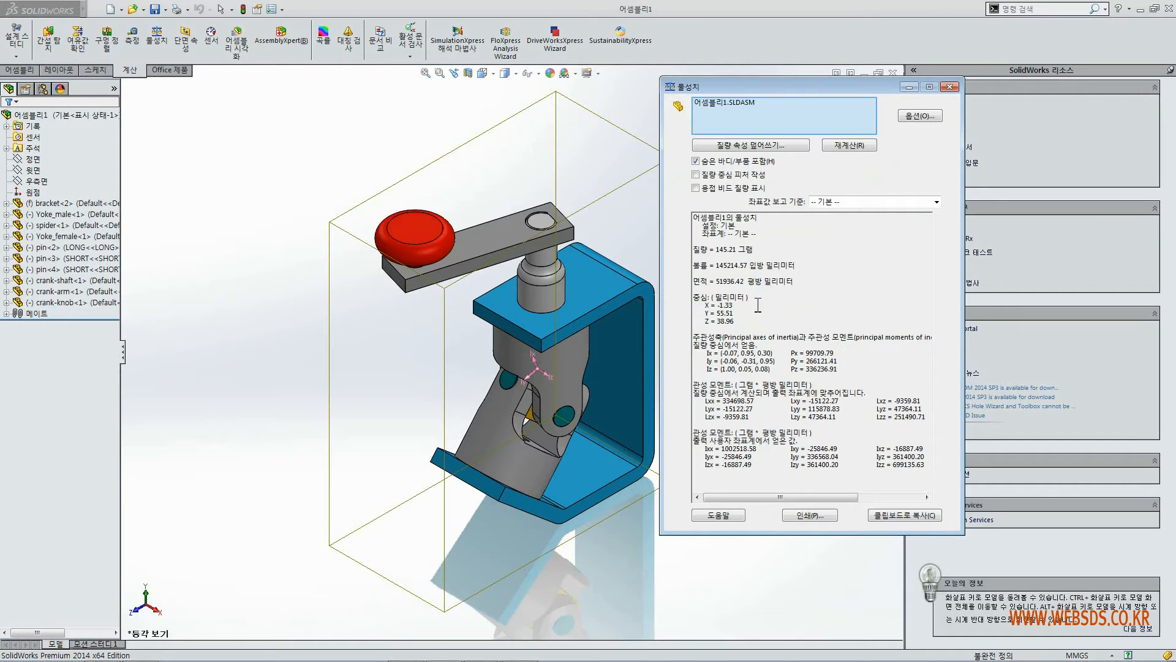
Review the centre of mass coordinates in the mass properties and close the report
drag(737, 322, 694, 297)
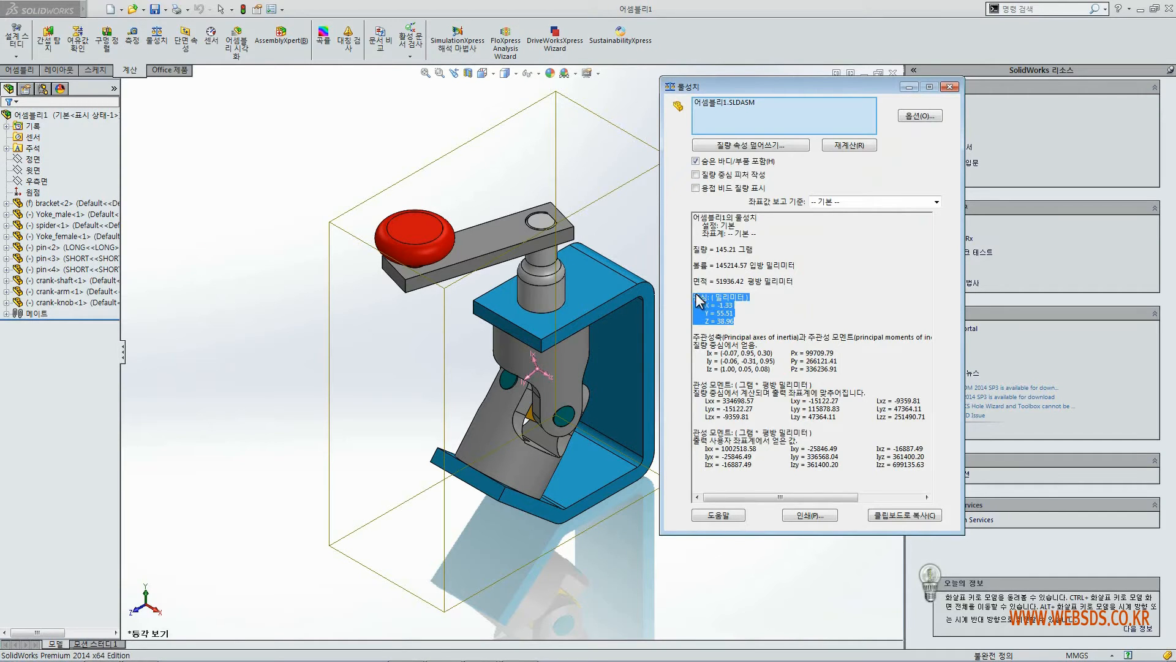
click(751, 316)
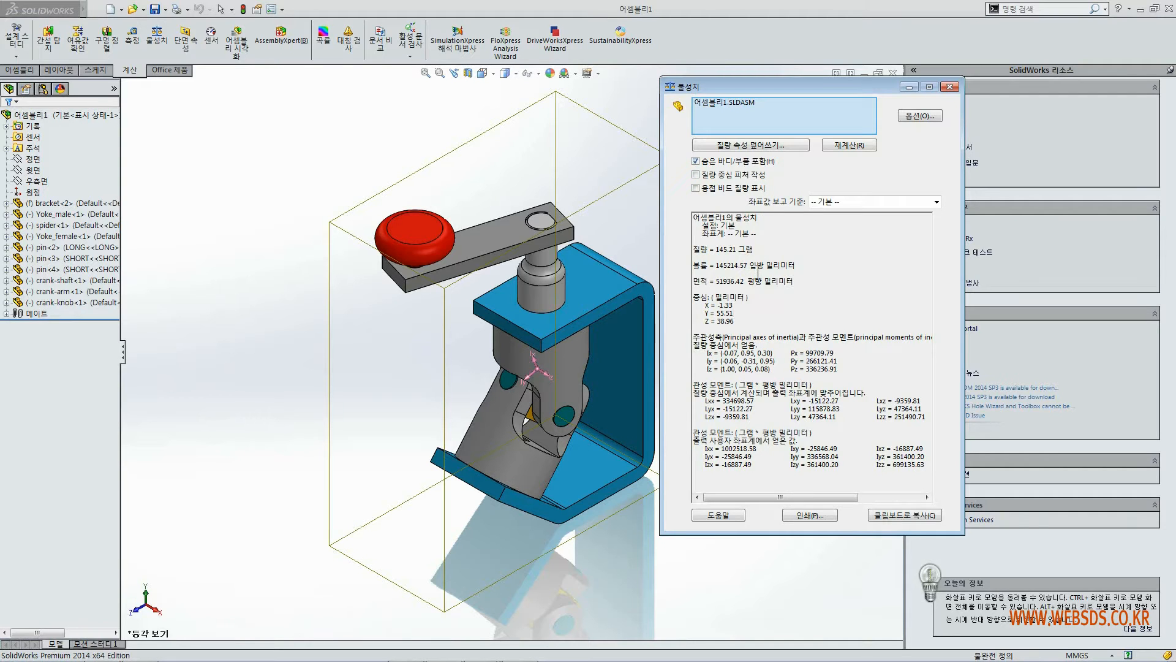
click(949, 86)
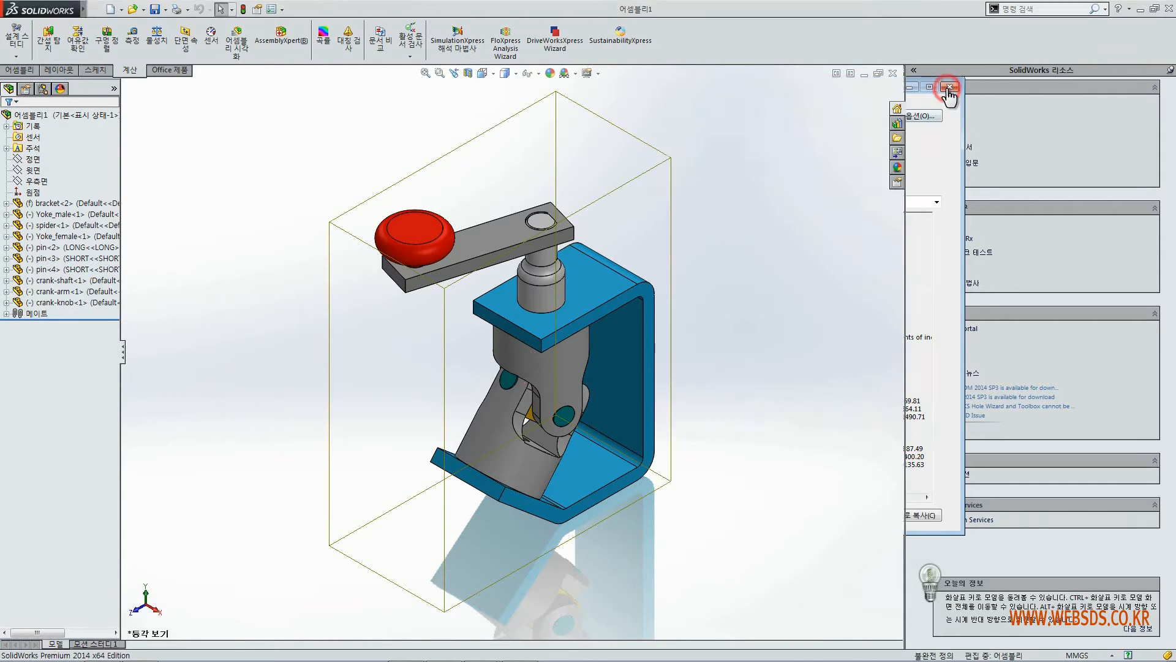
click(702, 189)
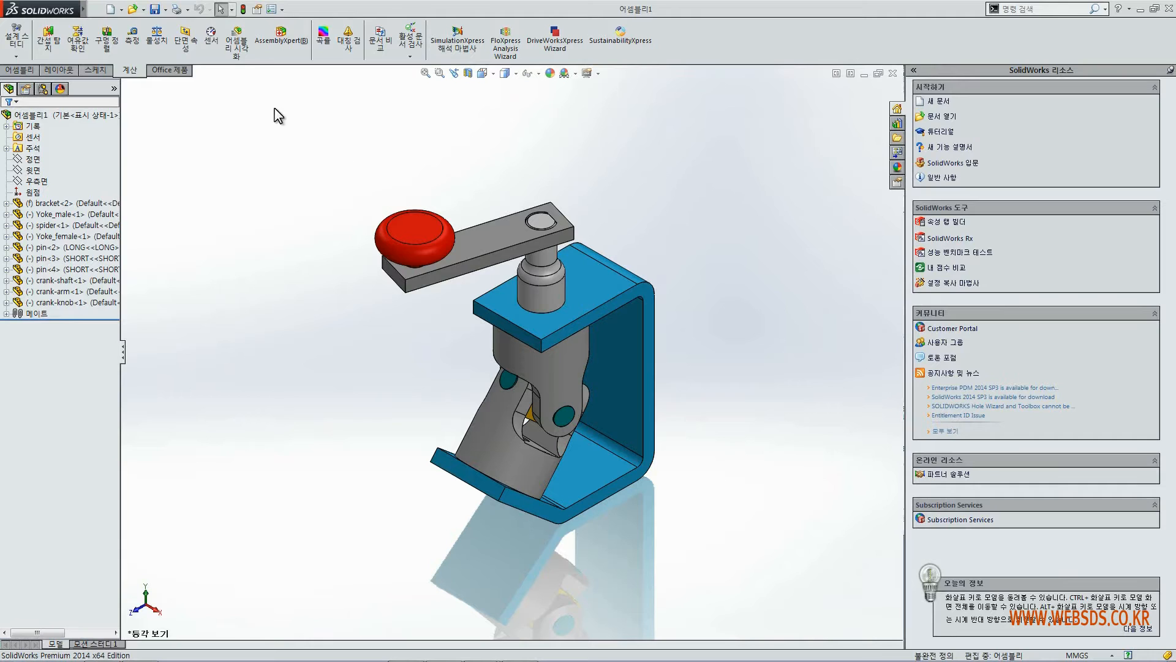
Start a reference coordinate system with its origin at the front corner vertex of the bracket's upper plate
click(26, 71)
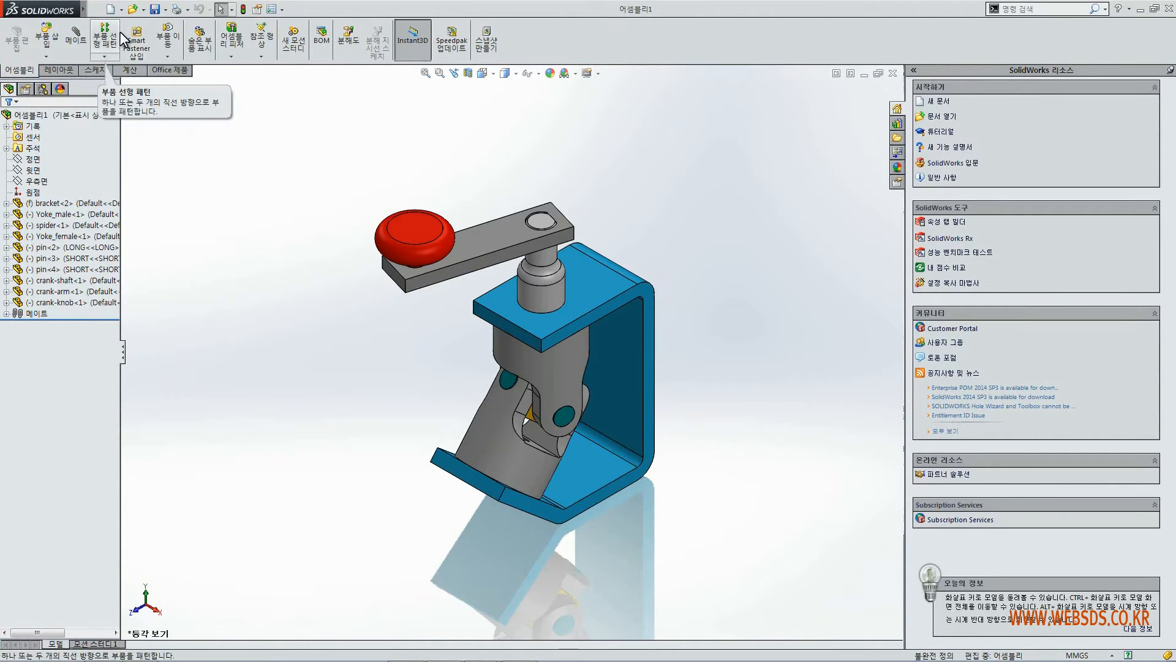
click(264, 51)
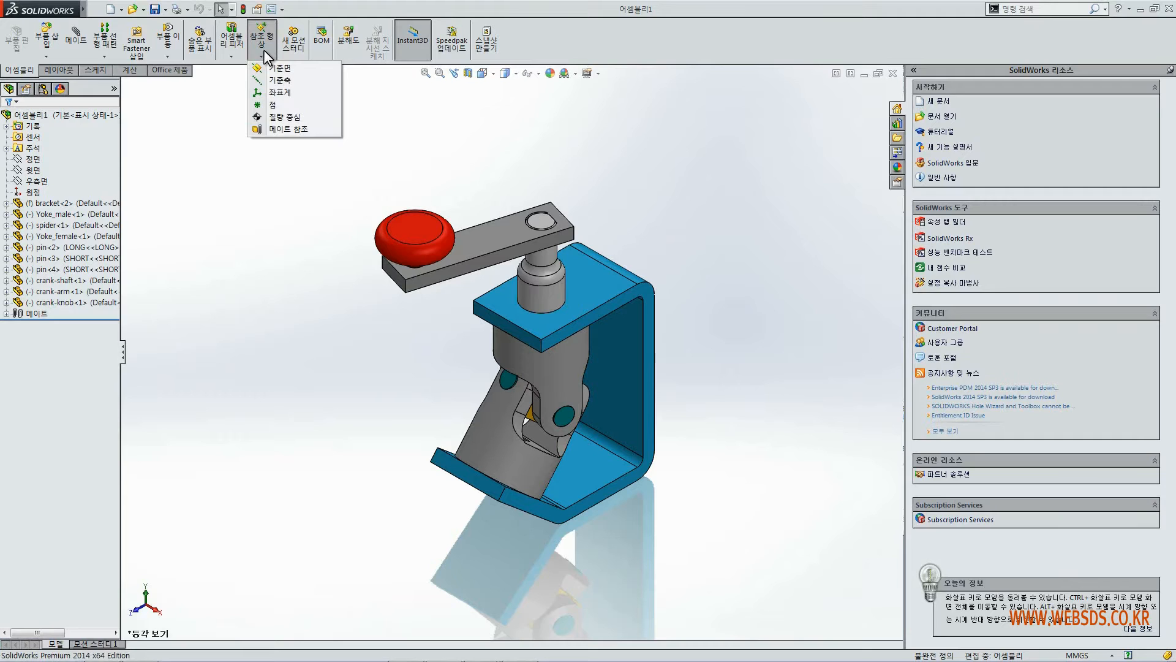
click(288, 92)
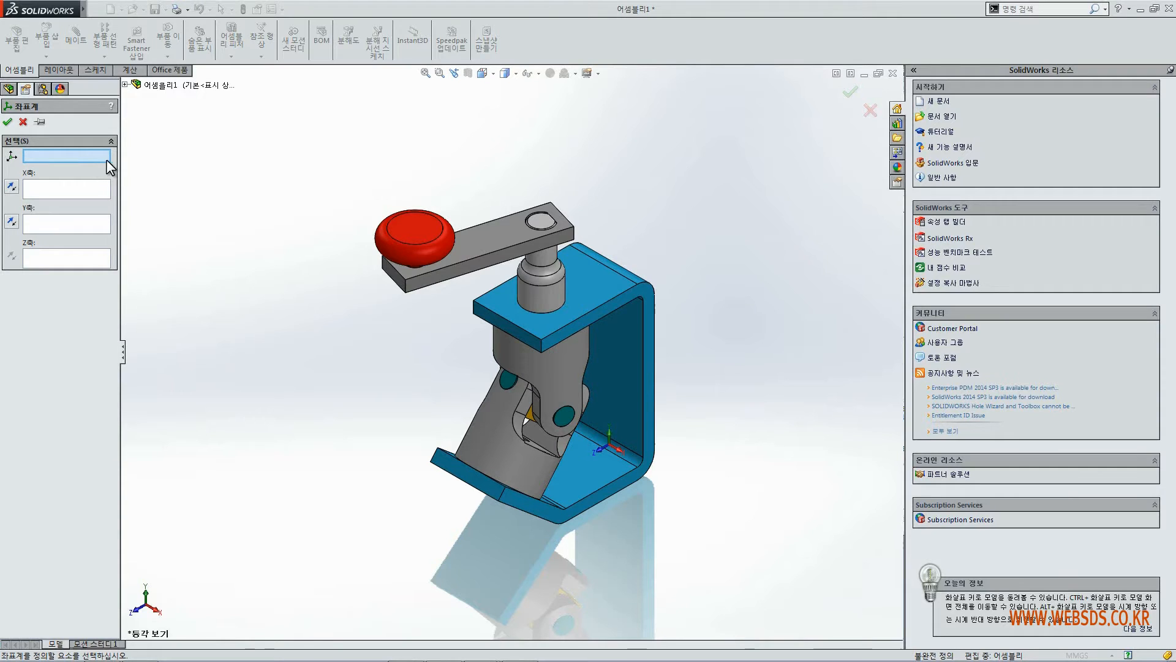
scroll(541, 342, down, 3)
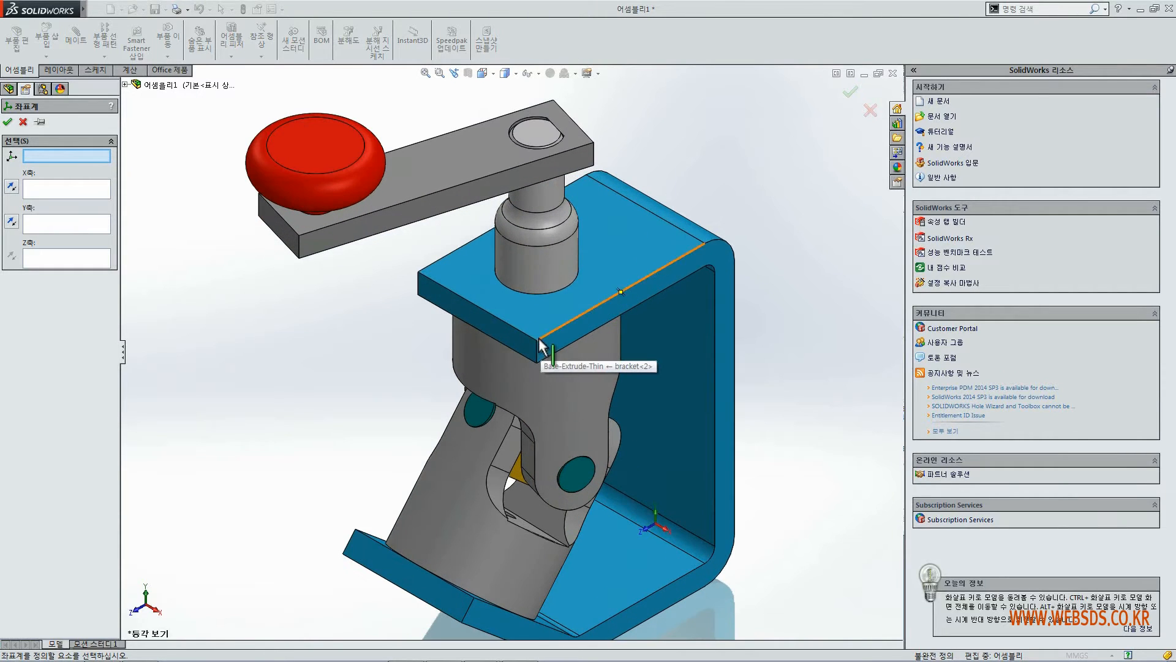
click(536, 339)
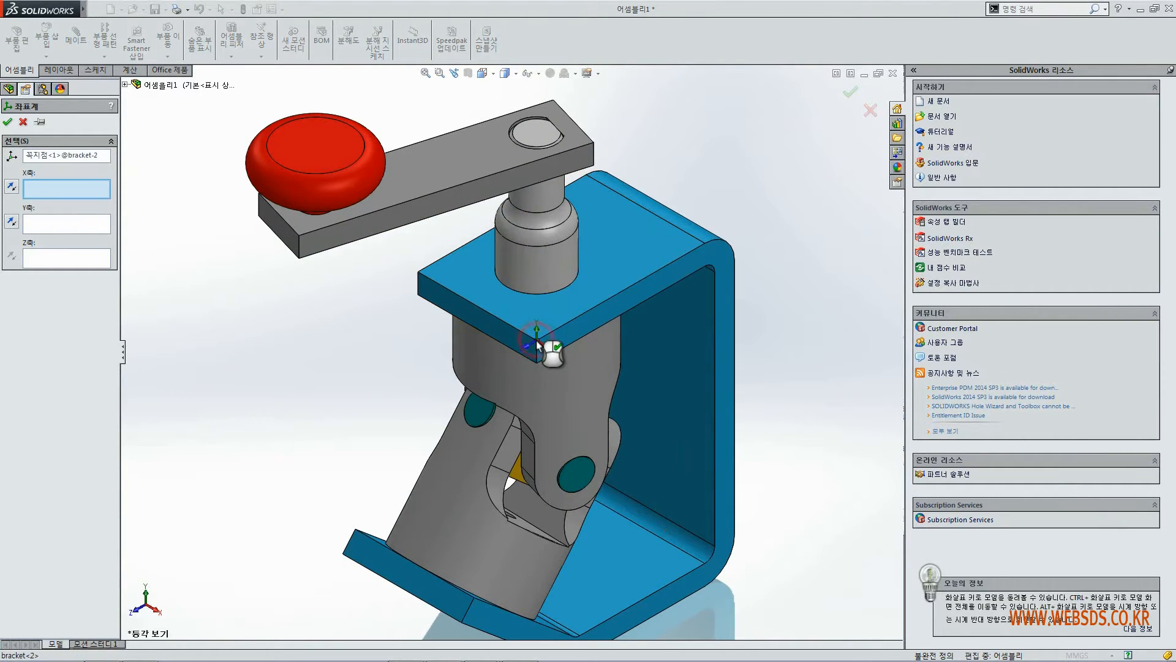
Align the coordinate system's X axis with the front edge of the bracket's upper plate, trying the reversed direction and restoring it
click(44, 193)
click(503, 321)
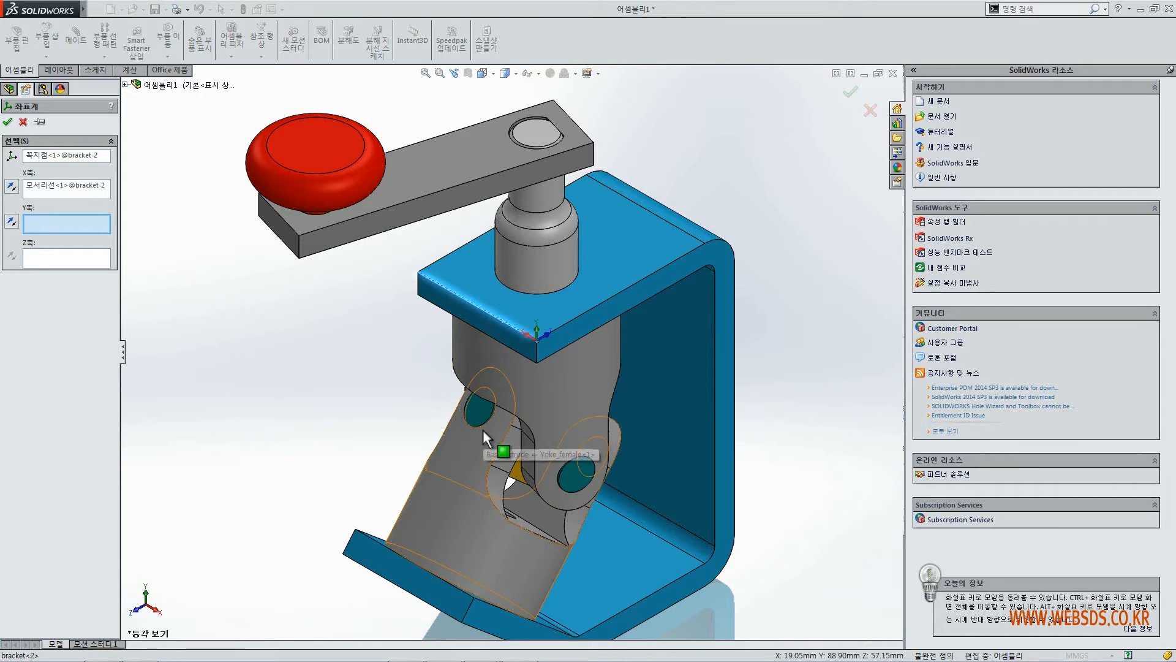
click(13, 185)
click(13, 184)
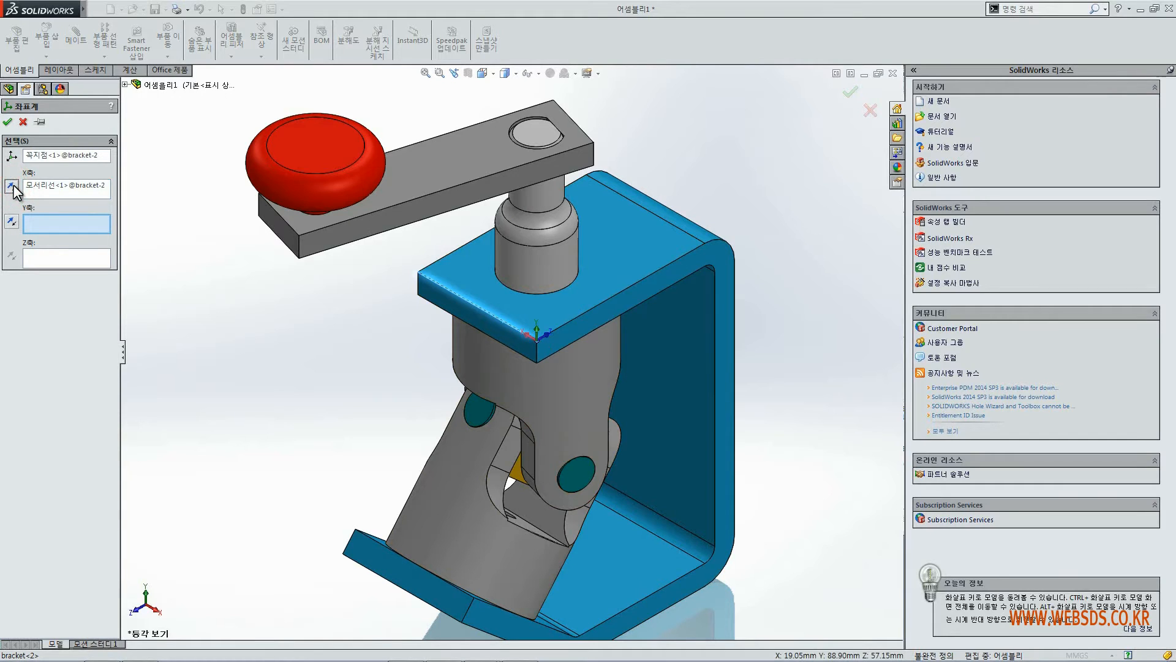
click(14, 185)
click(14, 184)
Align the Y axis with the upper plate's long side edge, reverse its direction, and create the coordinate system
click(54, 221)
click(565, 324)
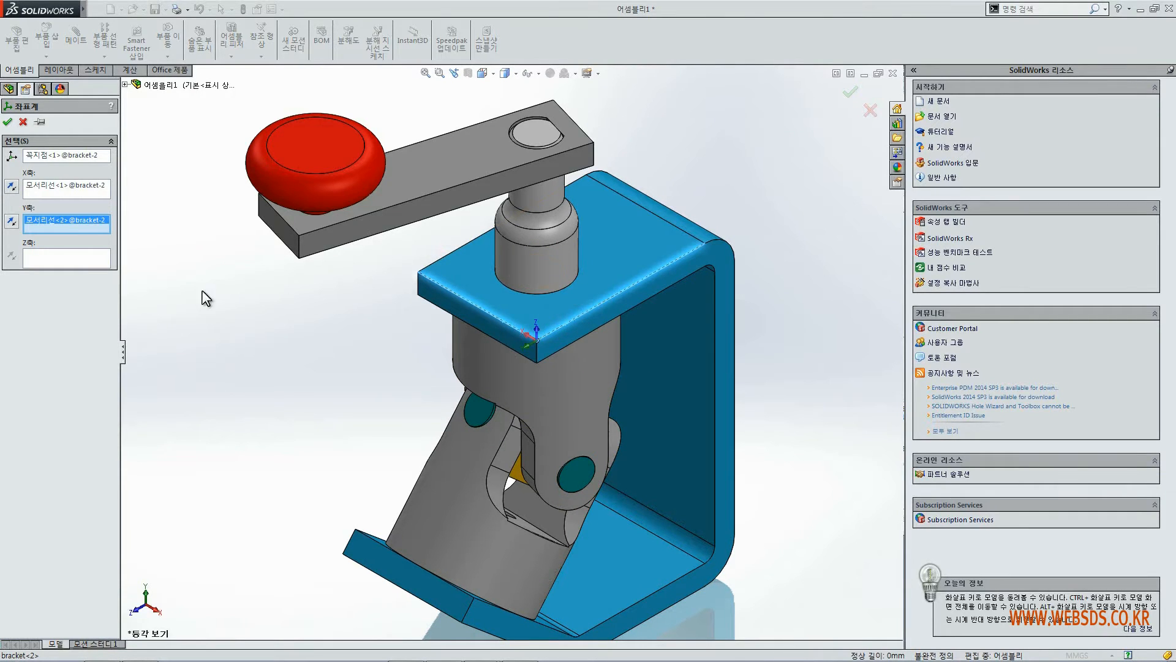
click(12, 221)
click(13, 222)
click(12, 222)
click(13, 221)
click(13, 222)
click(8, 121)
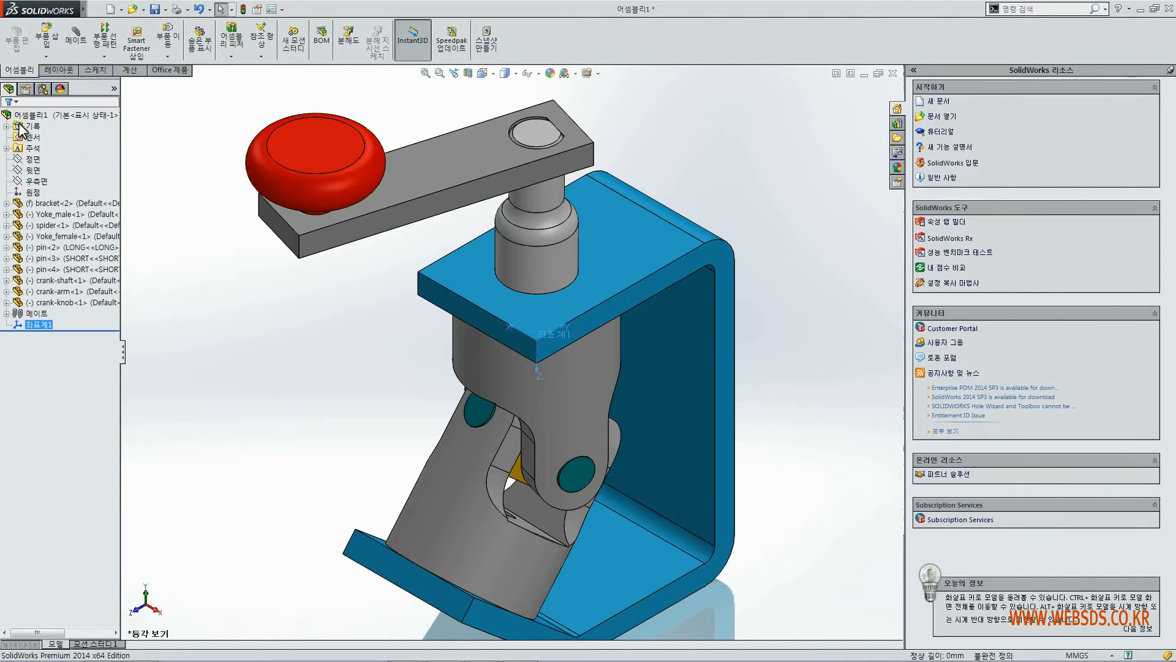
Highlight the new coordinate system to check its placement on the bracket, and clear the selection
click(46, 324)
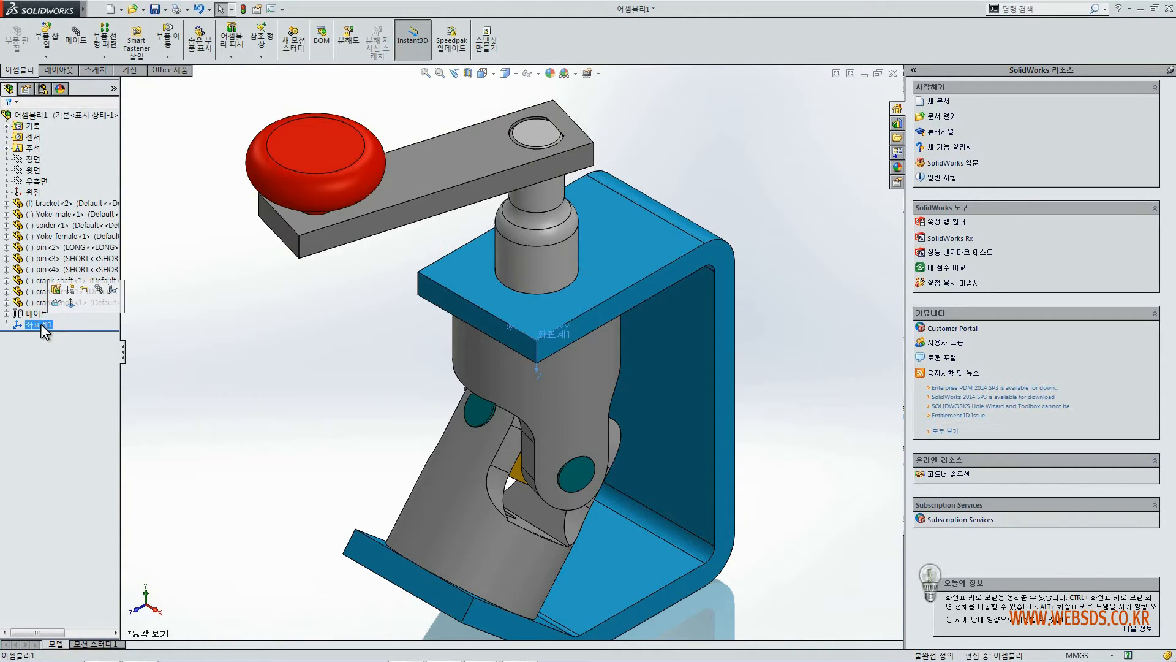
ctrl+click(39, 316)
click(39, 325)
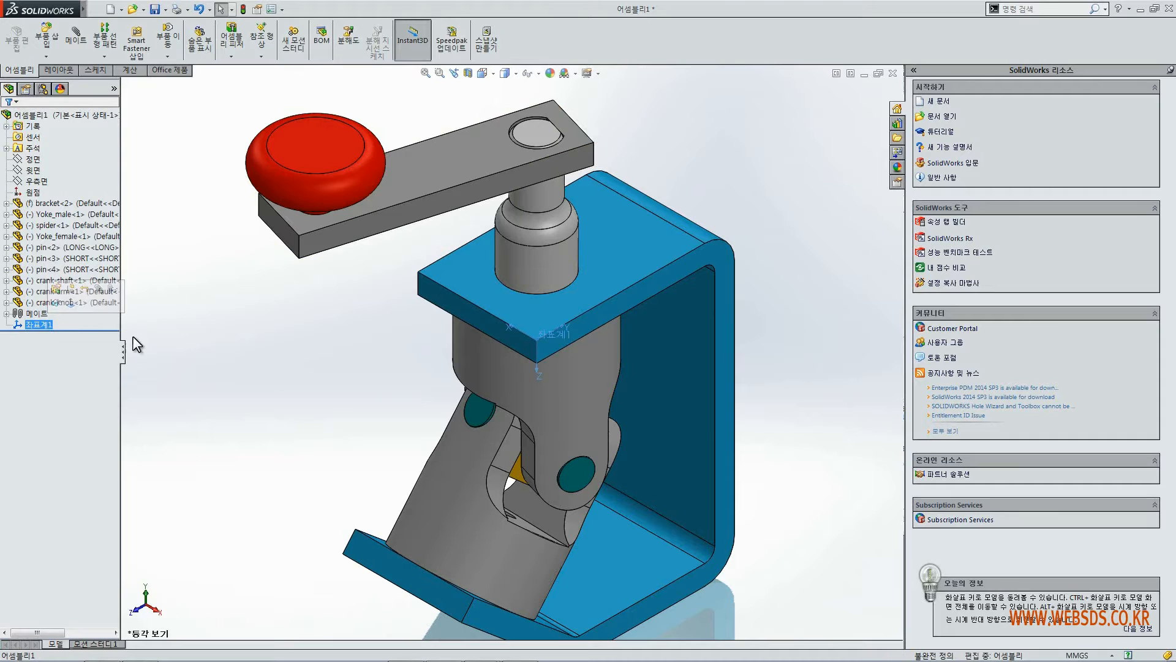
click(172, 346)
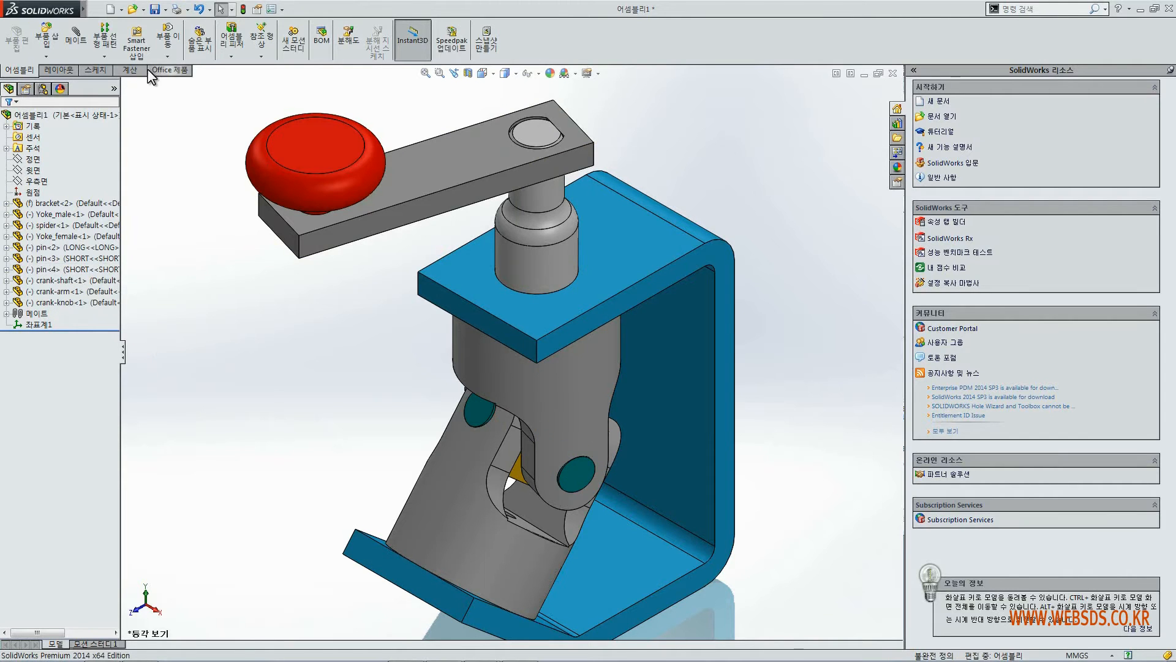
Reopen the assembly's mass properties and capture the centre of mass coordinates with the Snipping Tool, moving the snip beside the report
click(126, 72)
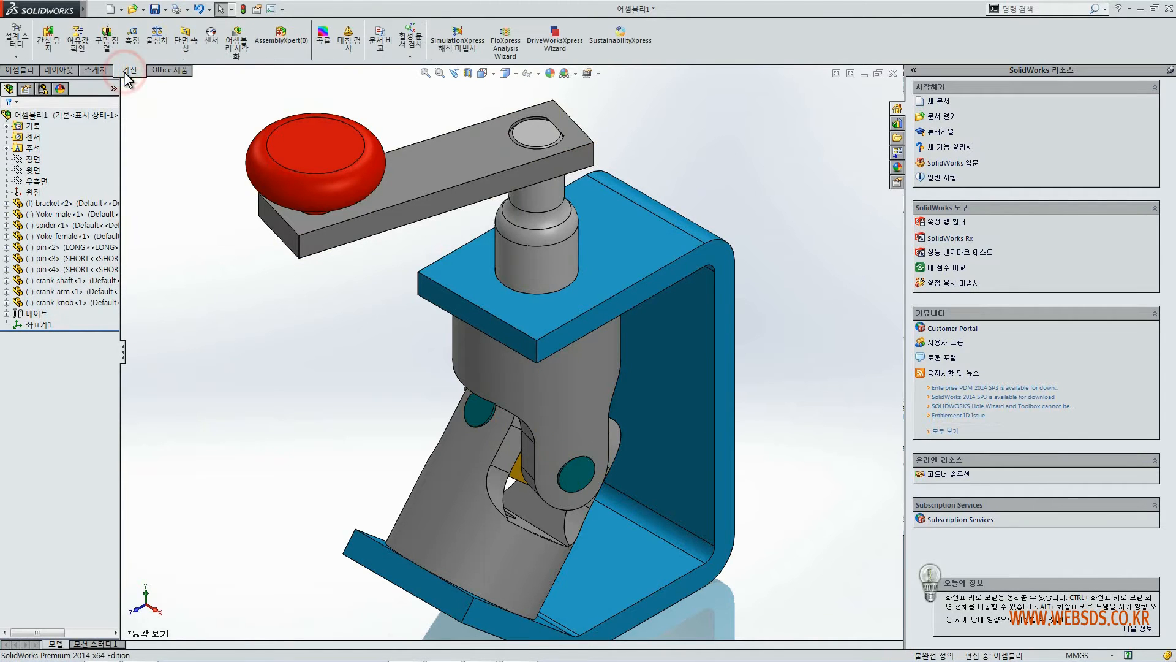
click(150, 49)
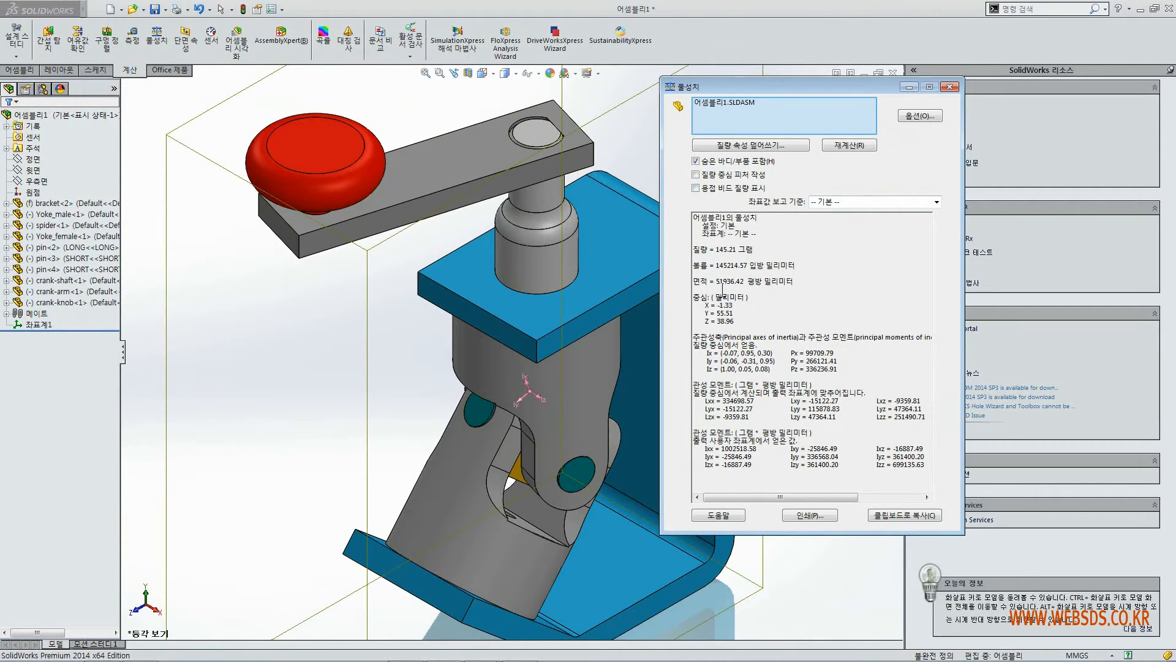
click(188, 652)
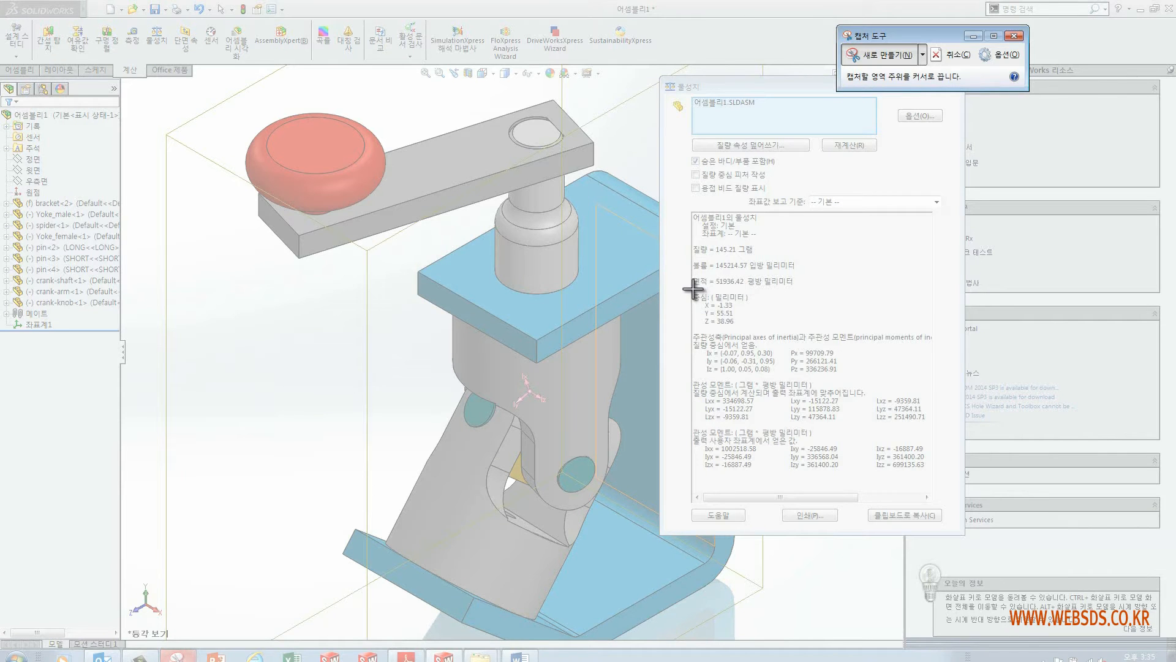
drag(693, 289, 764, 331)
drag(760, 185, 480, 161)
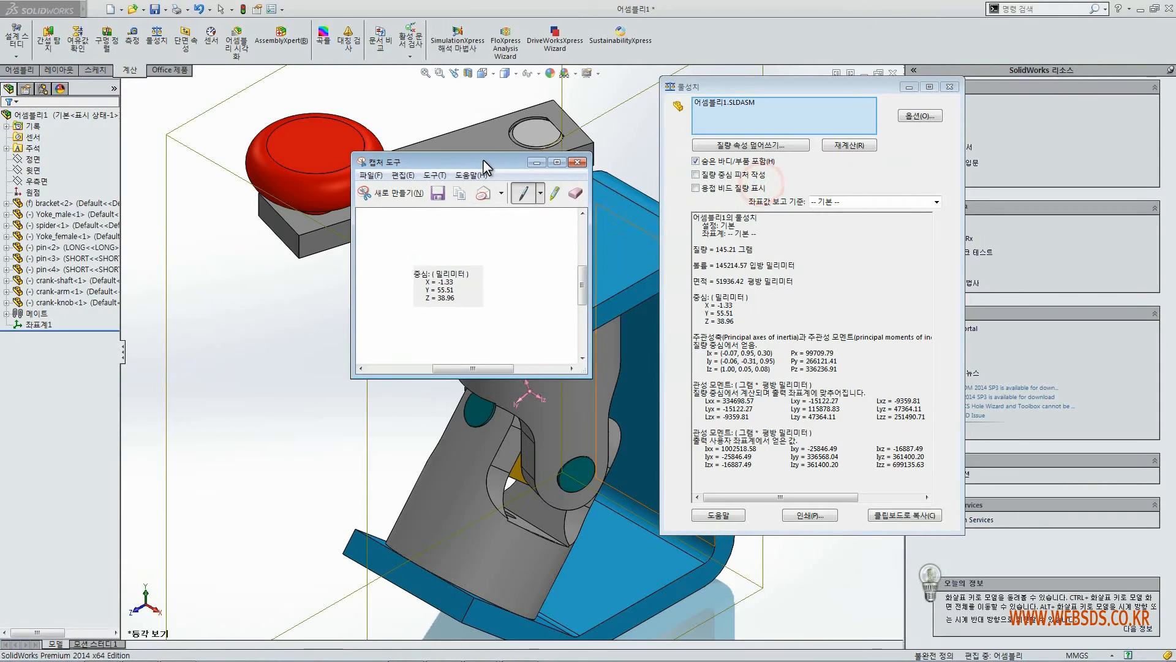
Report the mass properties relative to the coordinate system 좌표계1
click(936, 201)
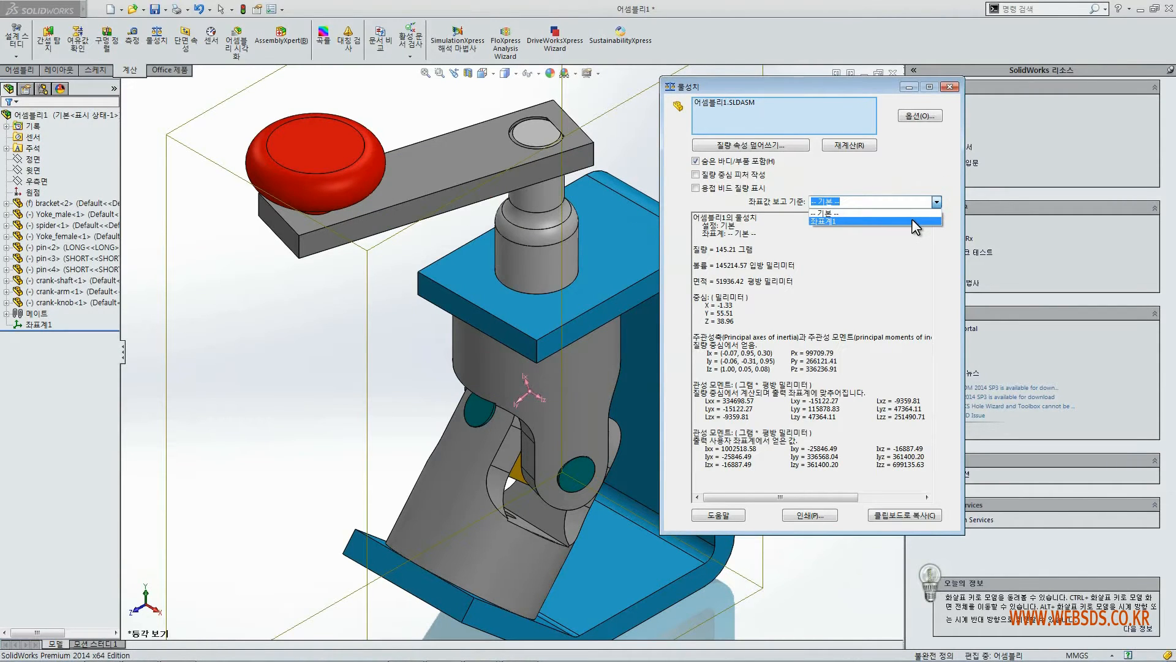
click(911, 220)
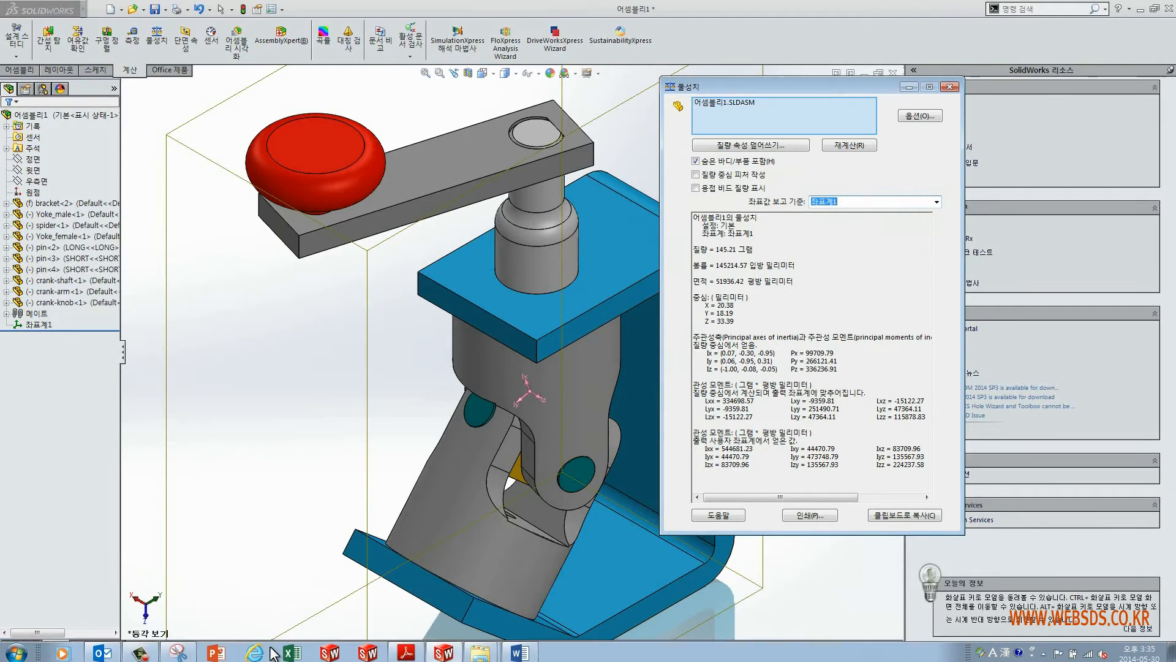
Compare the captured centre of mass with the values reported for 좌표계1, and close the snip and the mass properties report
click(179, 648)
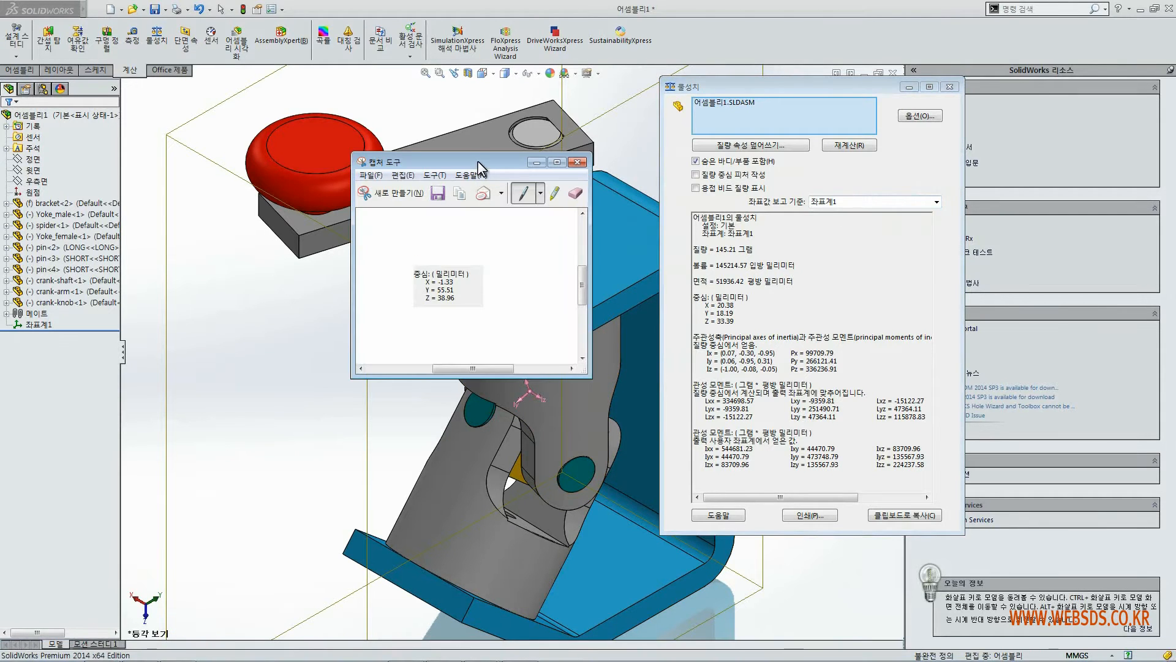
drag(479, 168, 581, 197)
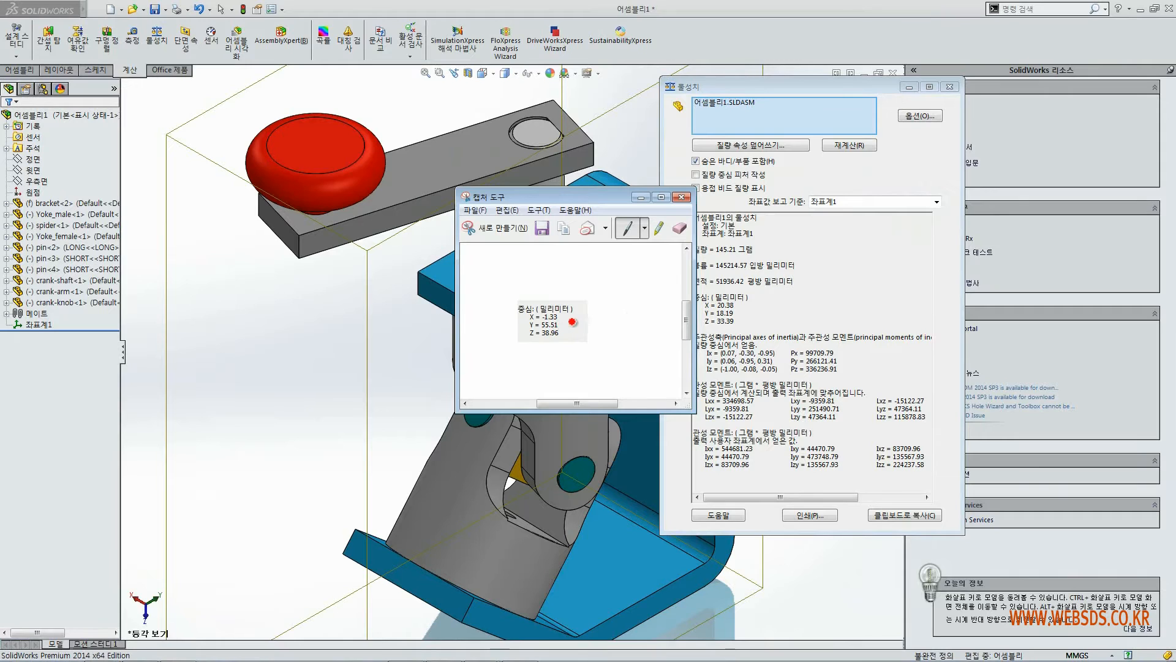
drag(603, 197, 595, 194)
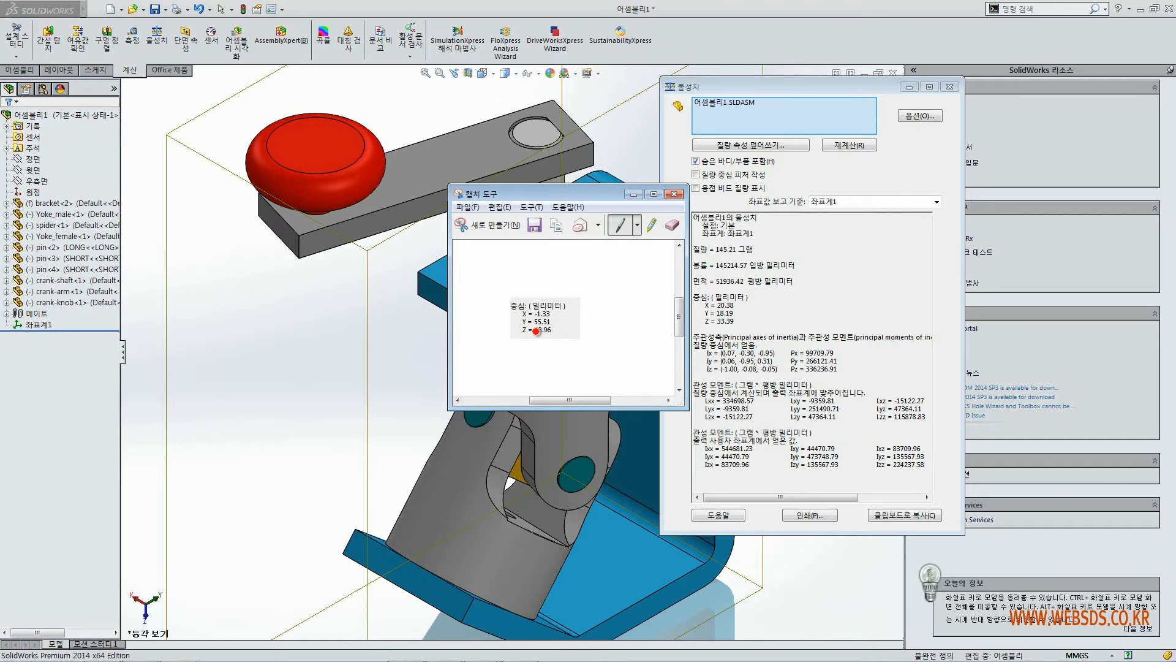
click(674, 194)
click(631, 309)
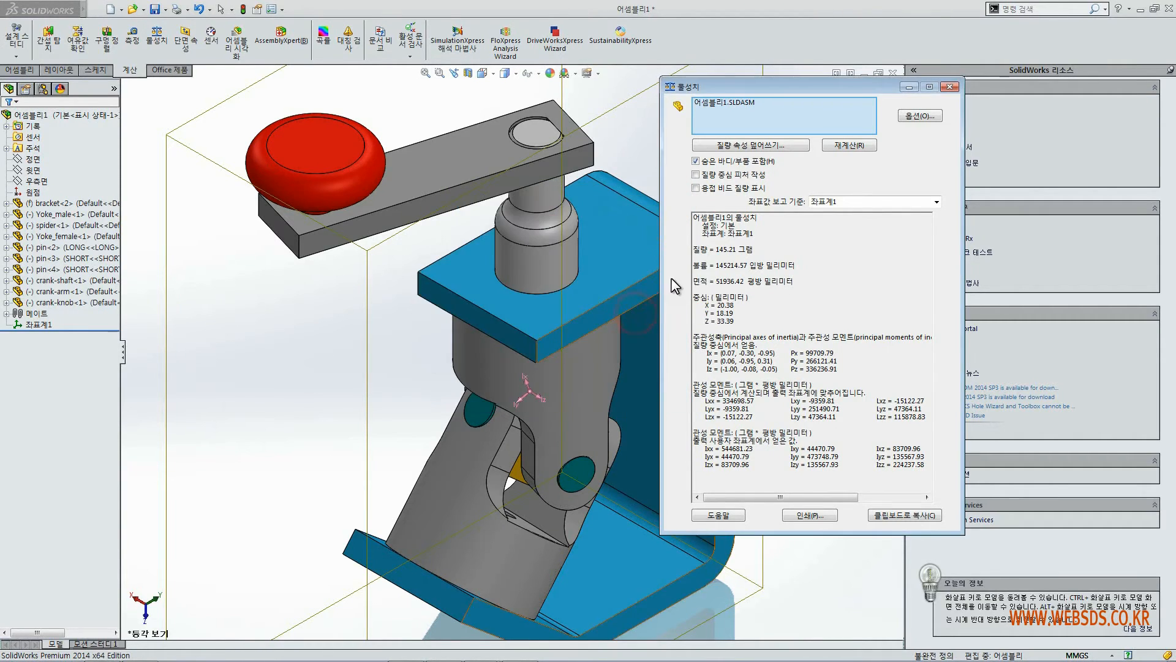
click(950, 86)
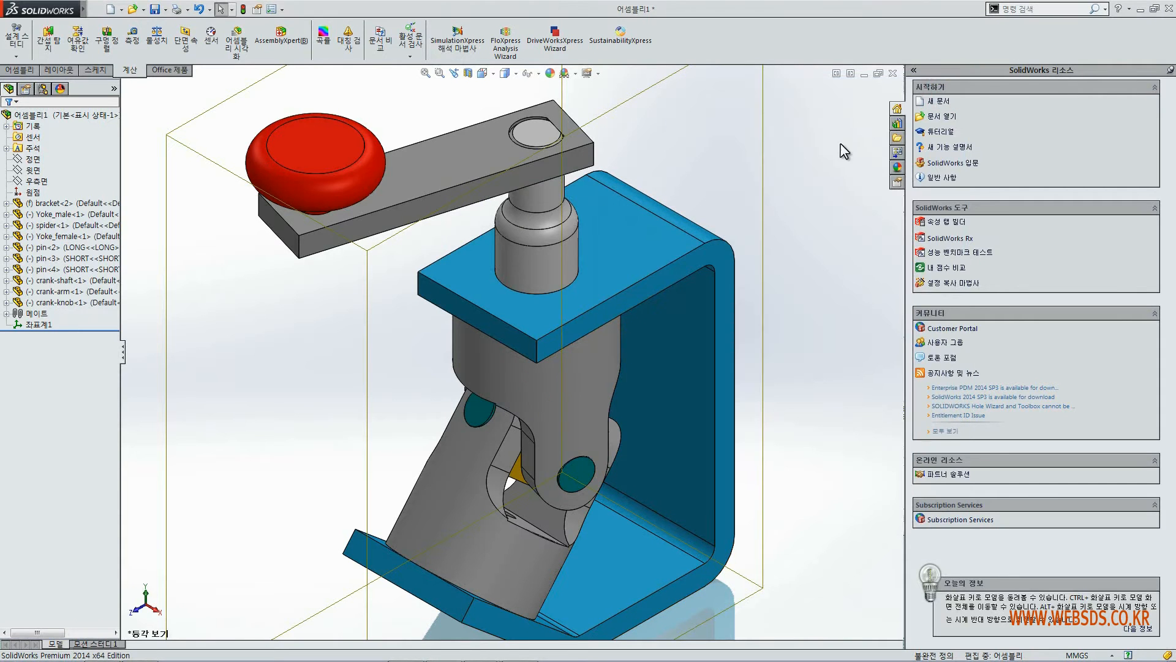
click(821, 166)
Run interference detection on the whole assembly, and close the check after adding the crank-knob to its components
scroll(533, 380, up, 3)
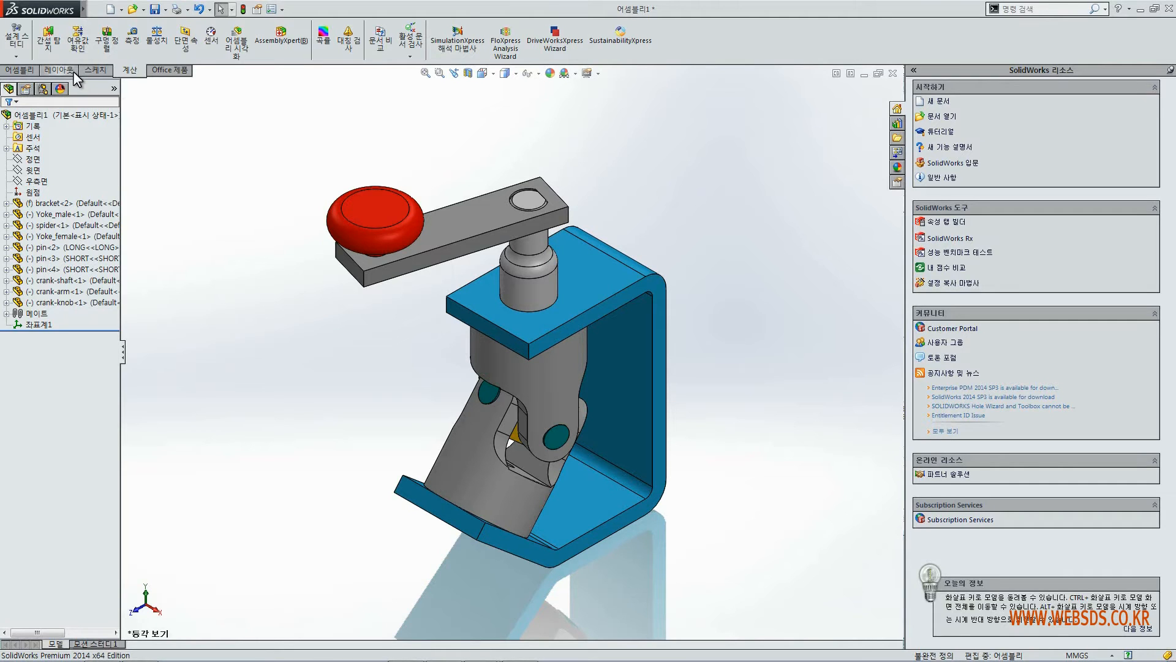
click(54, 46)
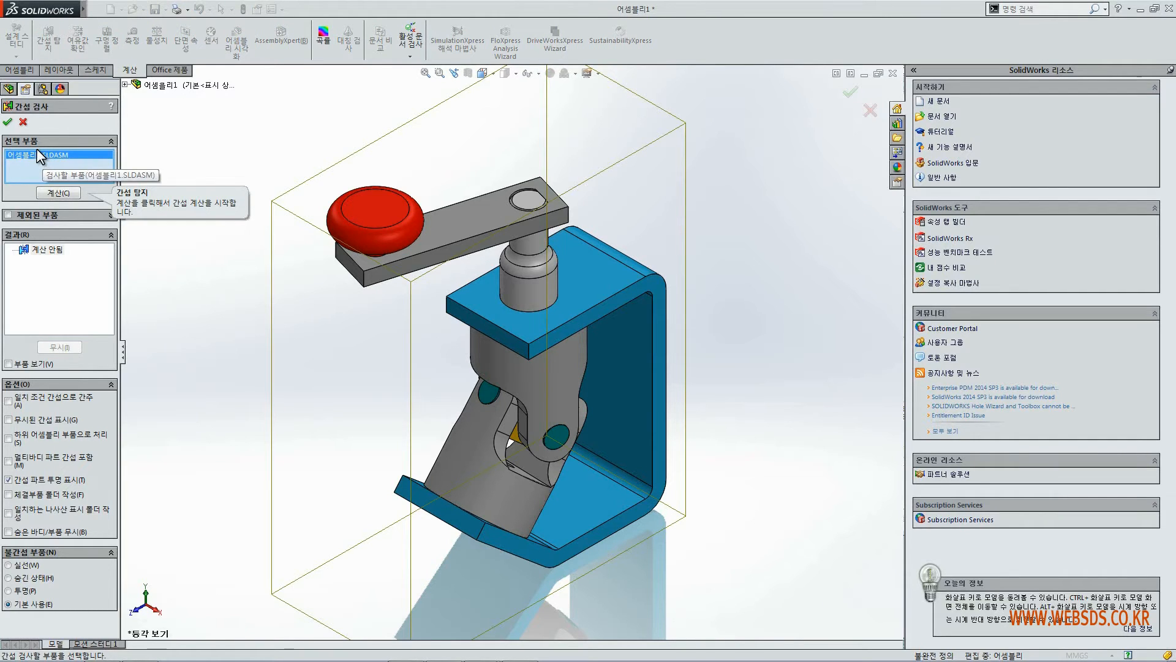
click(59, 194)
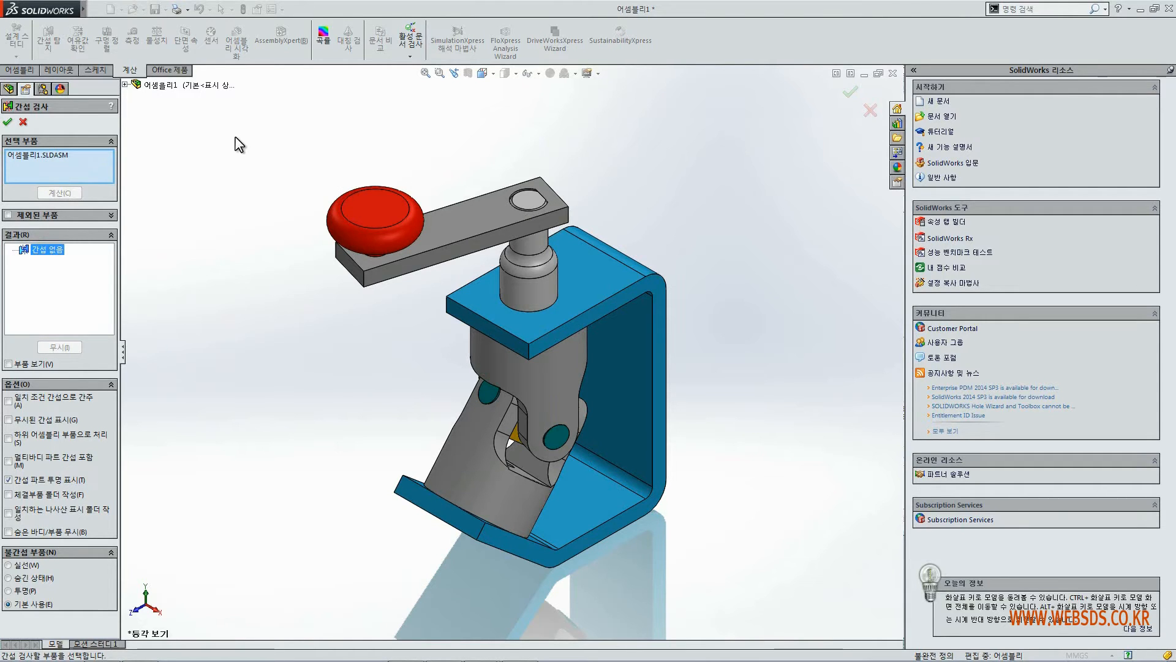
click(29, 157)
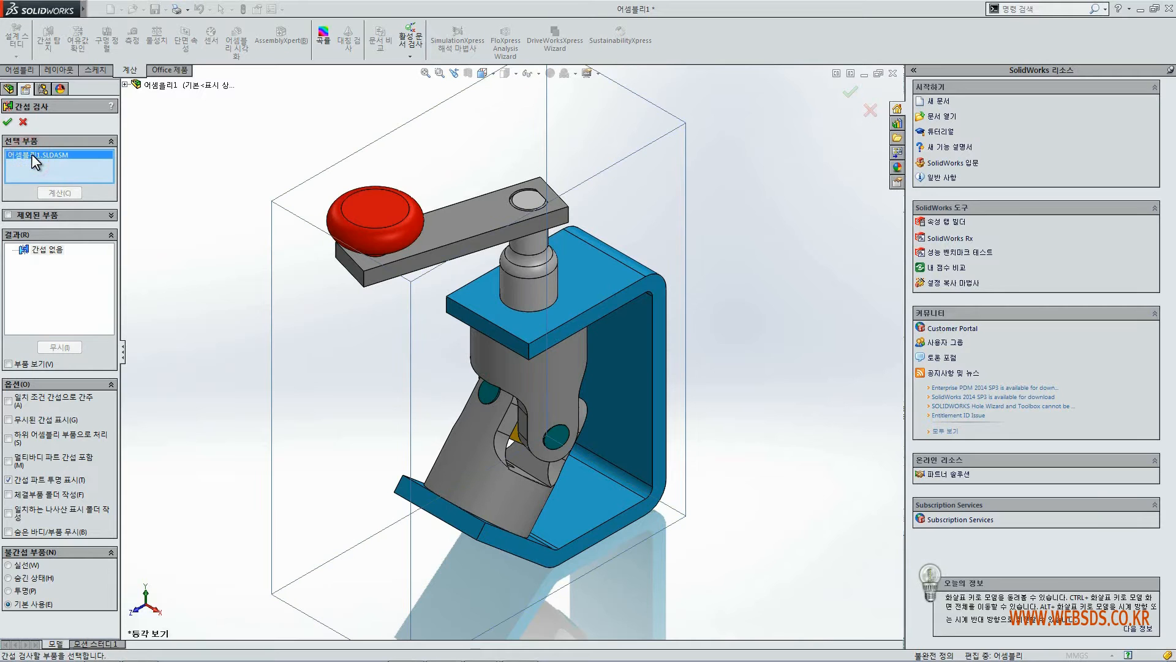
click(367, 210)
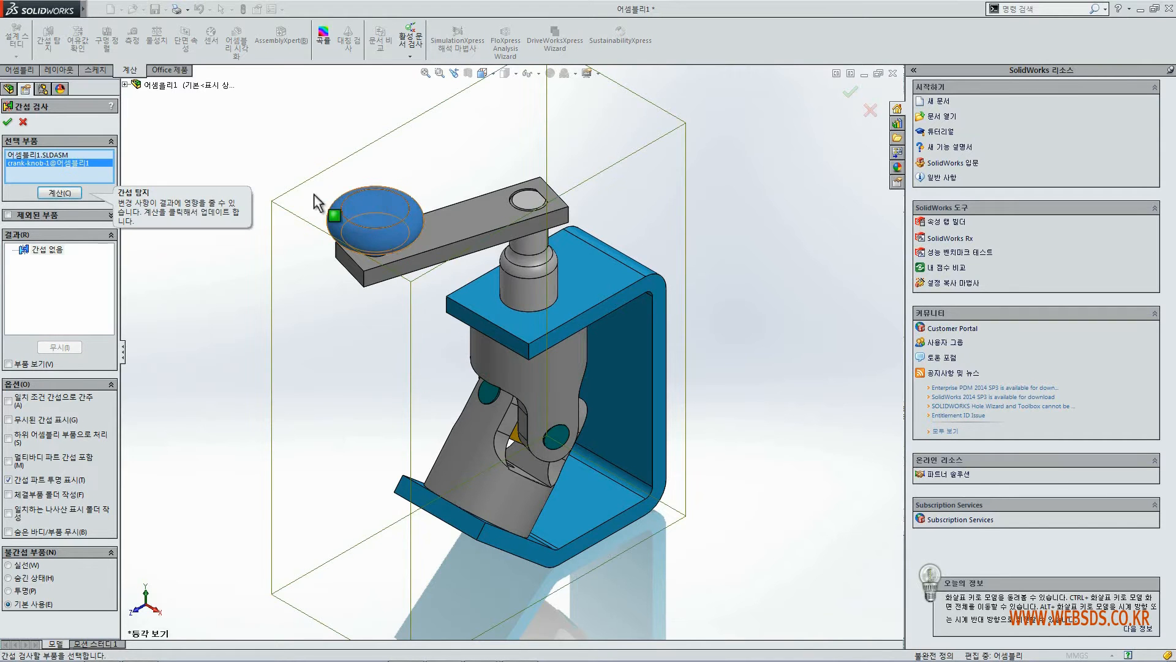
click(23, 121)
Swing the crank arm round towards the bracket's open side and rerun interference detection on the whole assembly
drag(389, 218, 550, 225)
click(225, 124)
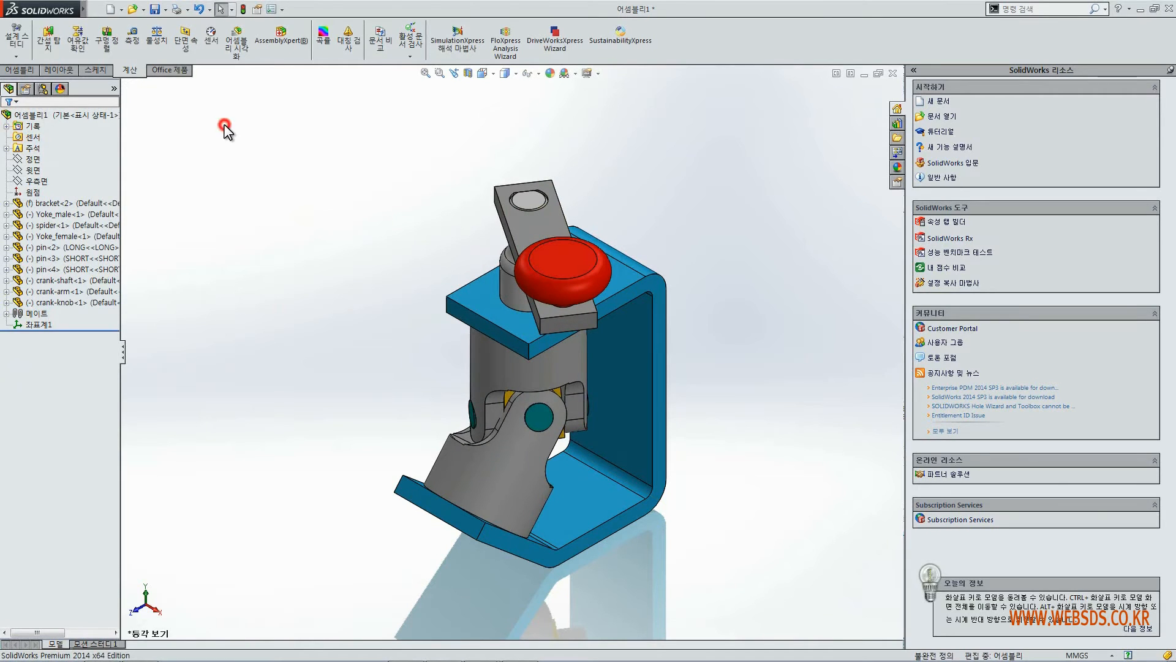
click(43, 39)
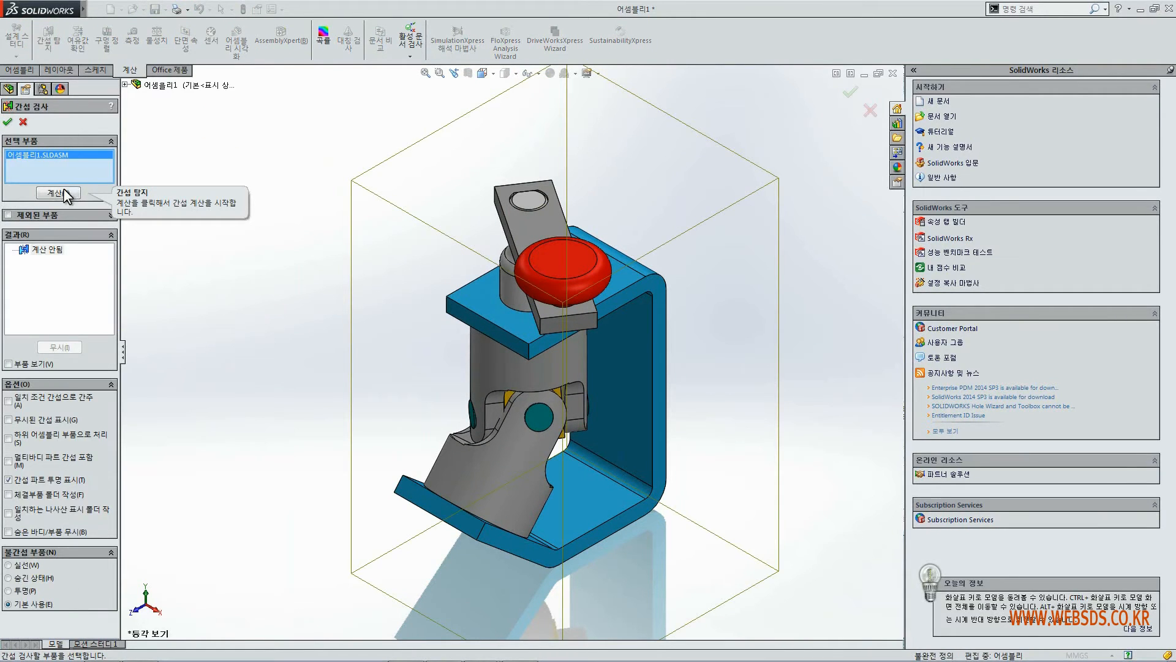
click(58, 193)
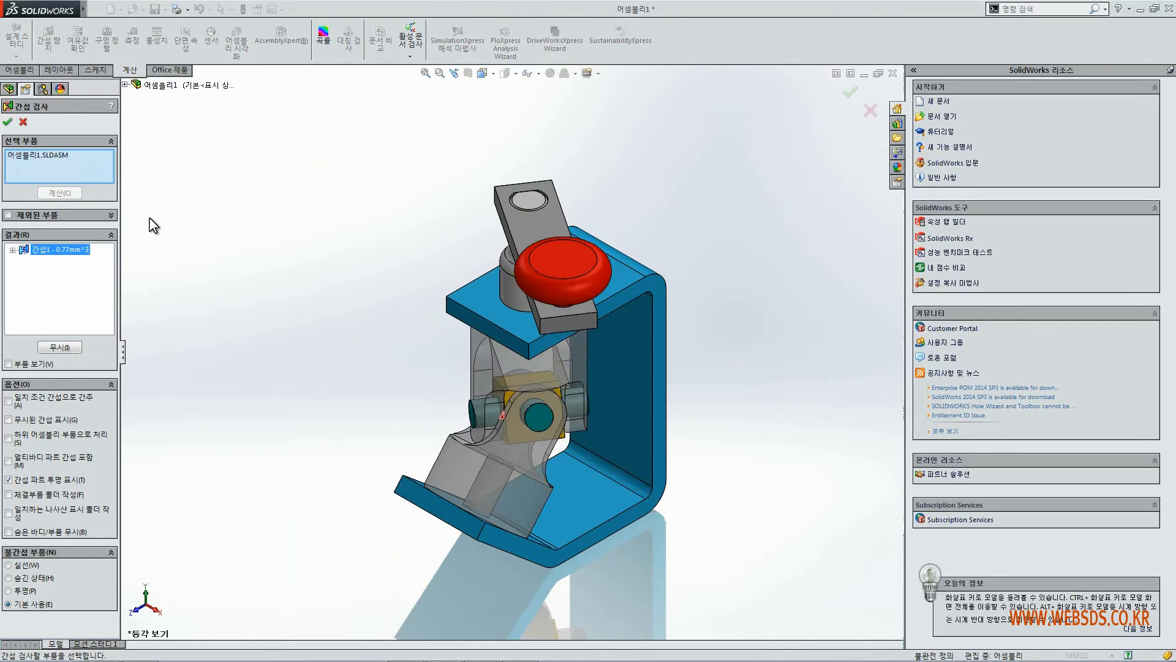
Expand the interference result, highlight Yoke_male-1 and Yoke_female-1 in turn, and redisplay the interfering volume
click(13, 250)
click(67, 260)
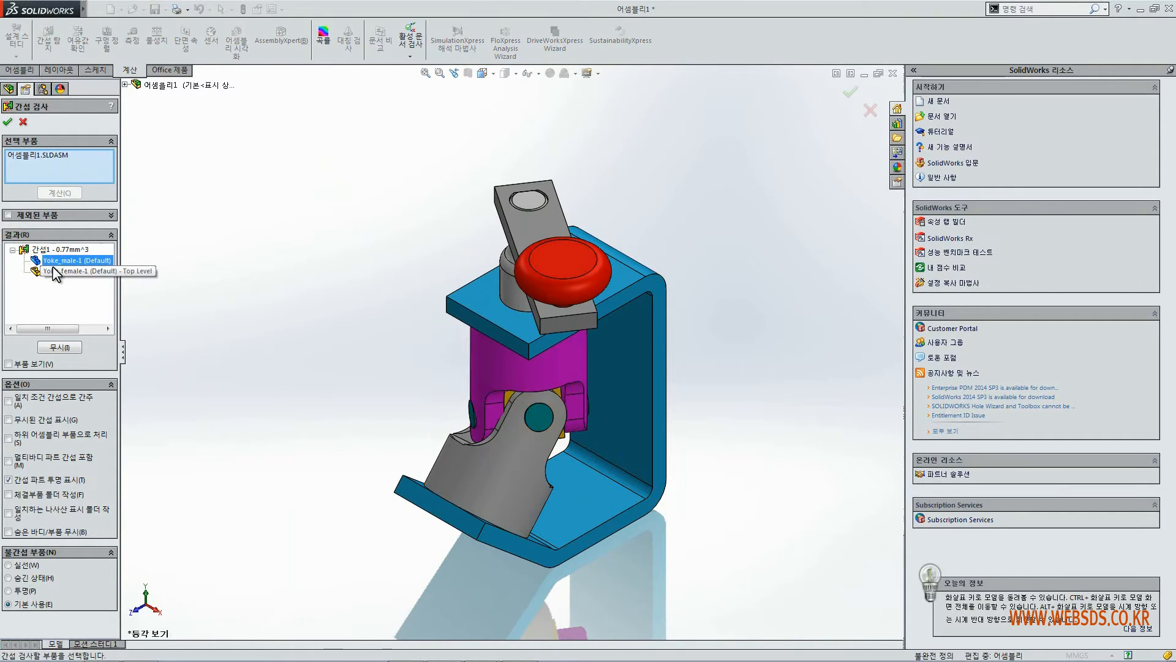
click(58, 268)
click(58, 261)
click(58, 270)
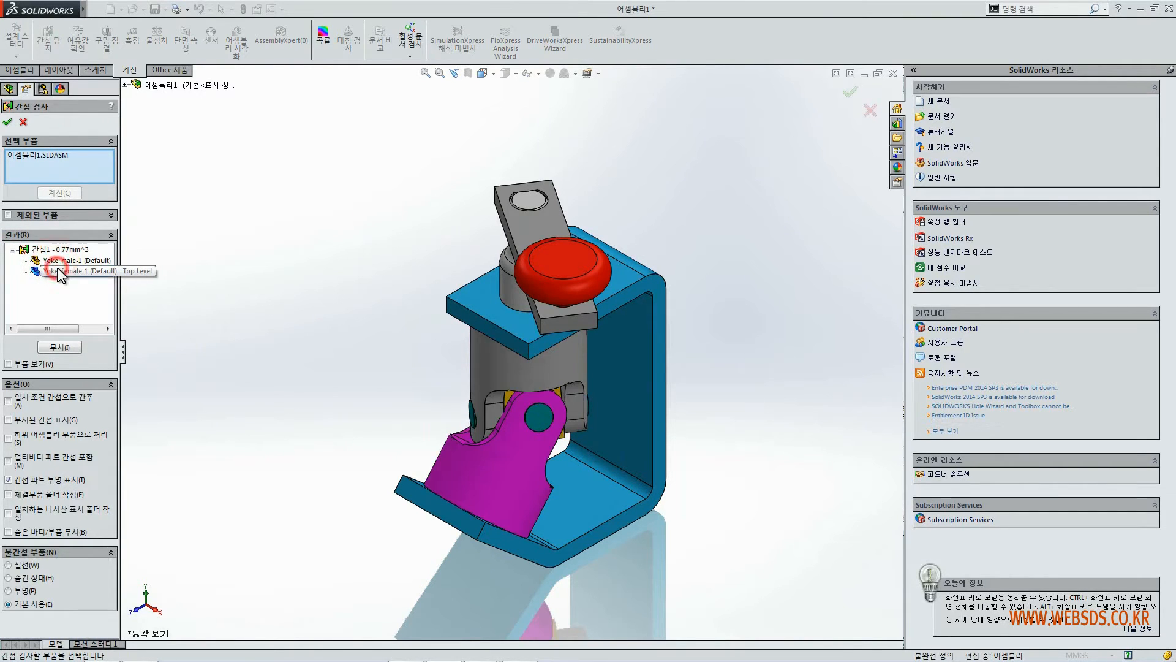
click(61, 249)
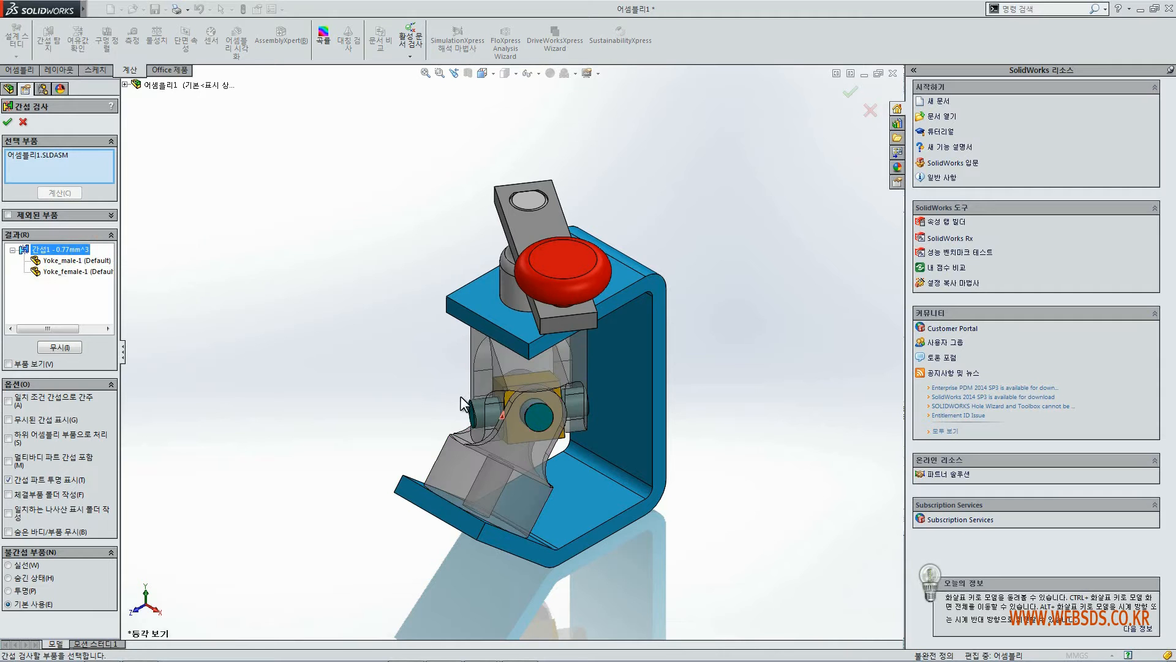
Examine the overlap between the two yokes up close, highlight each yoke once more, and close the interference check
scroll(512, 410, down, 4)
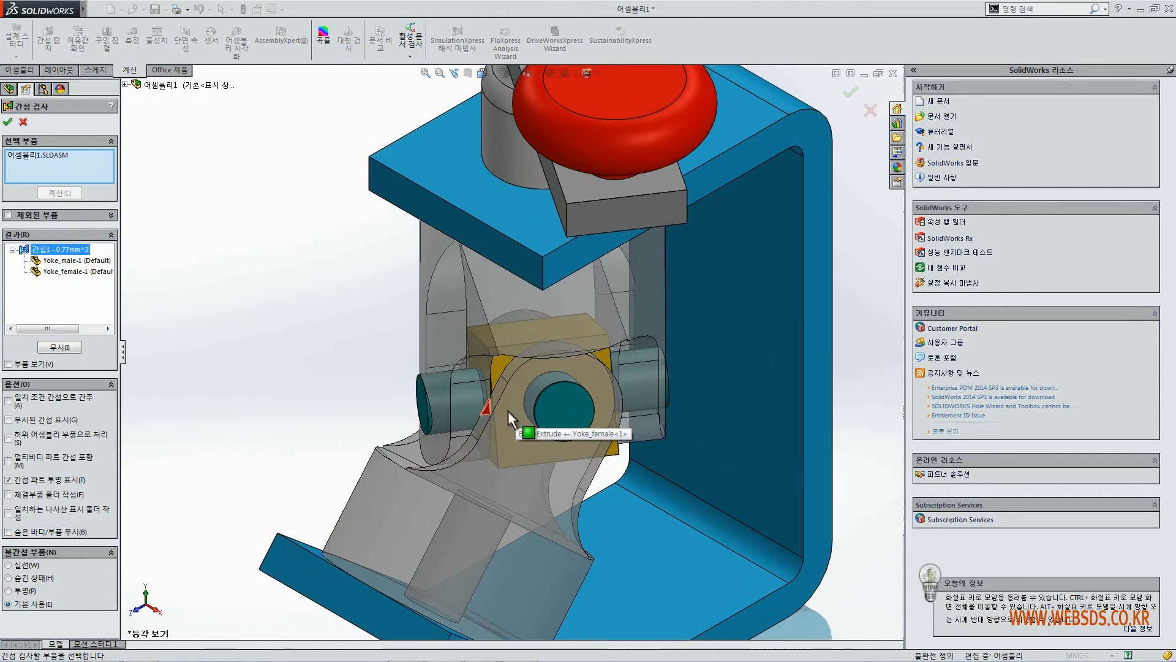
scroll(509, 411, down, 5)
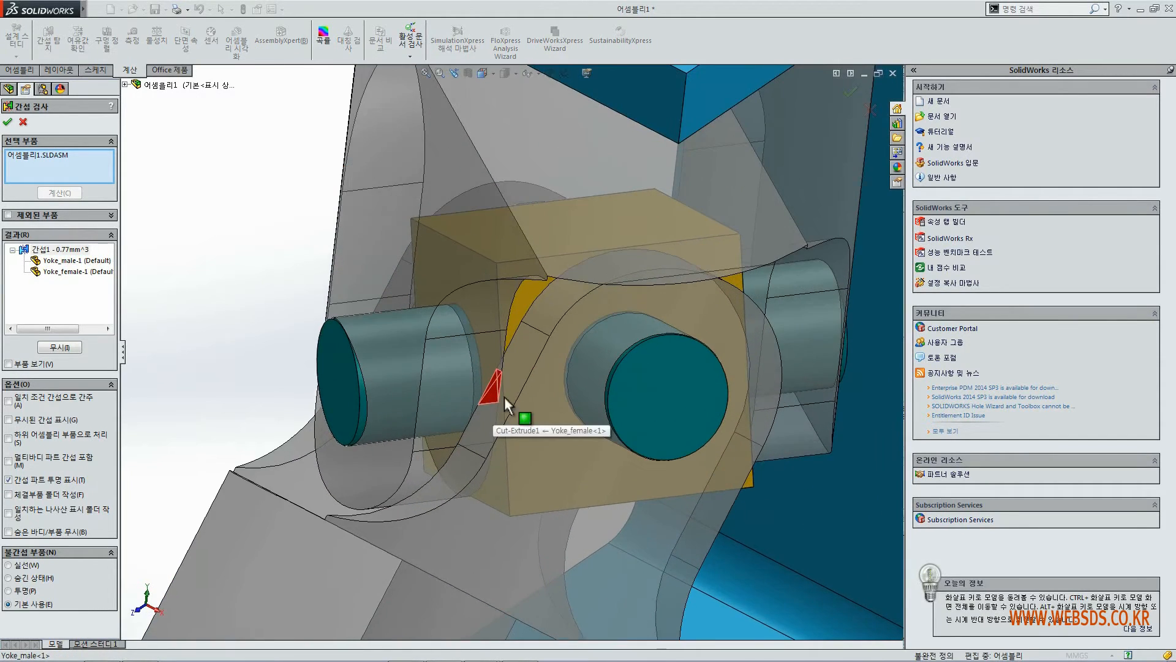
scroll(487, 409, up, 1)
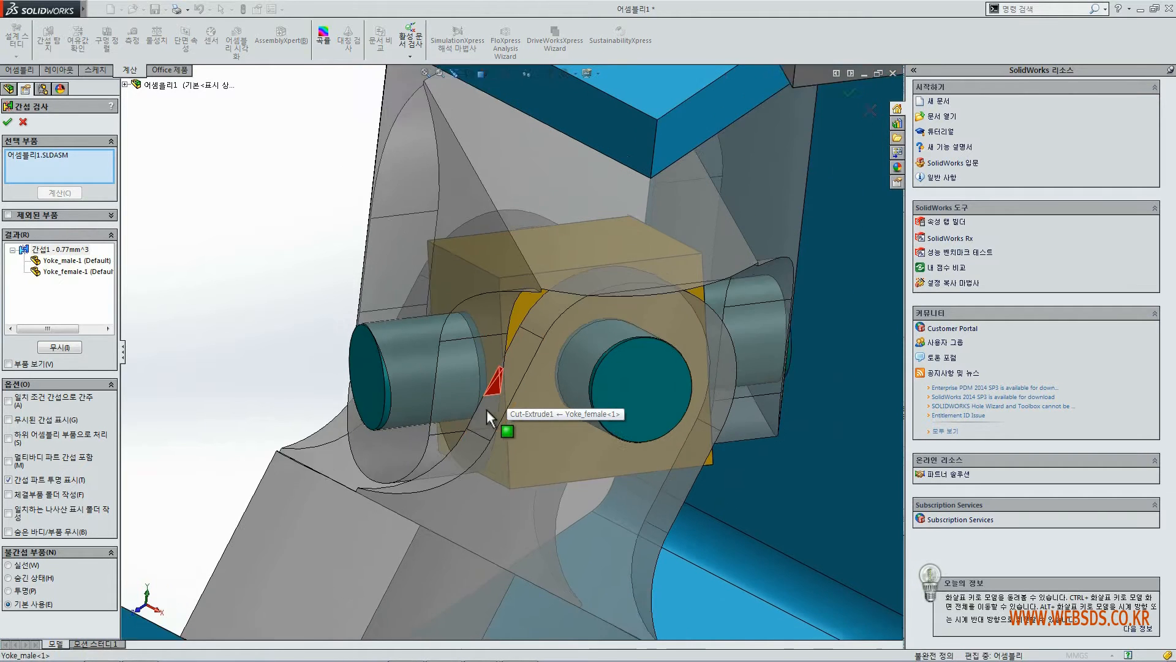
scroll(487, 410, up, 8)
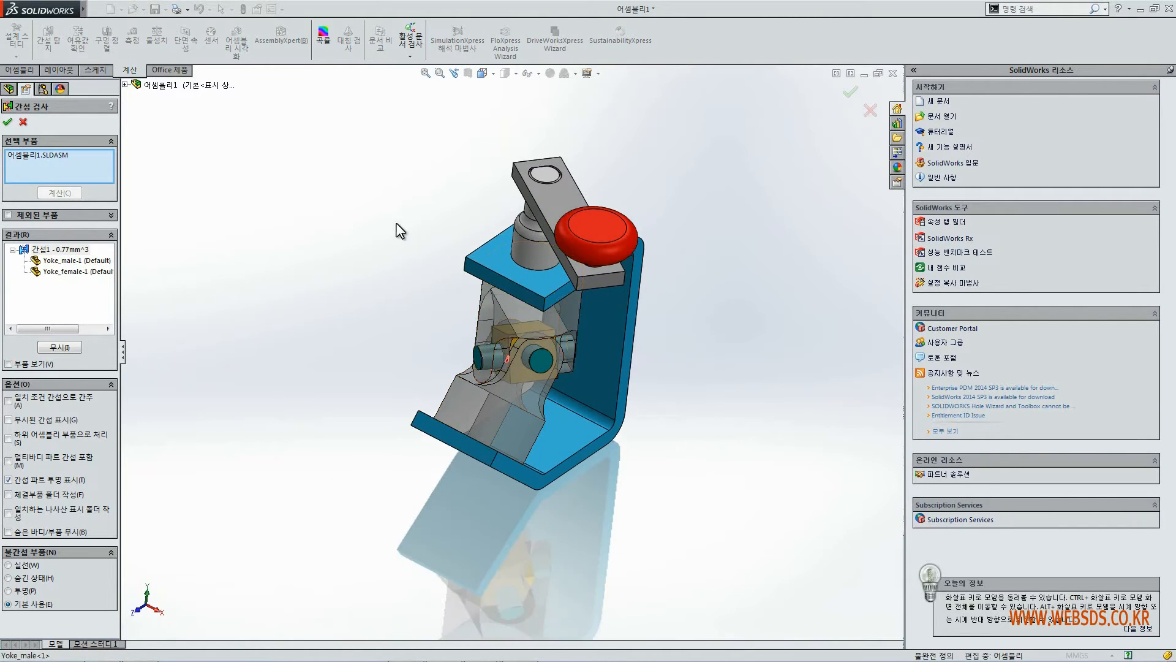
mouse_move(400, 231)
middle_down()
mouse_move(362, 231)
mouse_move(390, 221)
middle_up()
scroll(541, 237, down, 2)
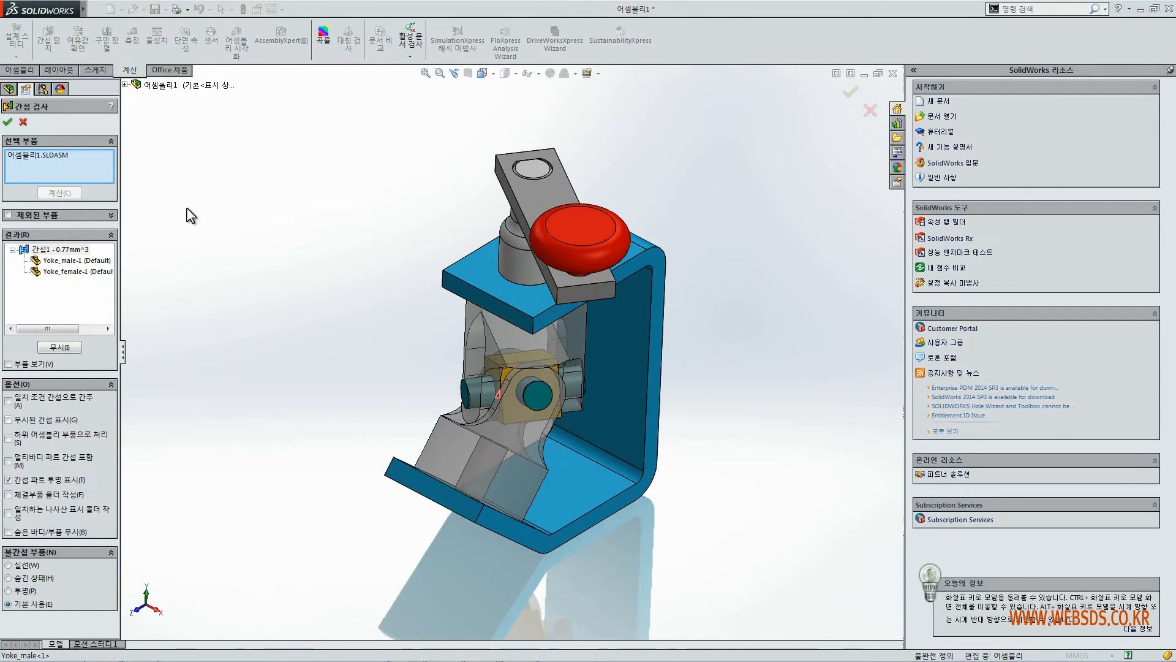
click(58, 260)
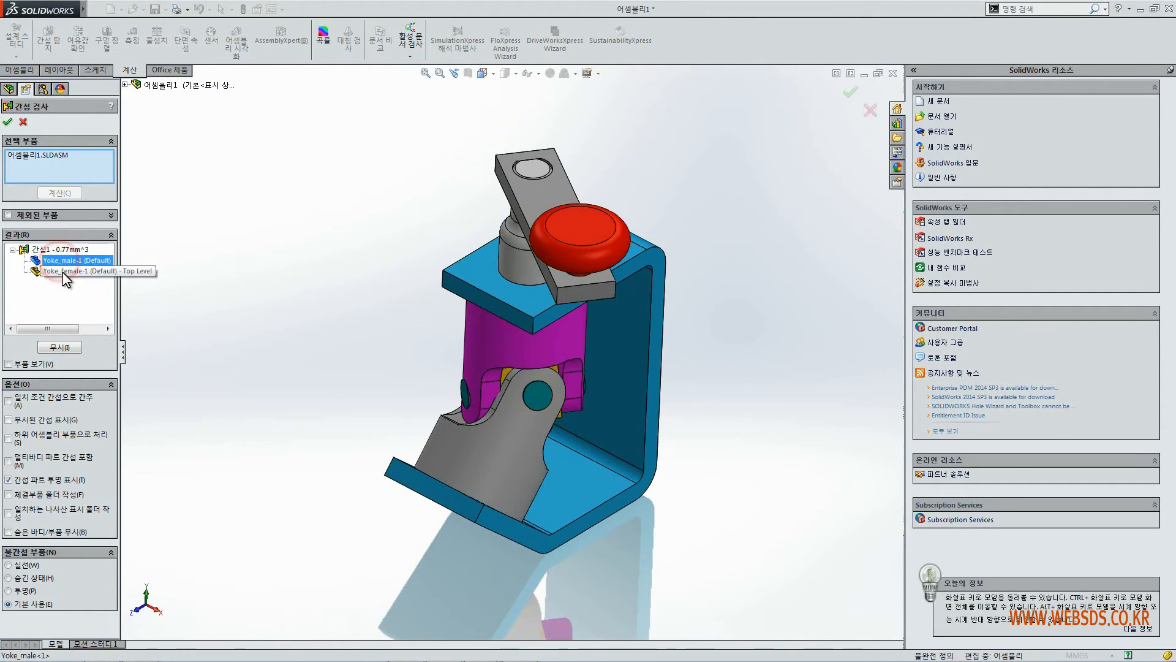
click(62, 272)
click(385, 195)
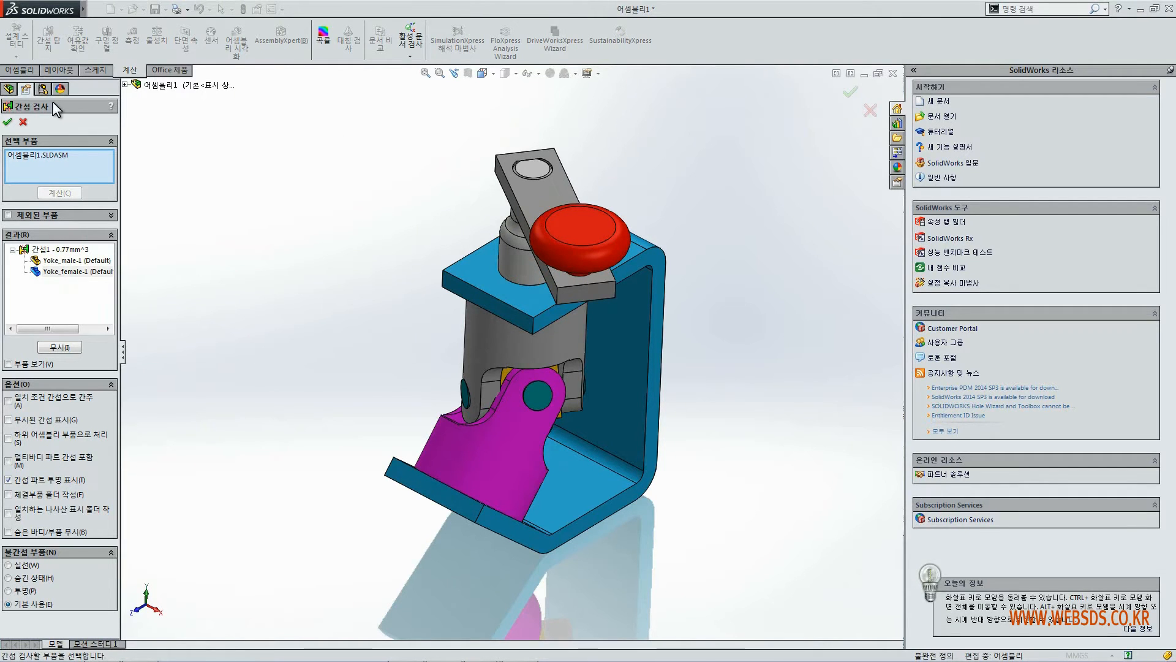
click(23, 122)
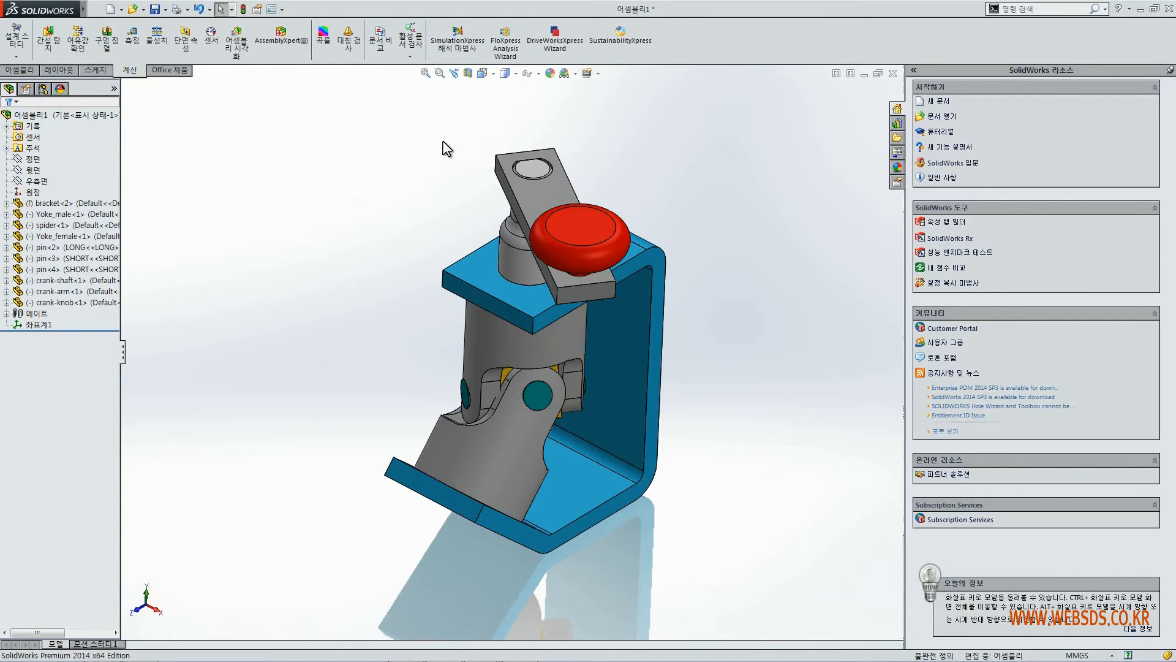
Hide the crank-arm component so the crank shaft and the knob's stem can be viewed
click(534, 197)
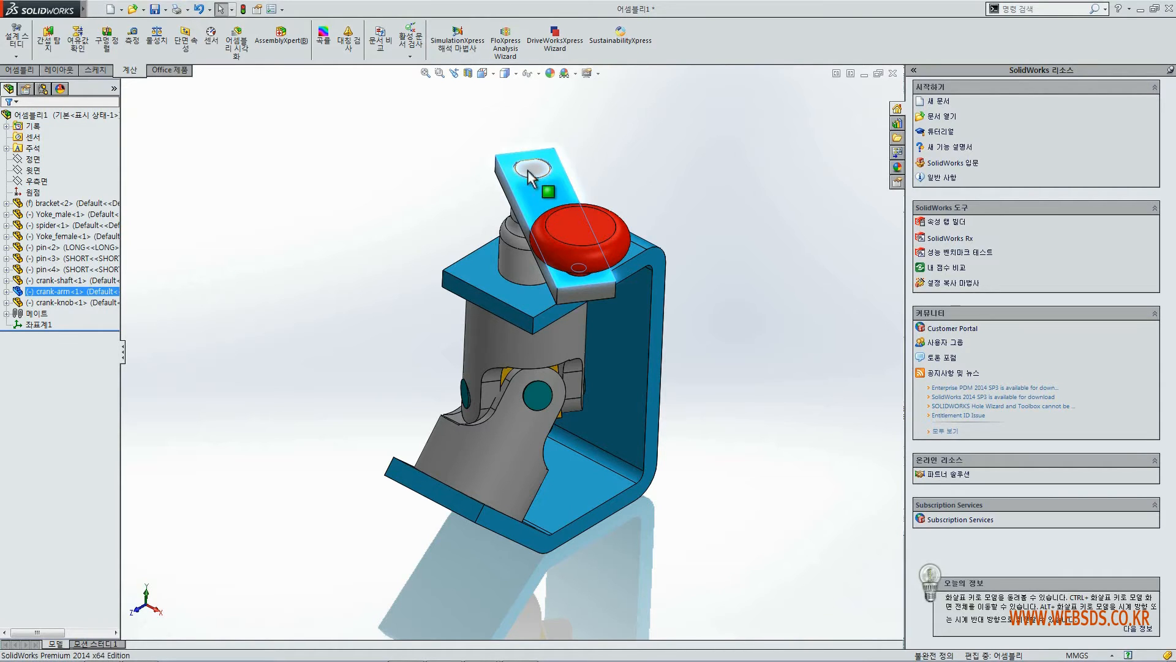
click(527, 197)
right_click(527, 197)
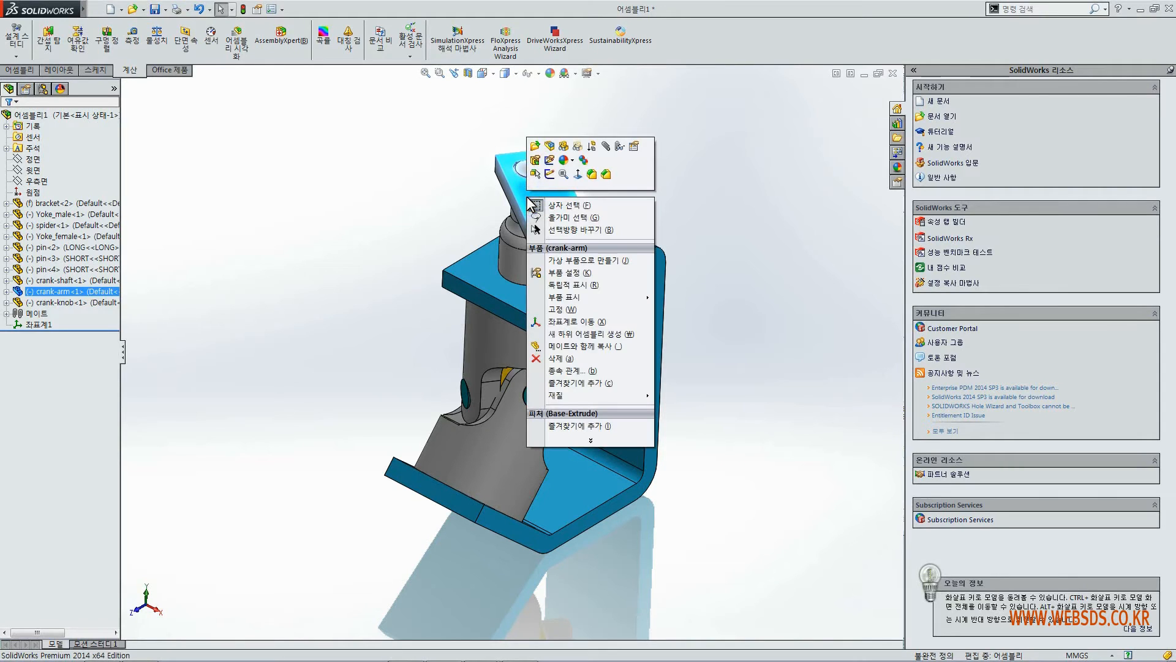
click(564, 148)
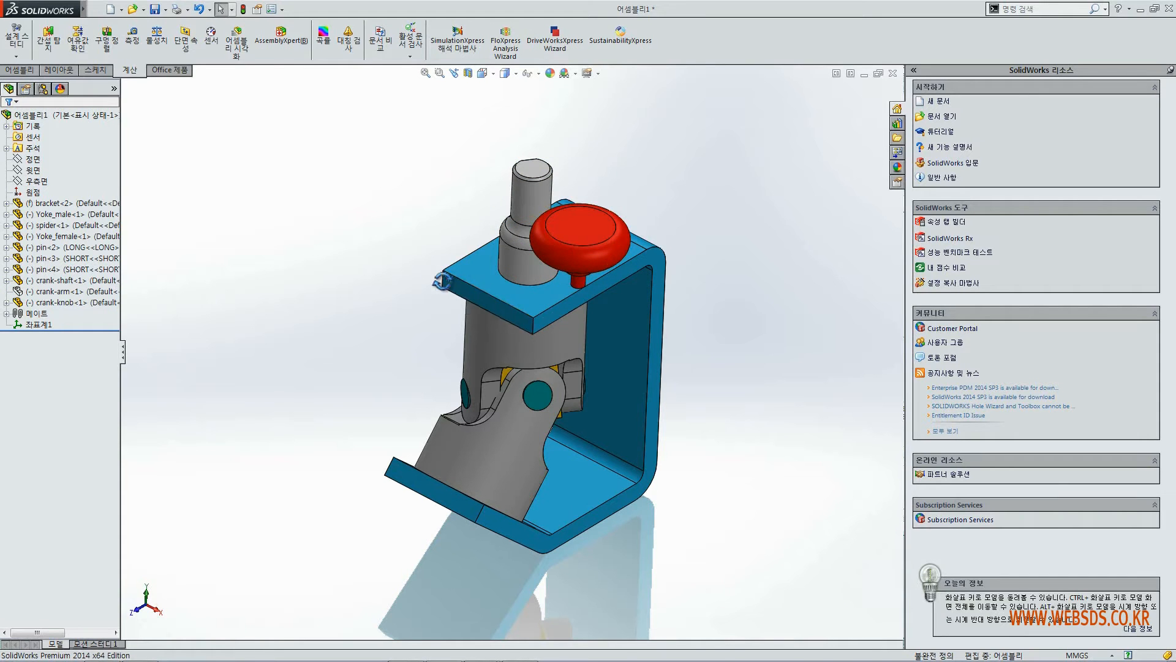
middle_drag(495, 214, 490, 241)
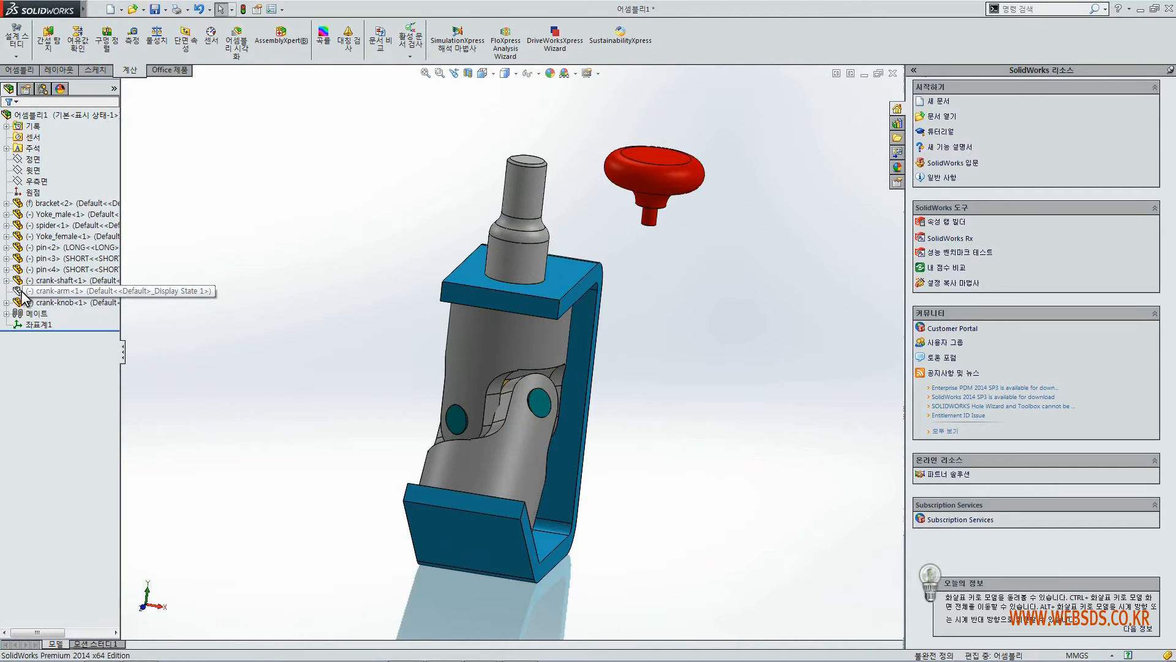
click(297, 231)
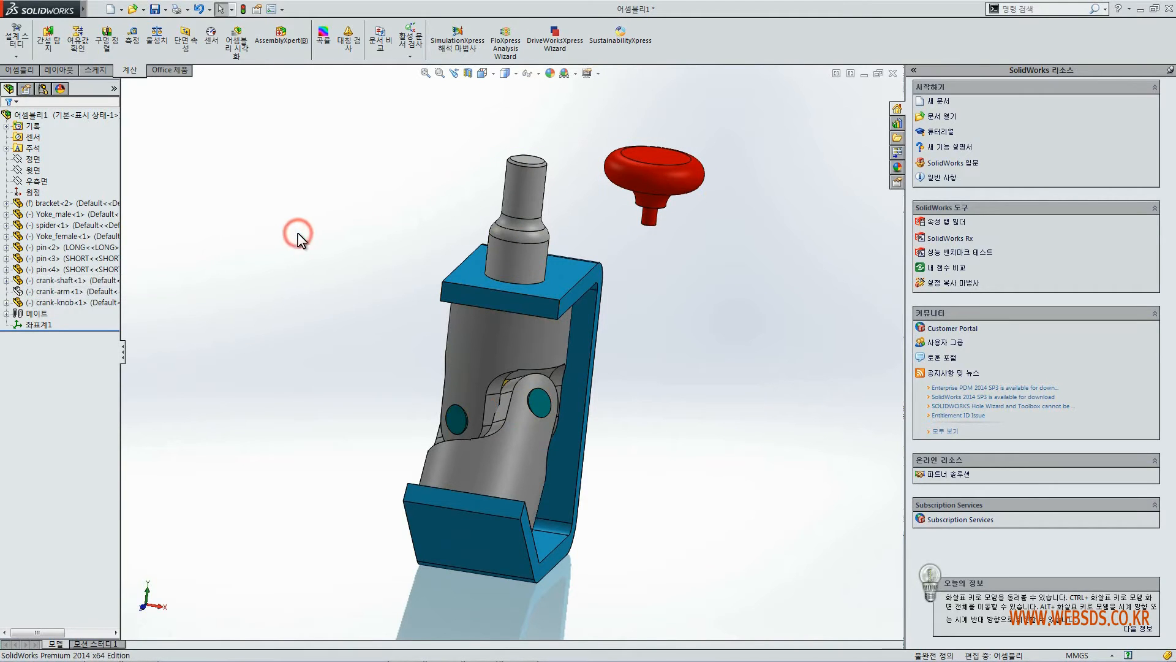
Show the hidden crank-arm component again
click(56, 301)
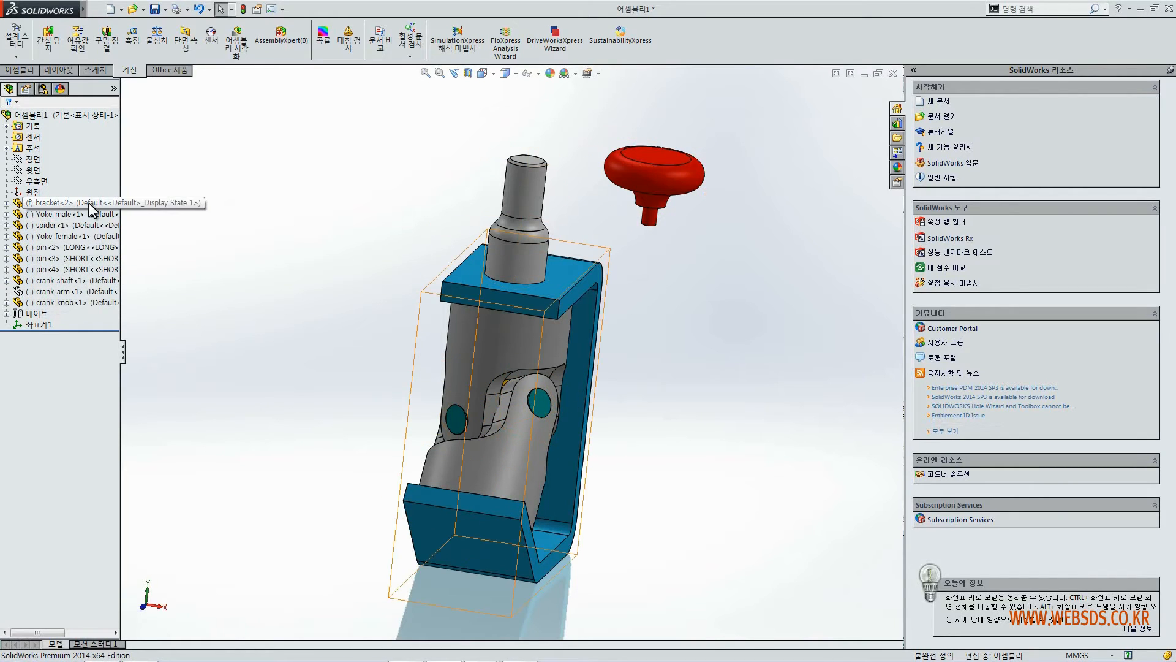
click(202, 218)
mouse_move(451, 208)
middle_down()
mouse_move(438, 202)
mouse_move(437, 215)
middle_up()
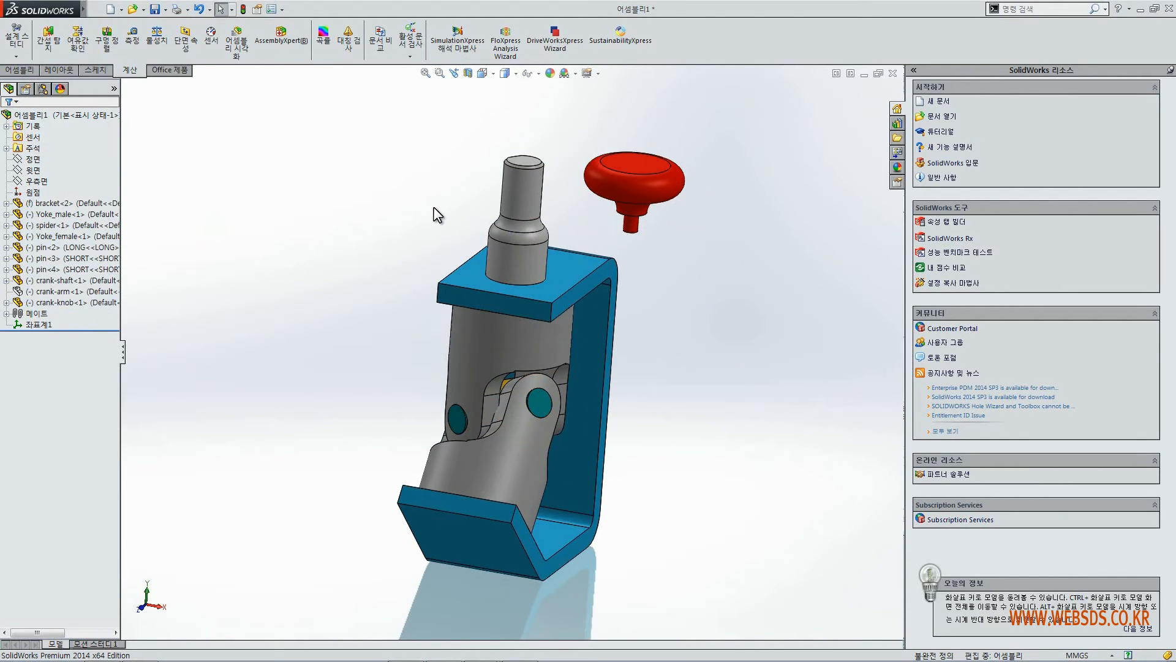
click(91, 292)
right_click(89, 290)
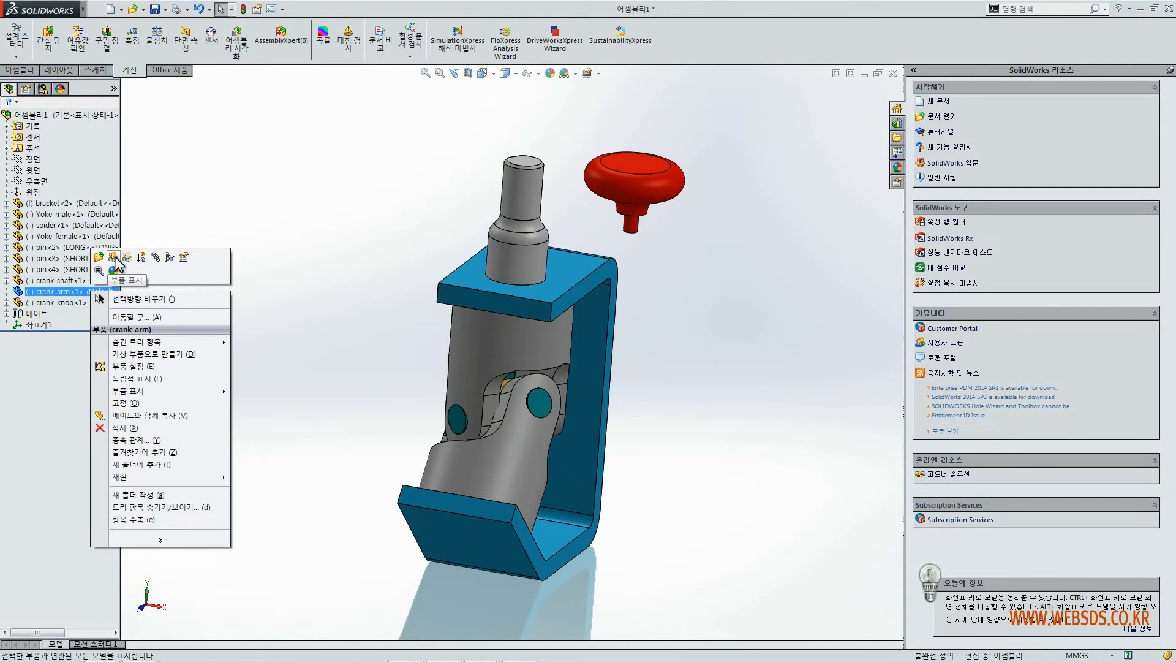
click(113, 257)
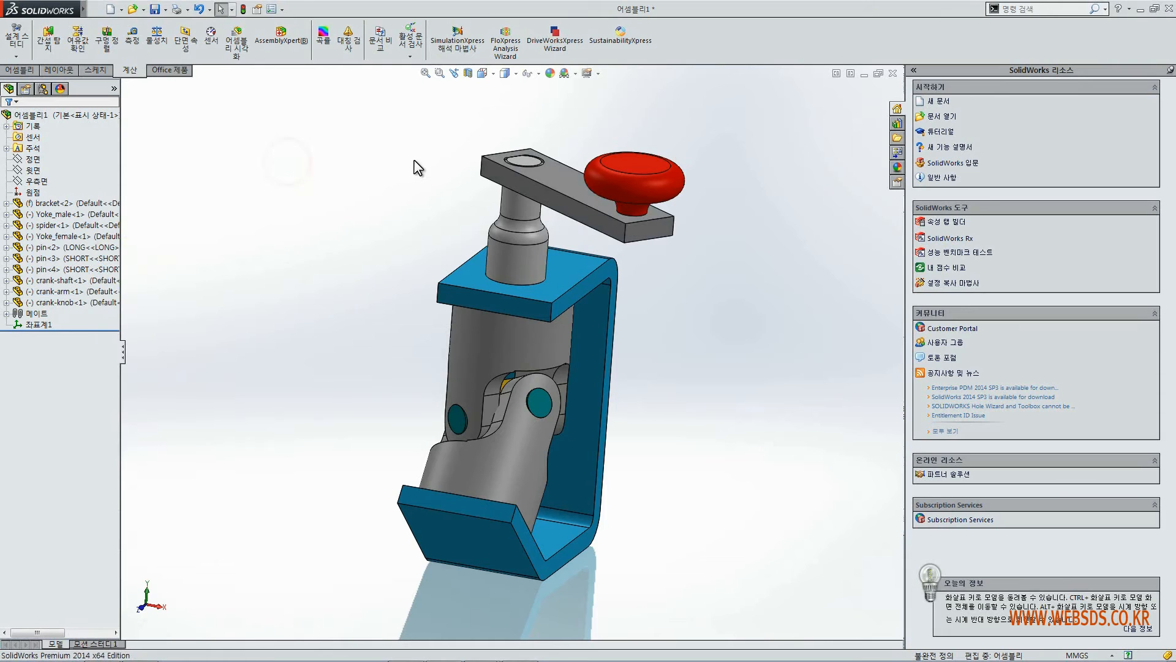
Make the crank-arm component transparent and view the shaft end and knob stem inside it from several sides
middle_drag(414, 161, 405, 166)
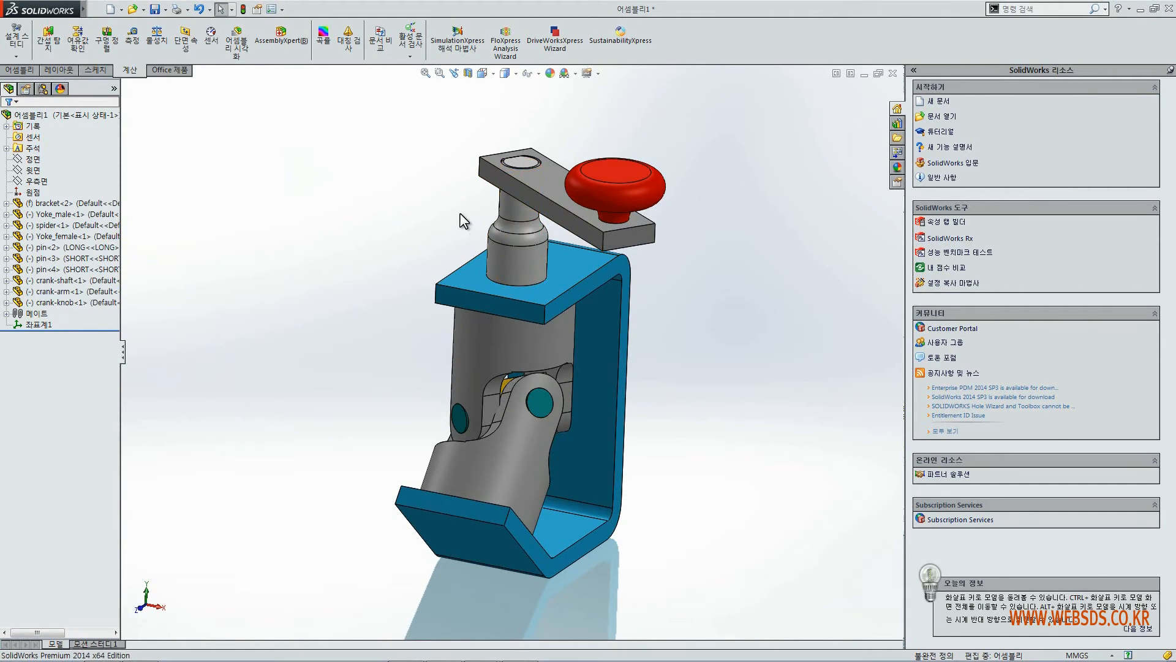
mouse_move(468, 218)
middle_down()
mouse_move(486, 189)
mouse_move(481, 202)
middle_up()
click(562, 178)
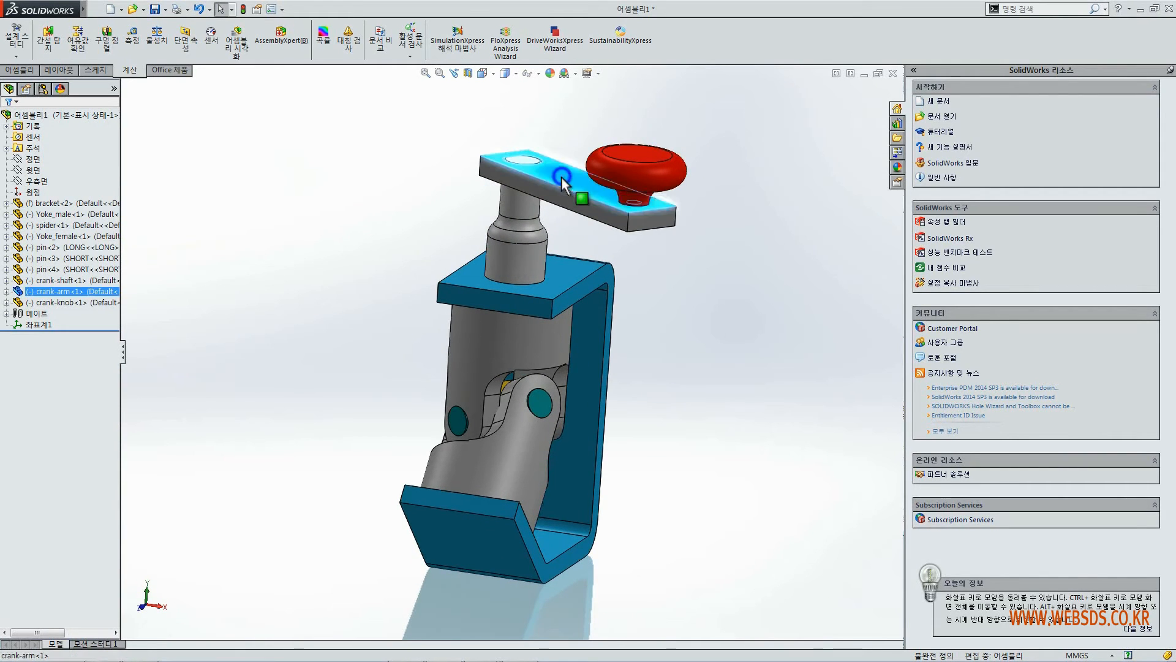
right_click(561, 178)
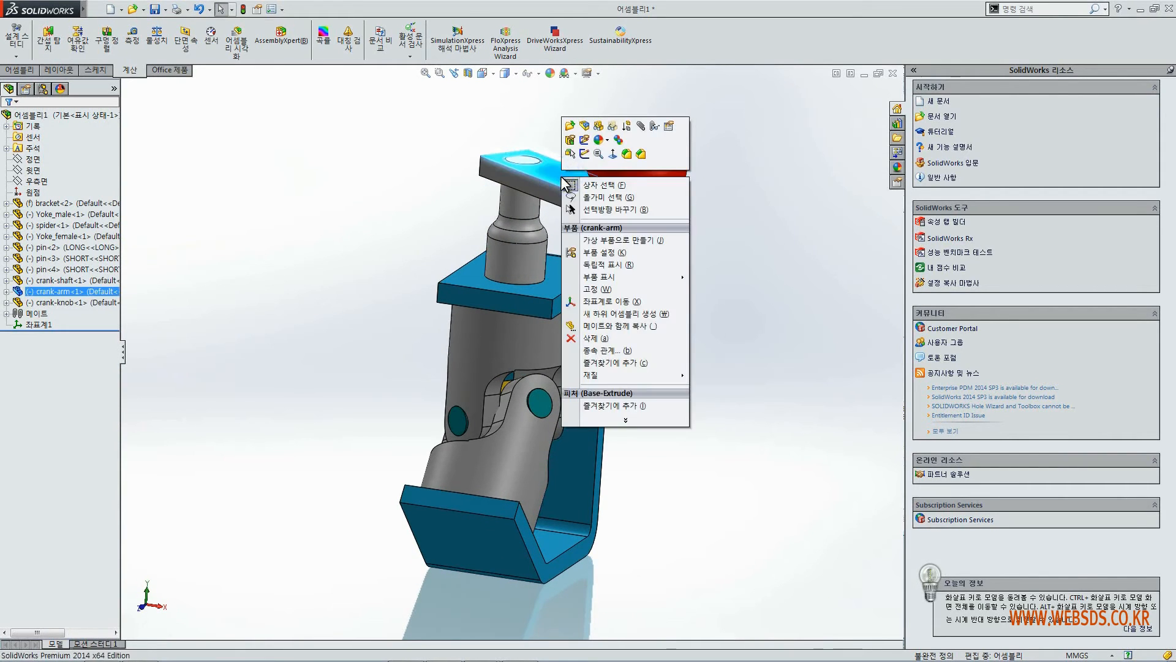
click(611, 126)
click(588, 120)
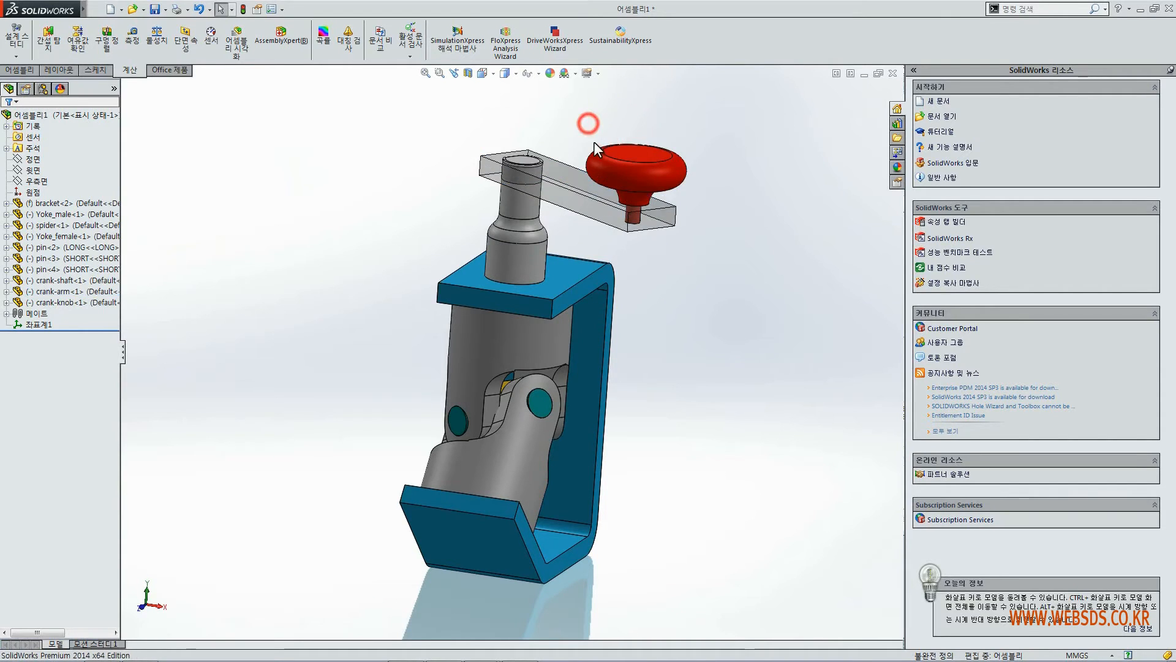
middle_drag(759, 266, 562, 274)
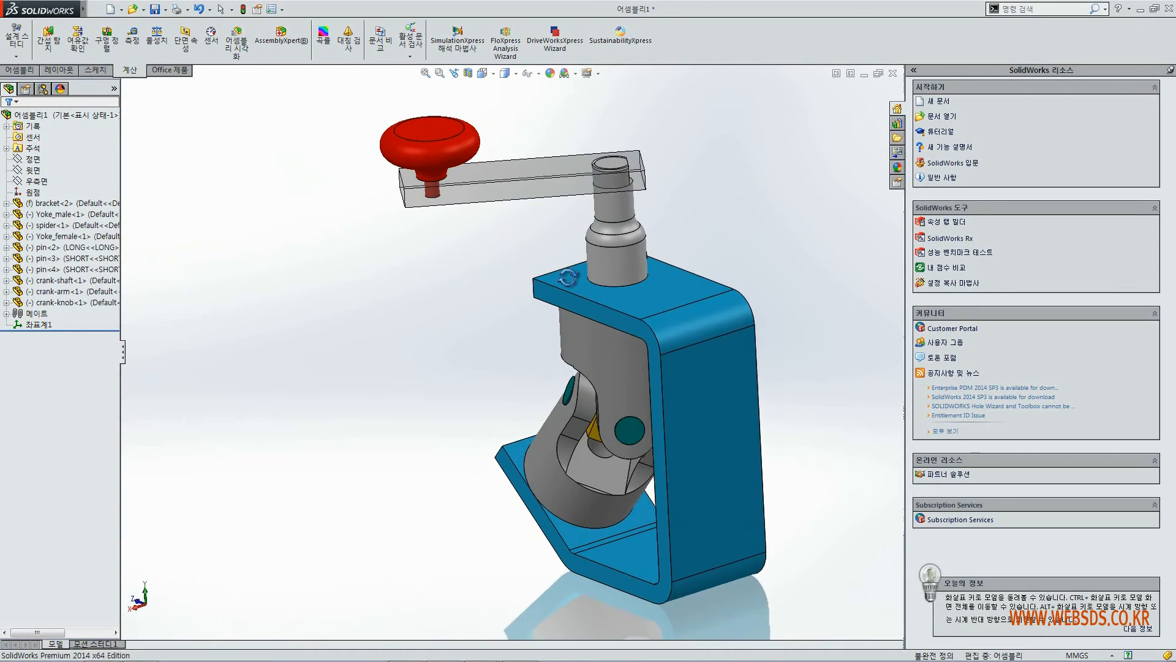
middle_drag(473, 267, 715, 310)
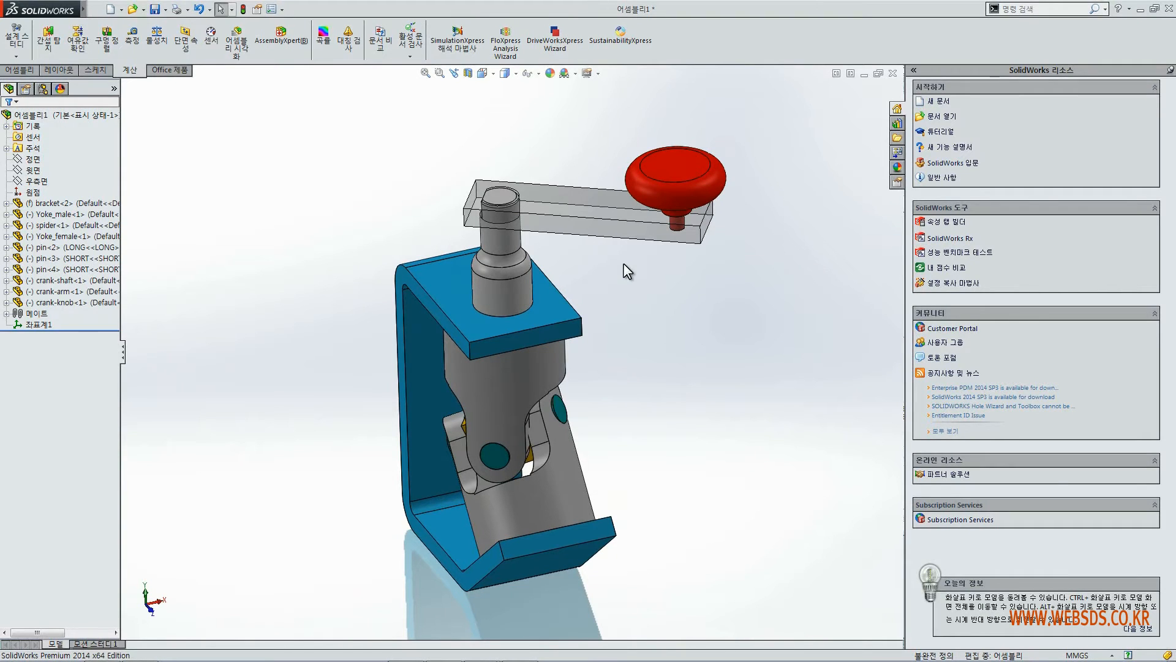
Turn off the crank-arm component's transparency so it displays as solid again
click(585, 199)
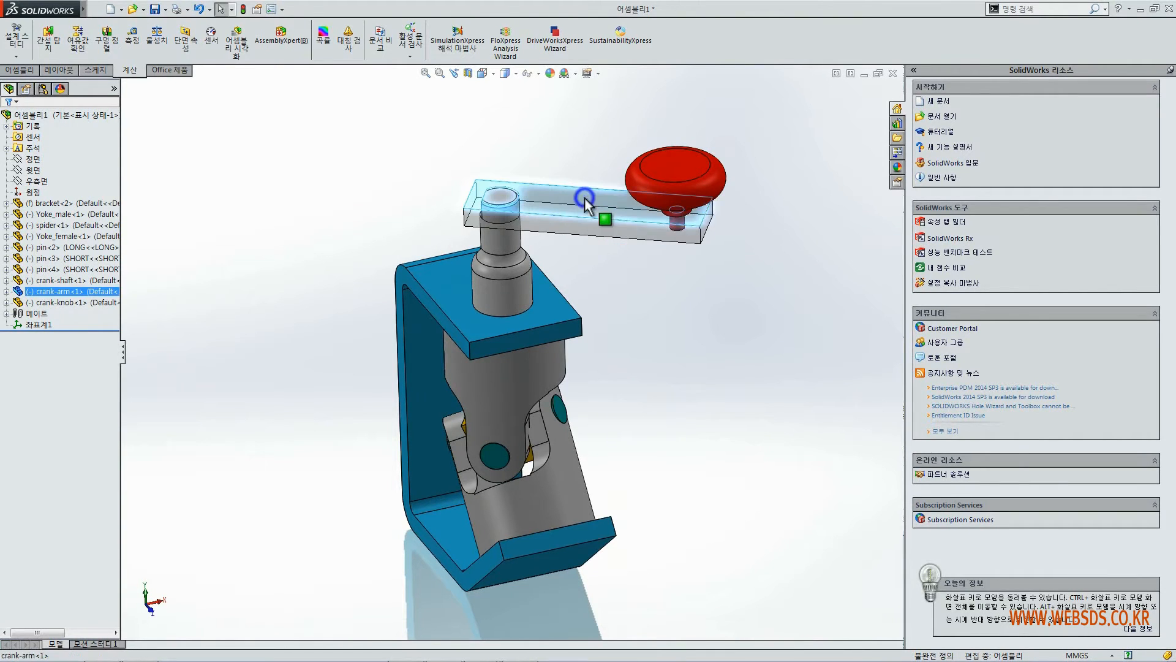
right_click(586, 199)
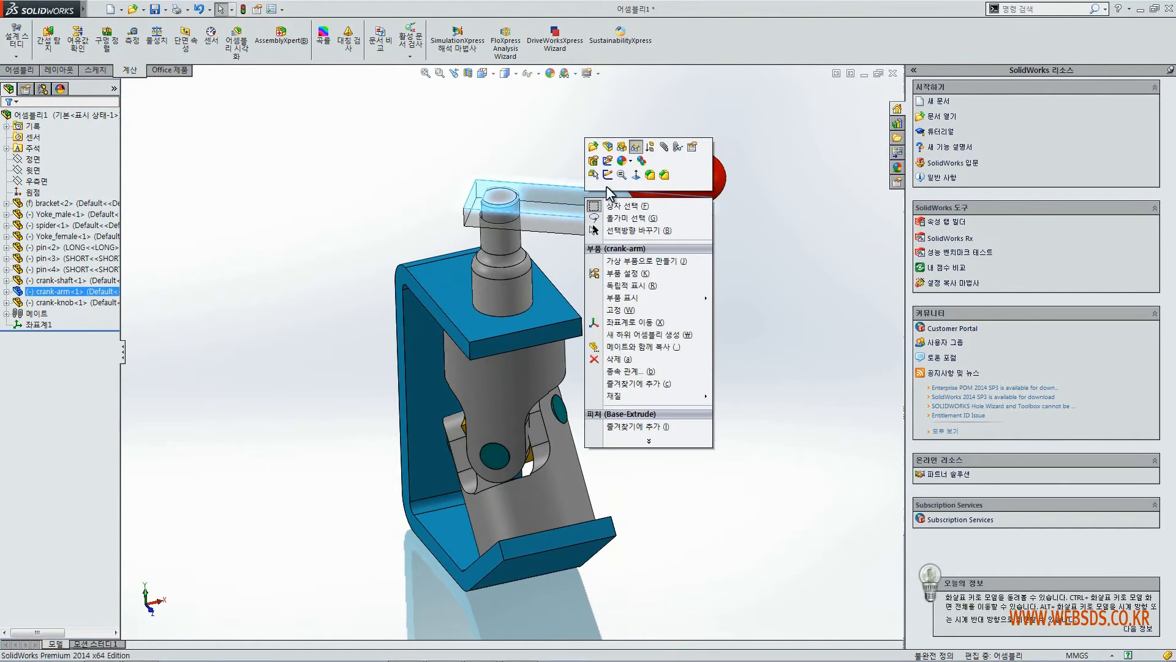
click(635, 148)
click(635, 130)
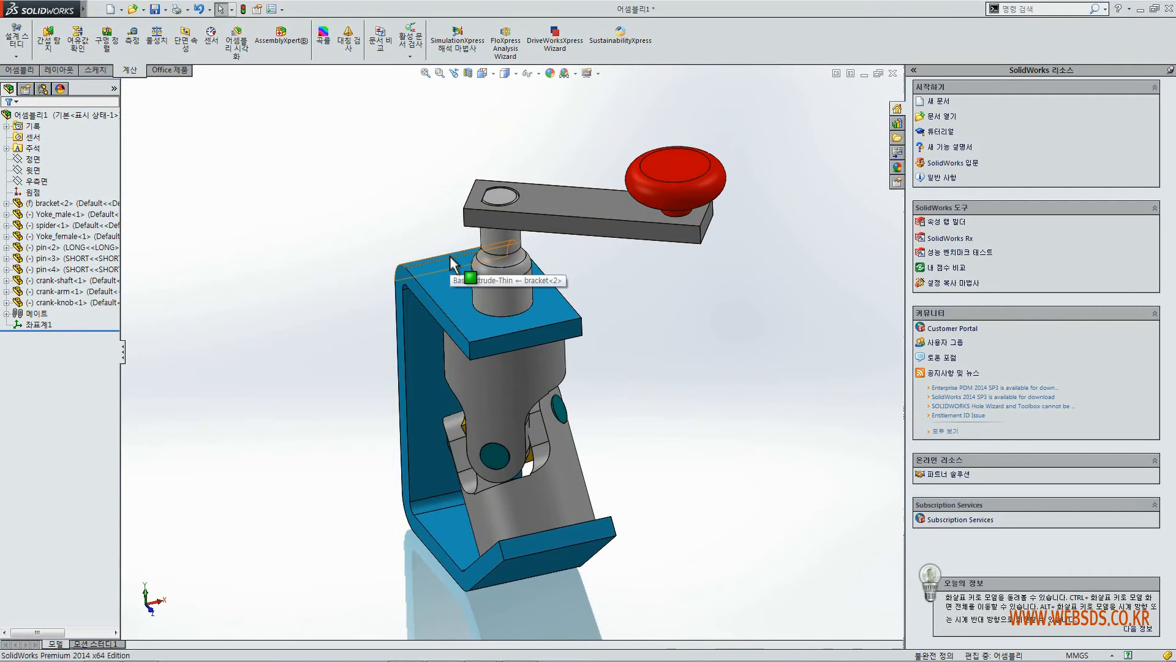
Show the assembly in isometric view and rotate the crank by its knob toward the bracket's open side
key(ctrl+7)
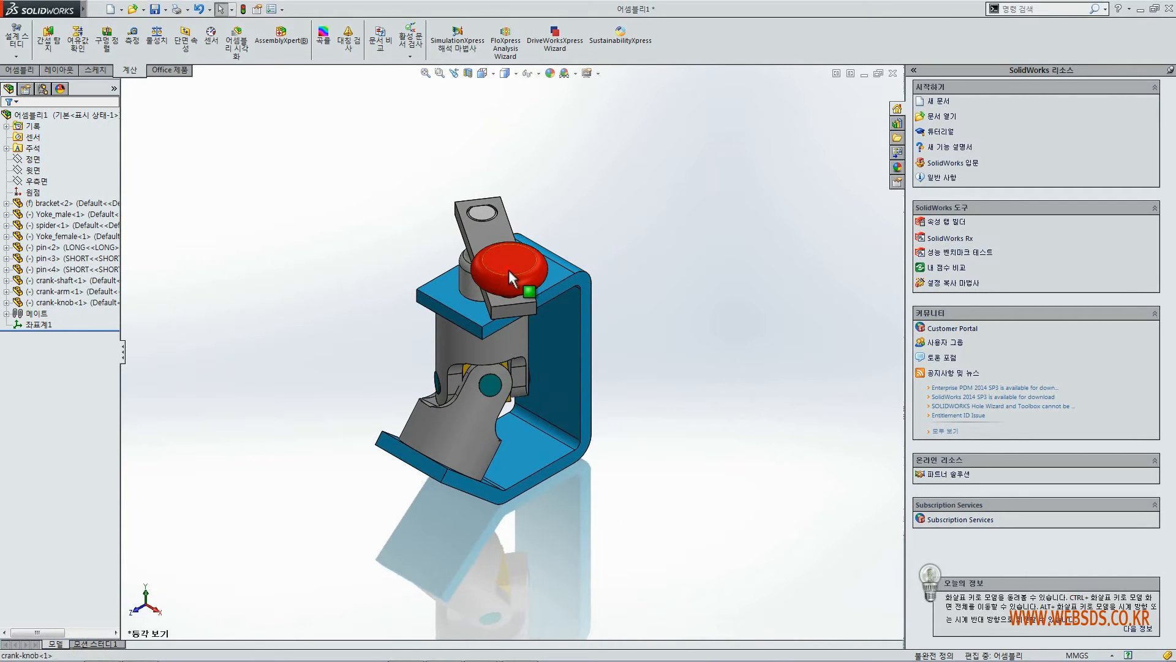
drag(509, 269, 353, 195)
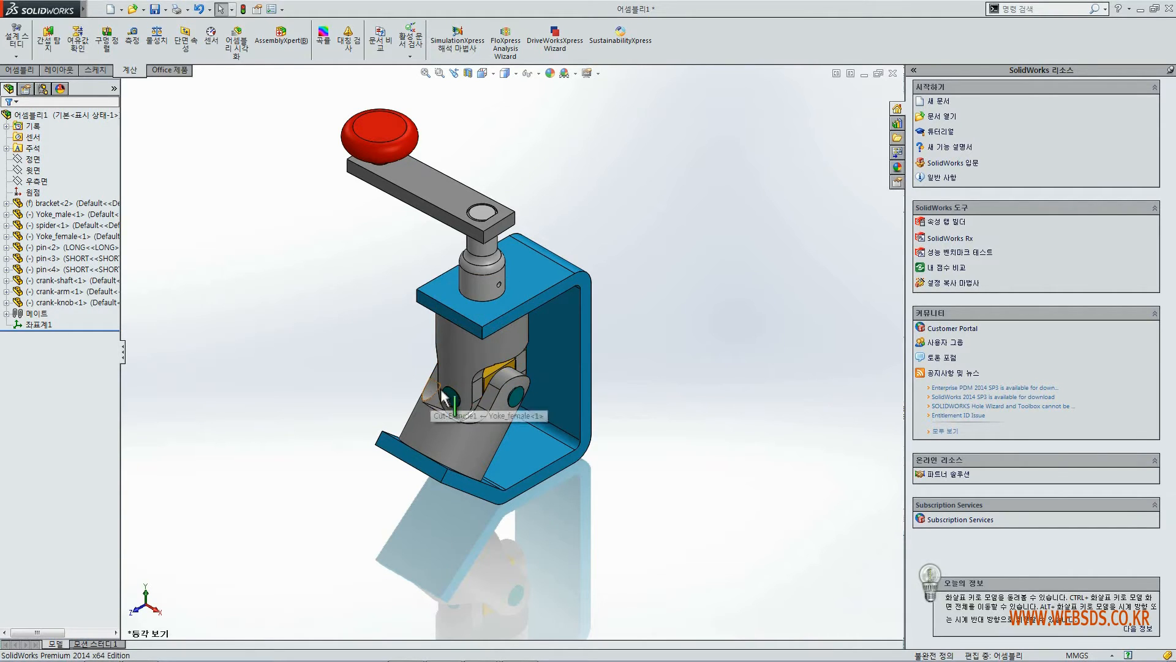
Open the Yoke_male part for editing within the assembly
scroll(443, 397, down, 1)
scroll(466, 389, down, 3)
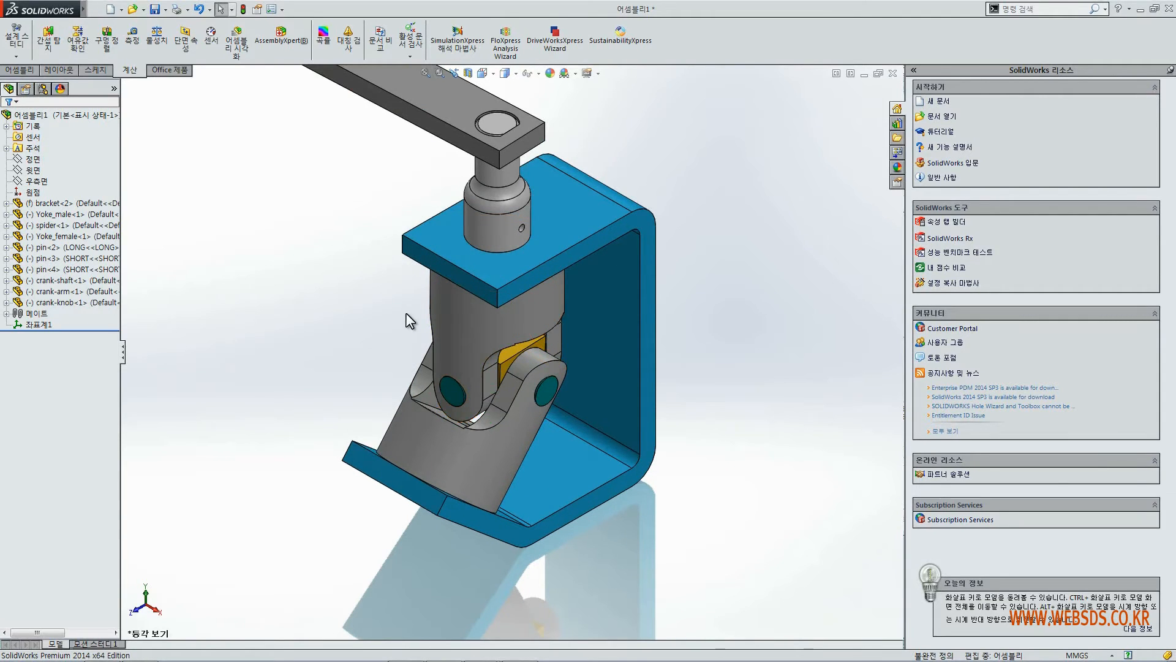
right_click(446, 336)
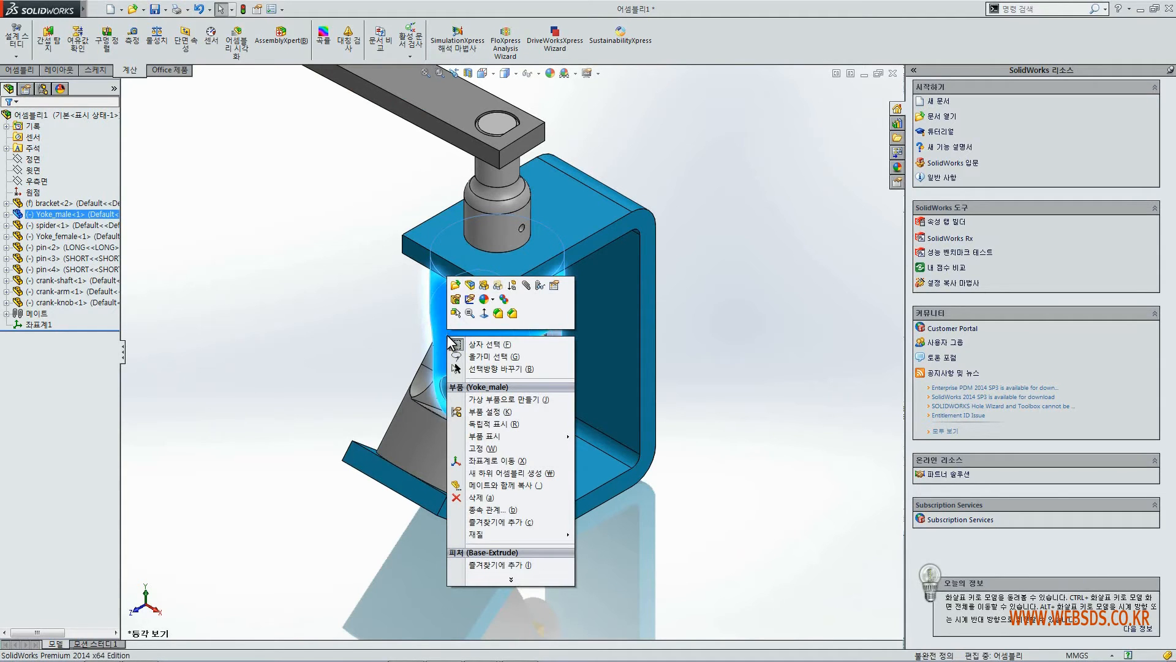
click(420, 323)
right_click(440, 322)
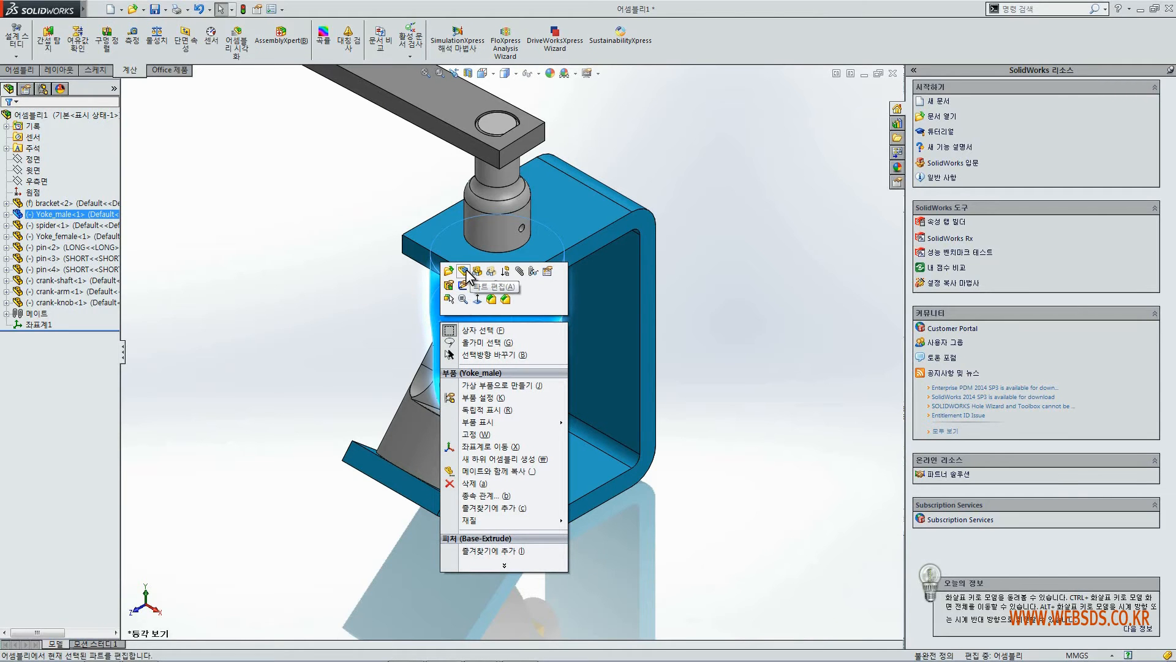
click(464, 271)
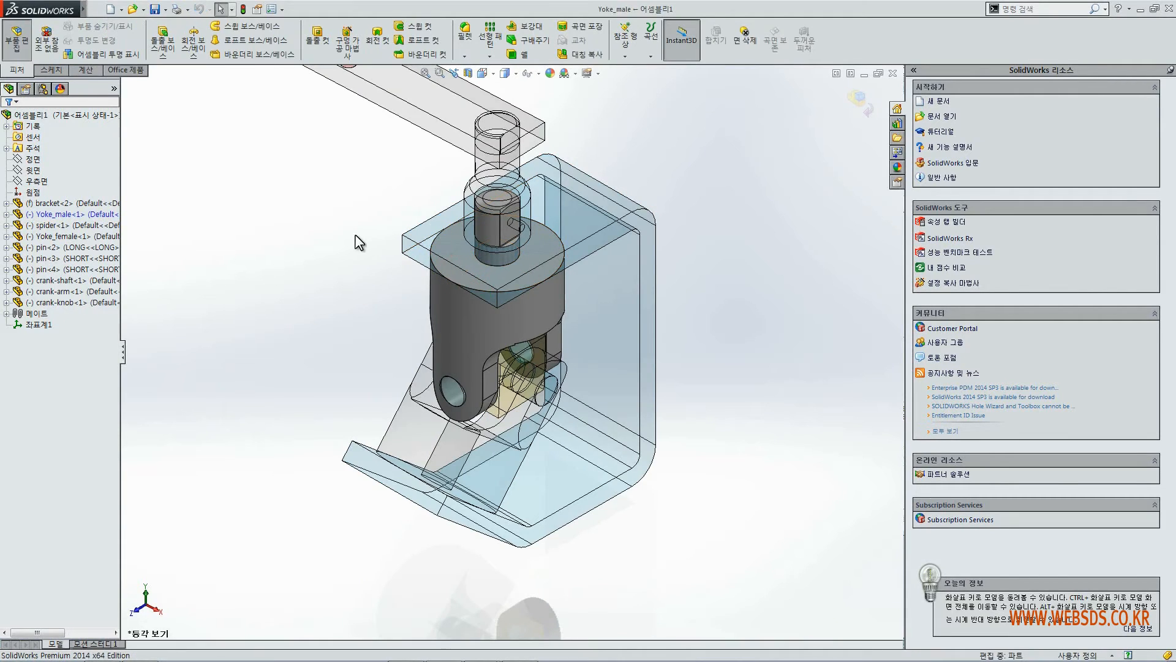
scroll(356, 234, up, 3)
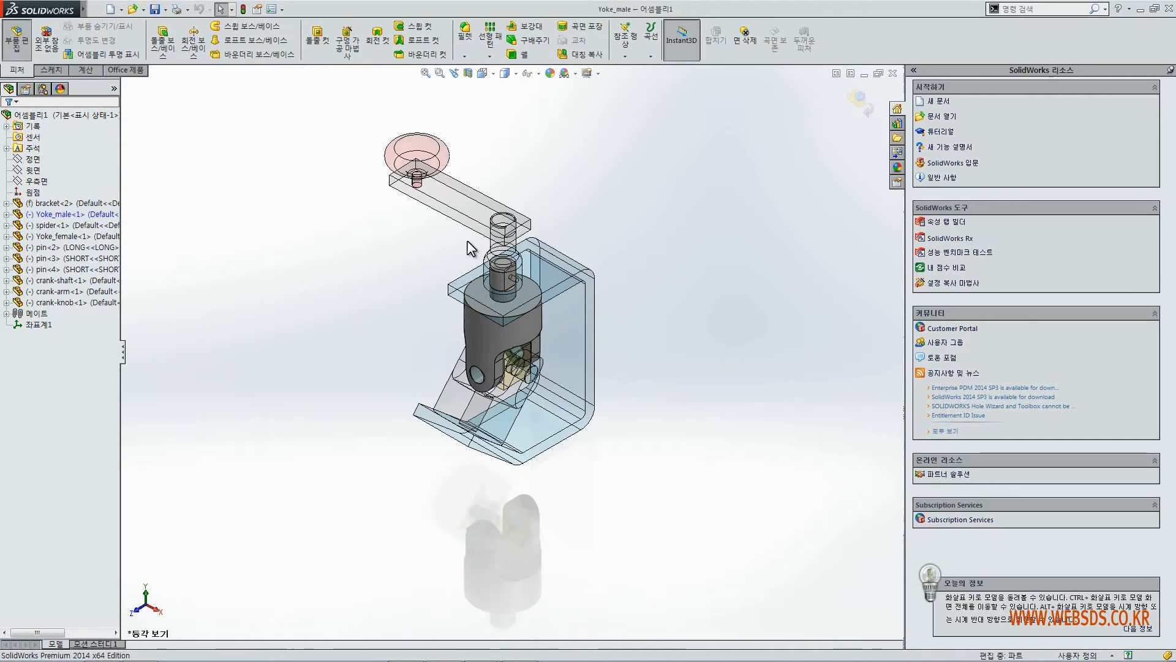
scroll(465, 254, down, 1)
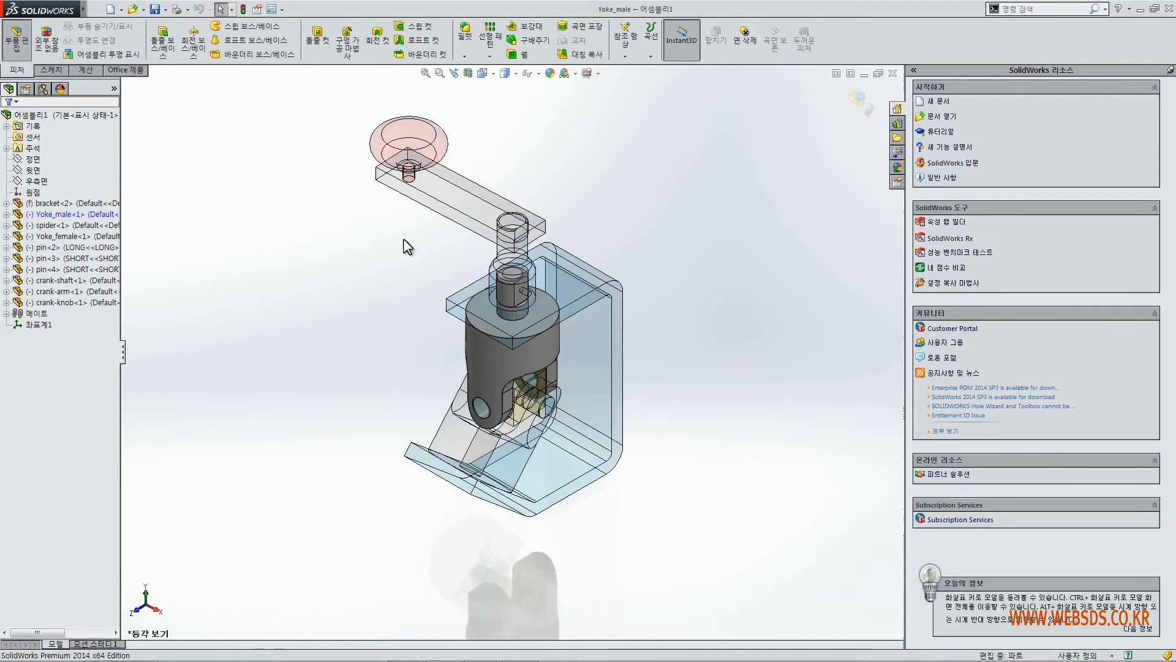
scroll(517, 422, down, 1)
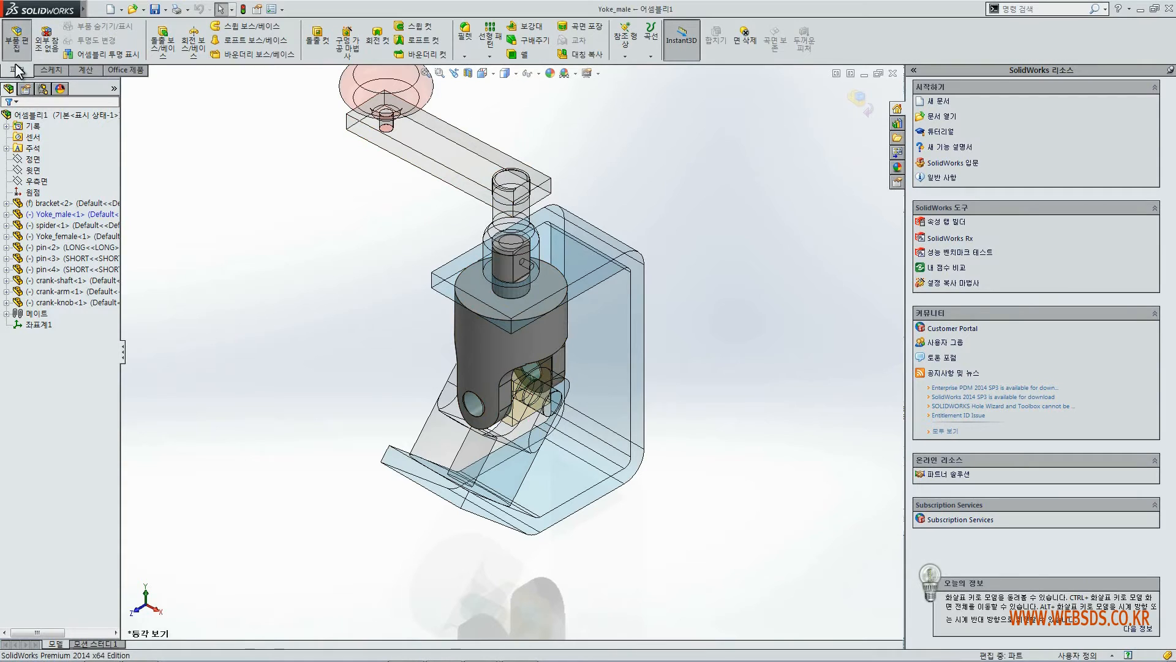
Fillet the curved outline edges of both Yoke_male fork arms with a constant 0.100 in radius and tangent propagation
click(467, 38)
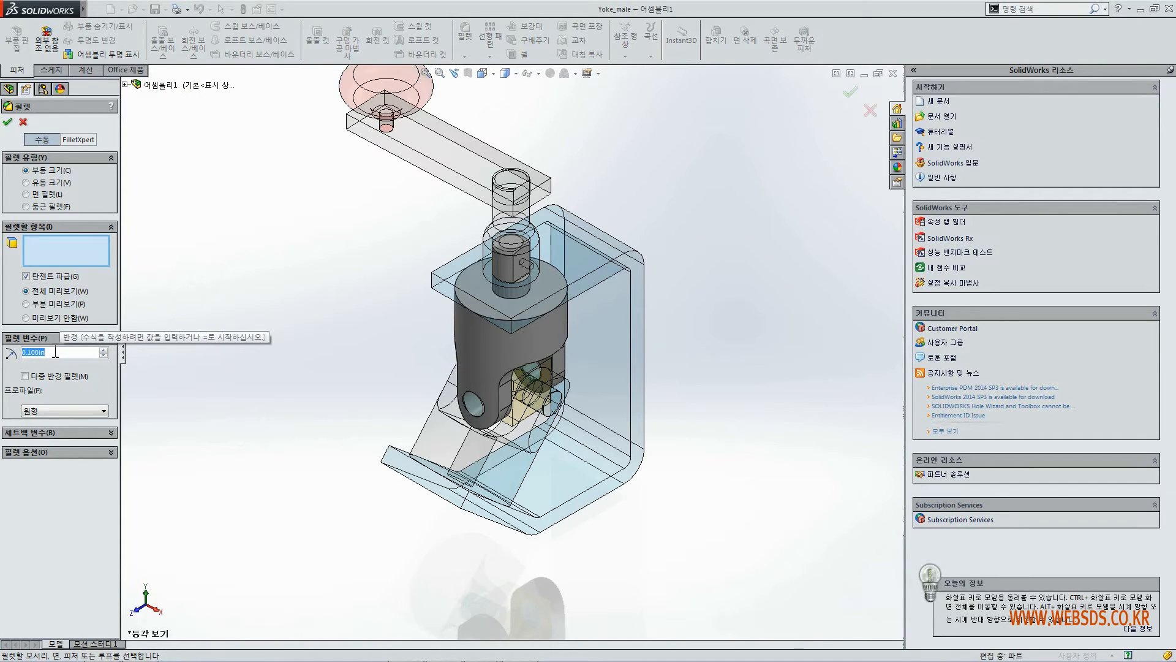
scroll(520, 416, down, 2)
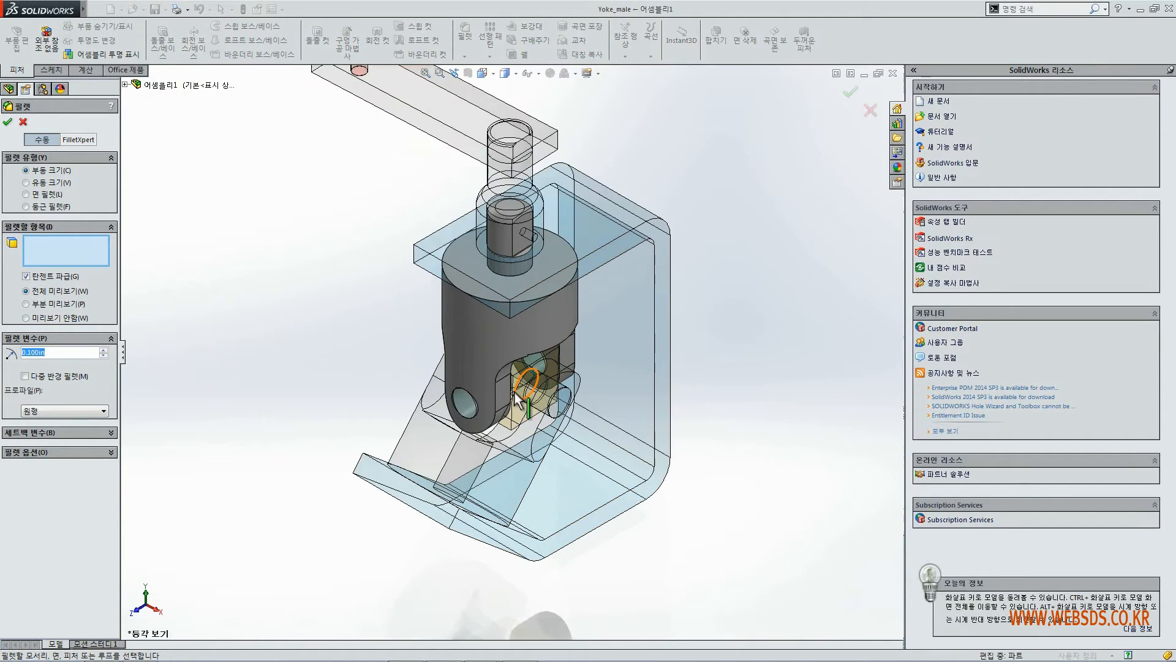
click(511, 392)
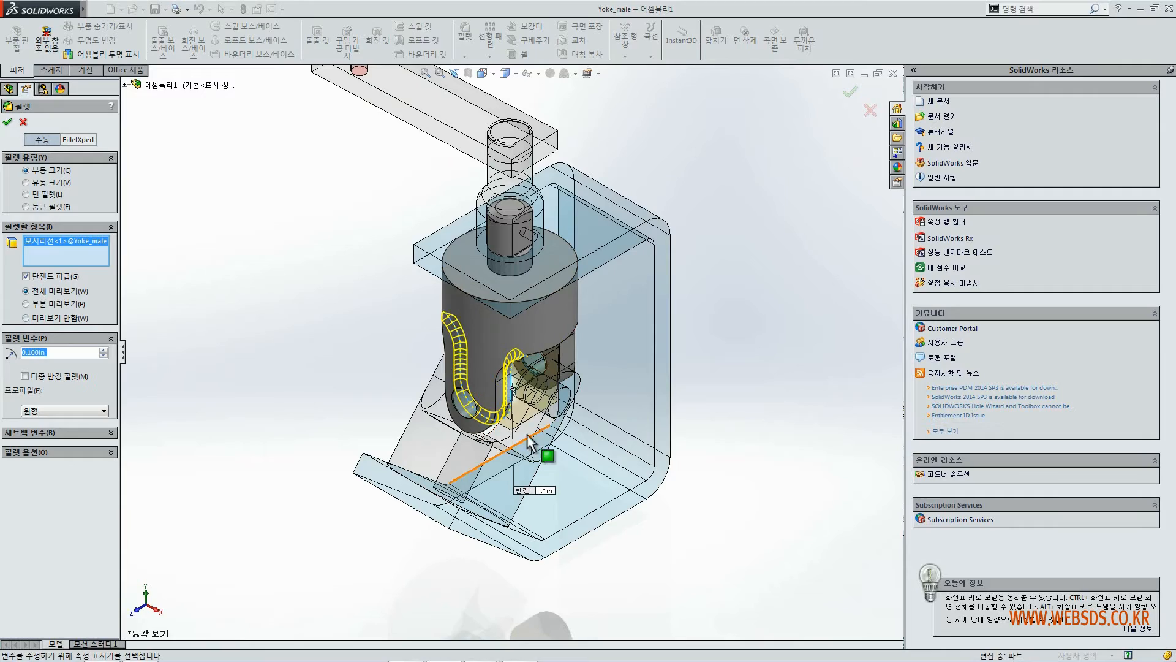
middle_drag(539, 456, 513, 388)
scroll(520, 381, down, 5)
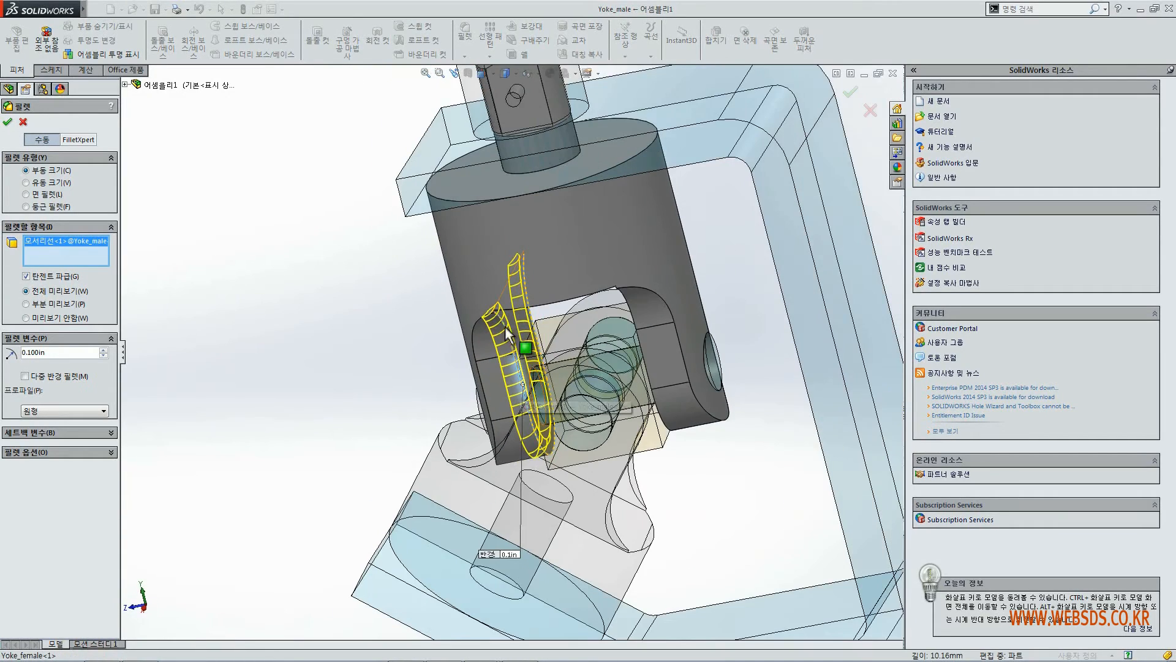
click(633, 312)
middle_drag(547, 383, 648, 356)
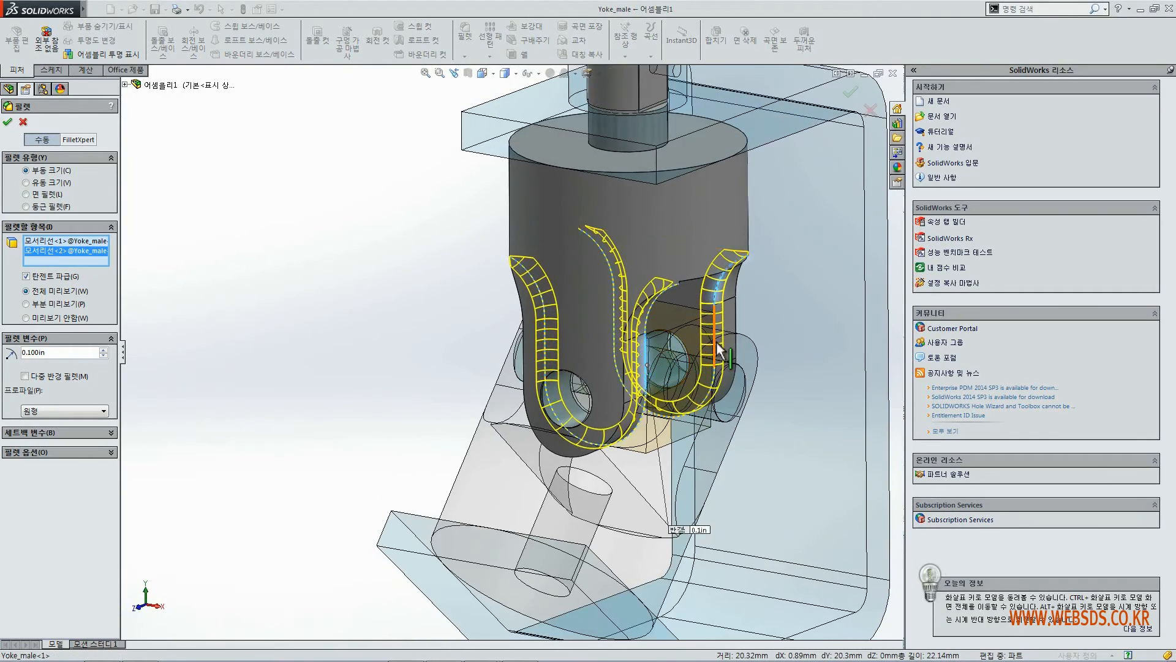
scroll(719, 347, up, 2)
scroll(690, 284, down, 2)
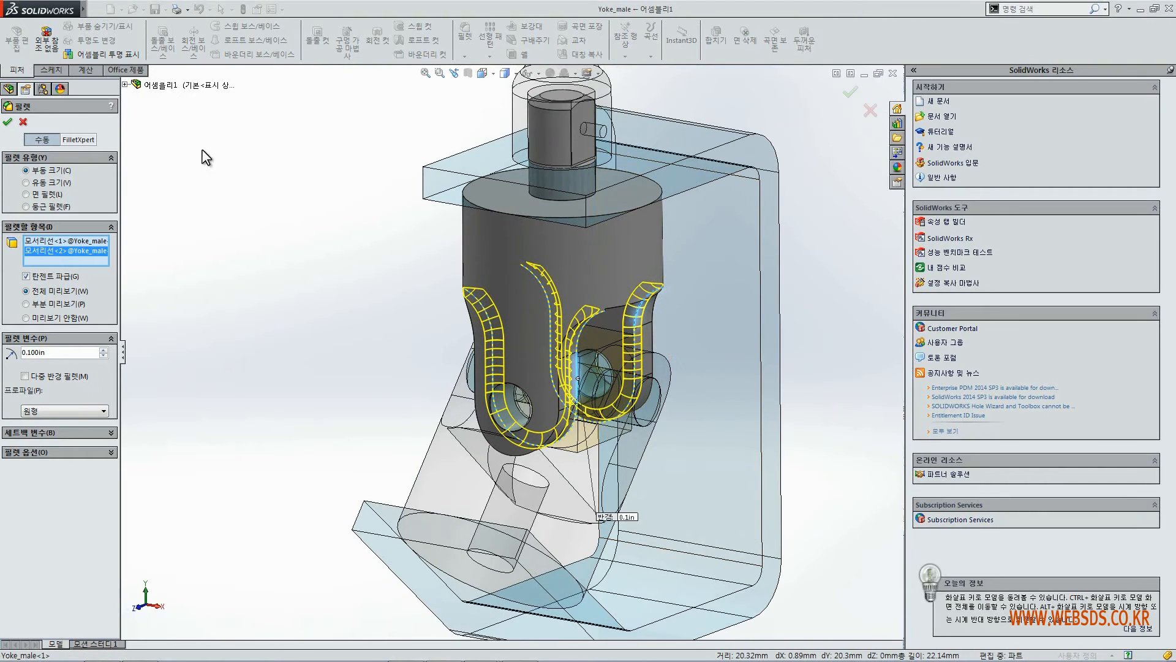
click(8, 123)
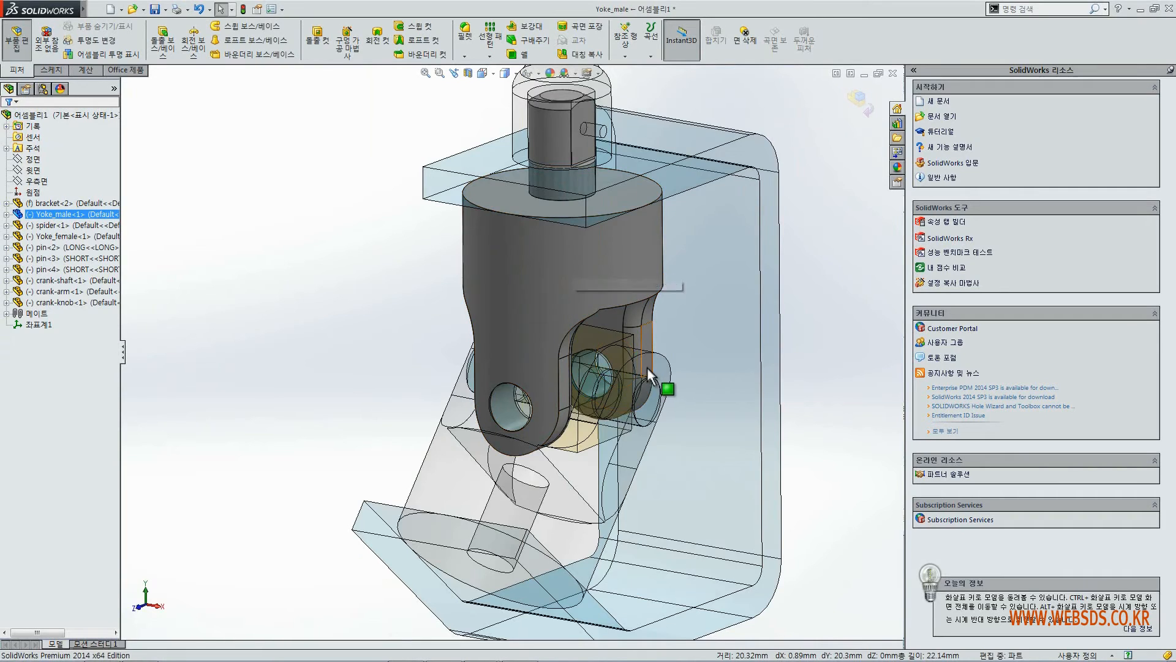
Inspect the filleted fork arms, finish editing Yoke_male, and return to the full assembly in isometric view
middle_drag(647, 366, 718, 209)
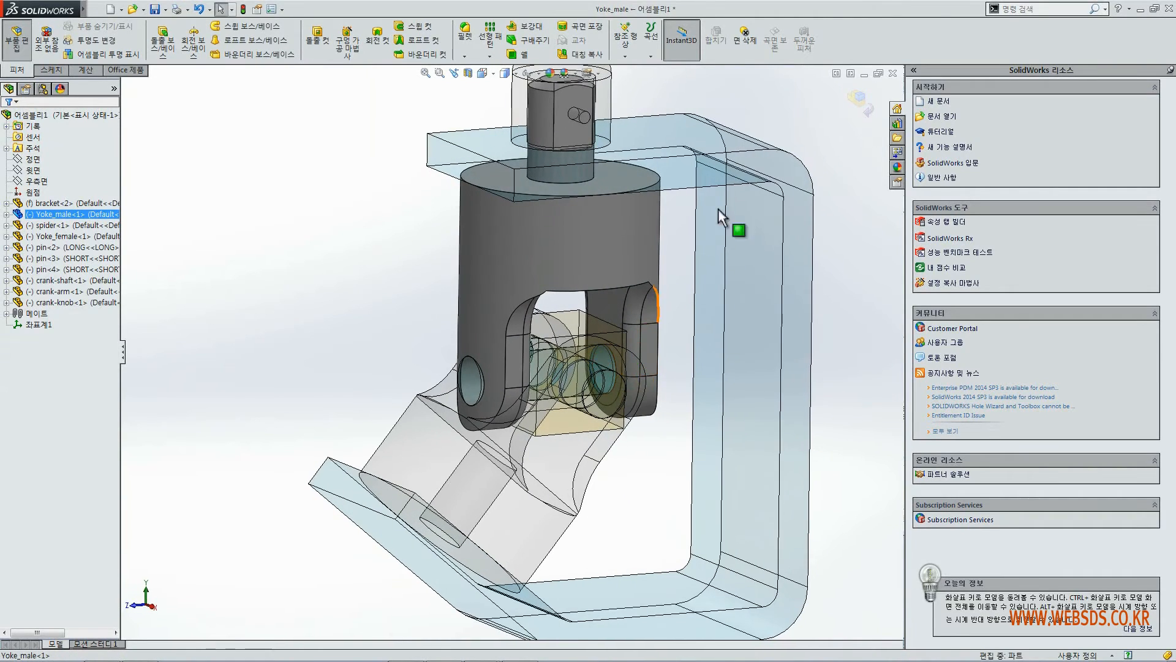
click(858, 98)
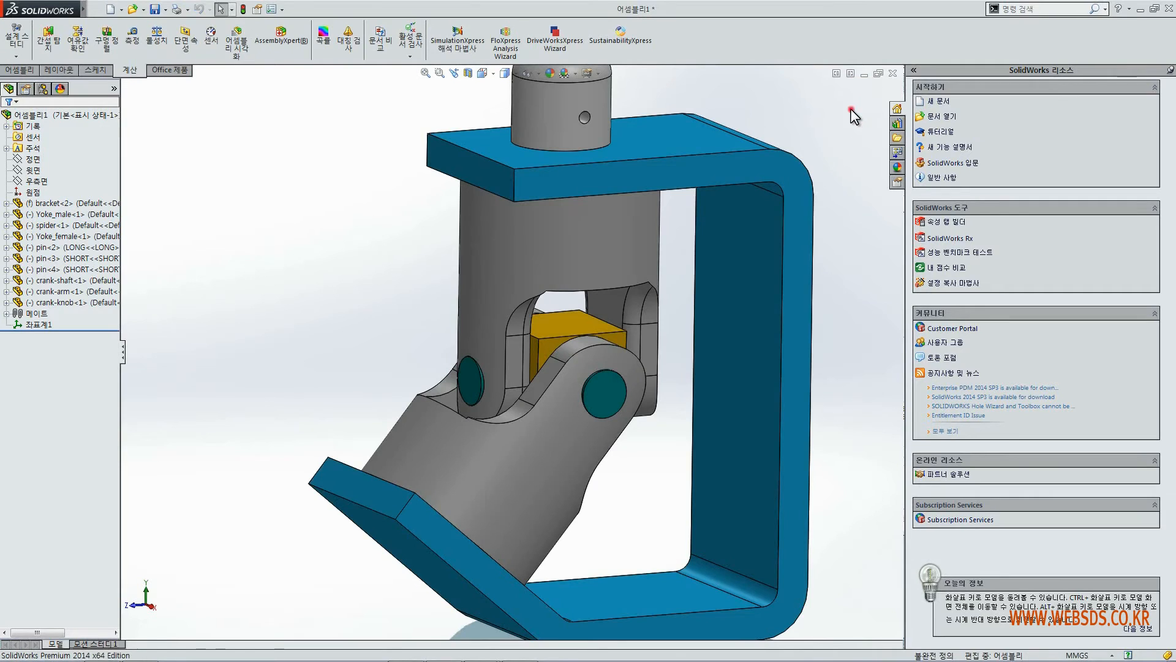
key(f)
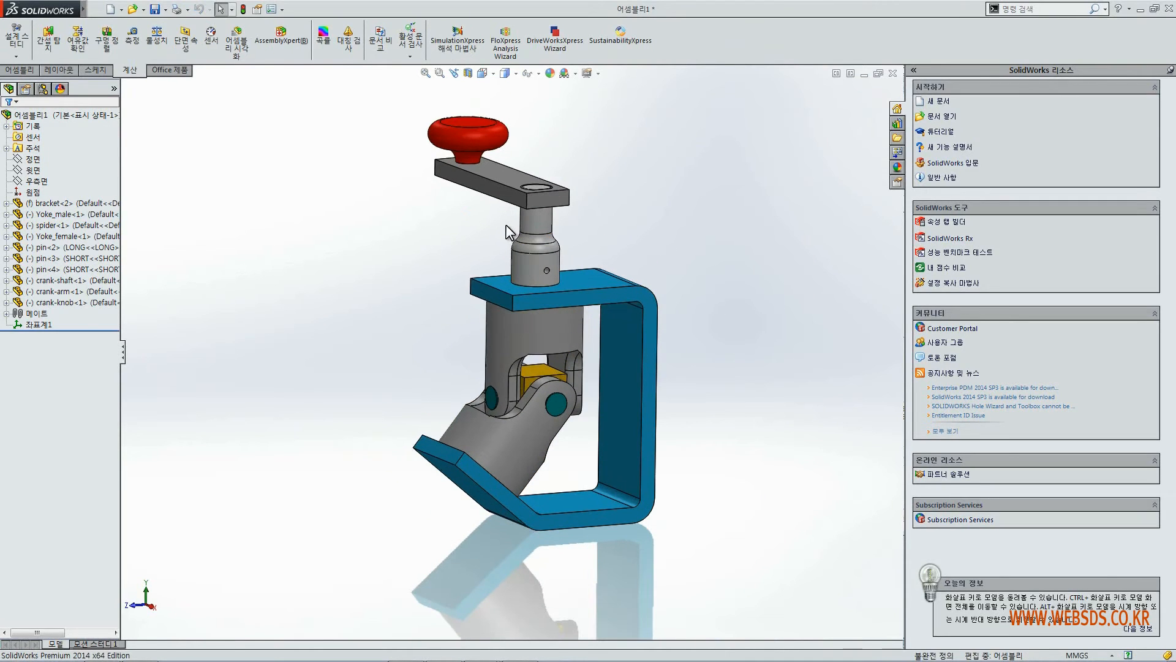
key(ctrl+7)
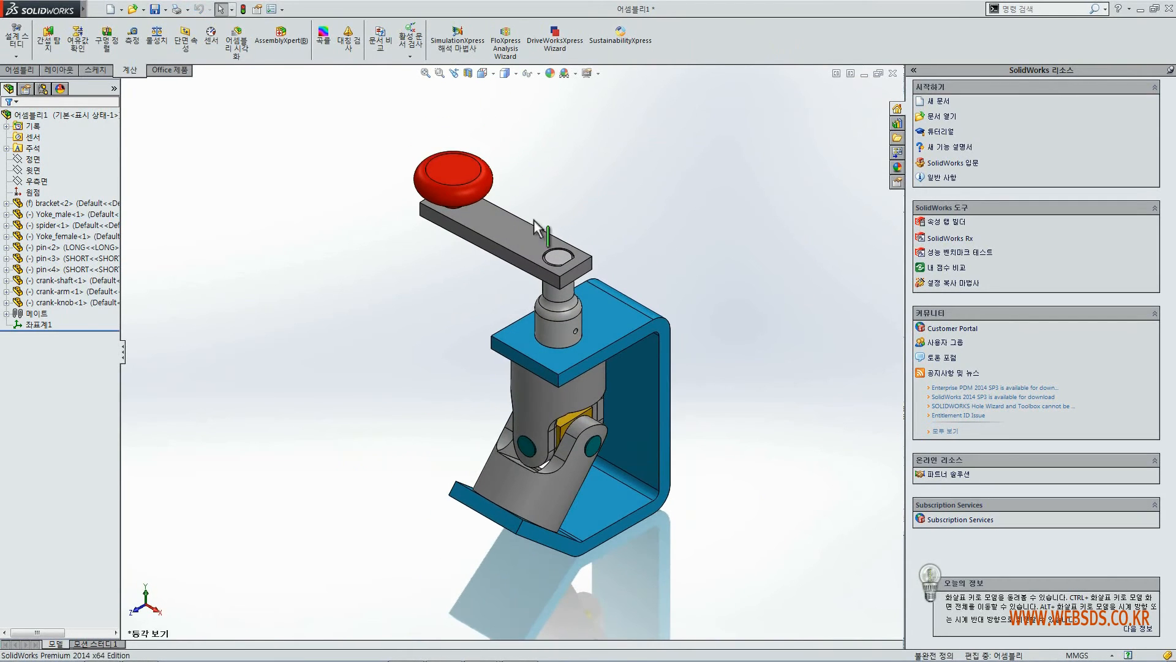
click(600, 183)
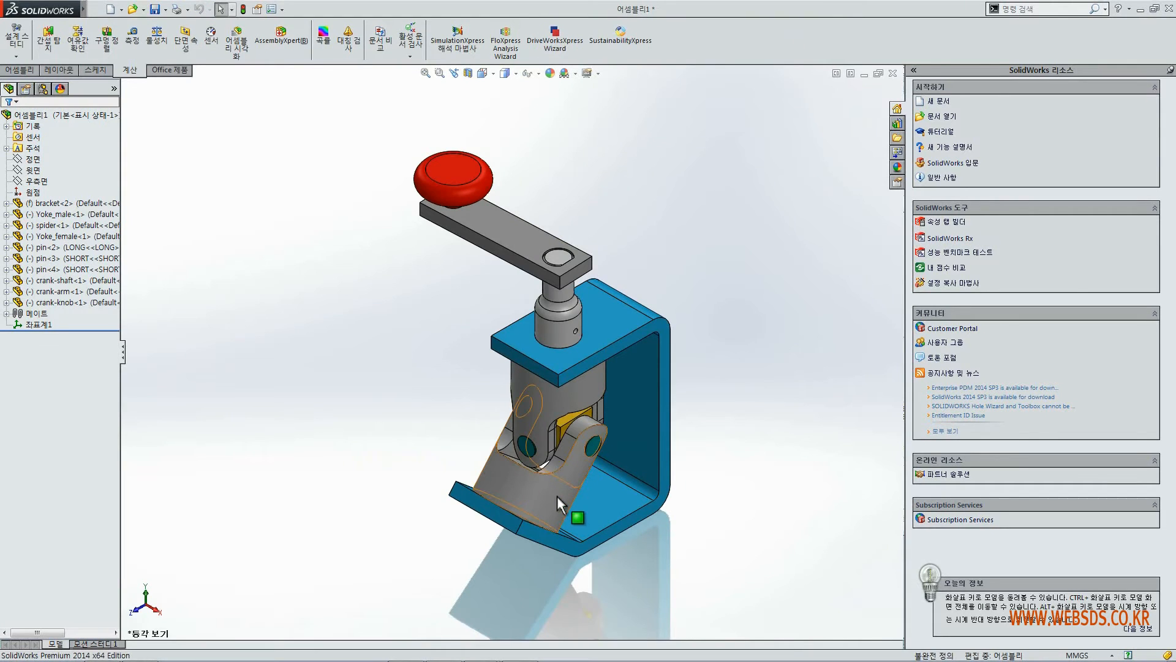
Open the Yoke_female part for editing within the assembly
scroll(554, 490, down, 1)
scroll(554, 491, down, 1)
click(557, 446)
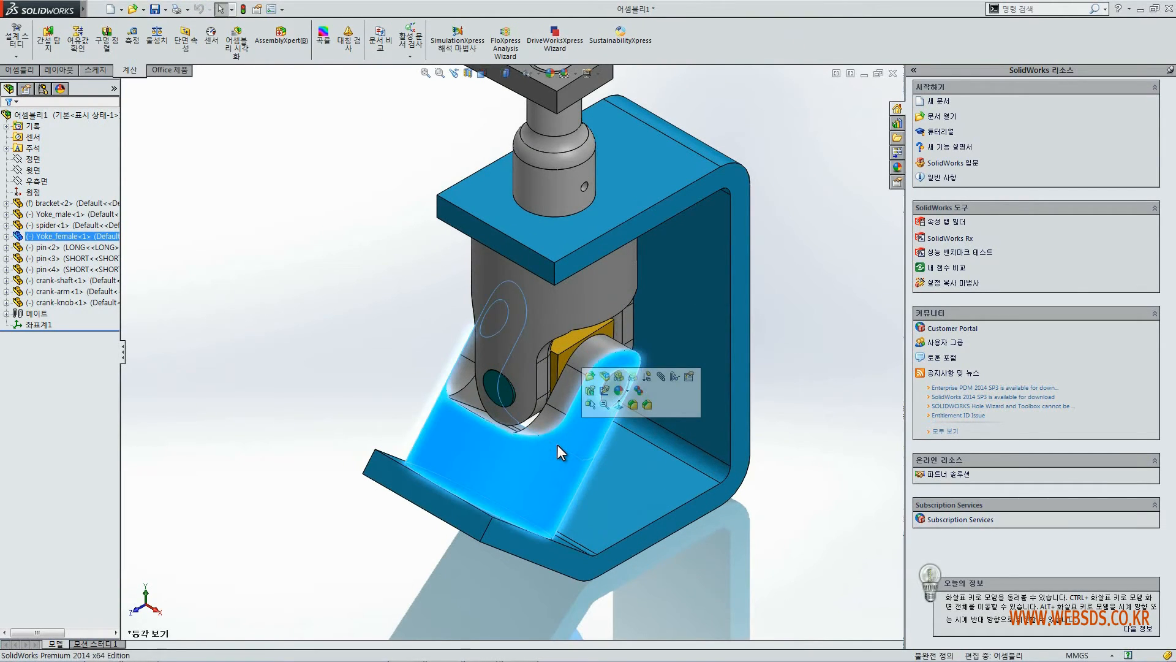
click(400, 290)
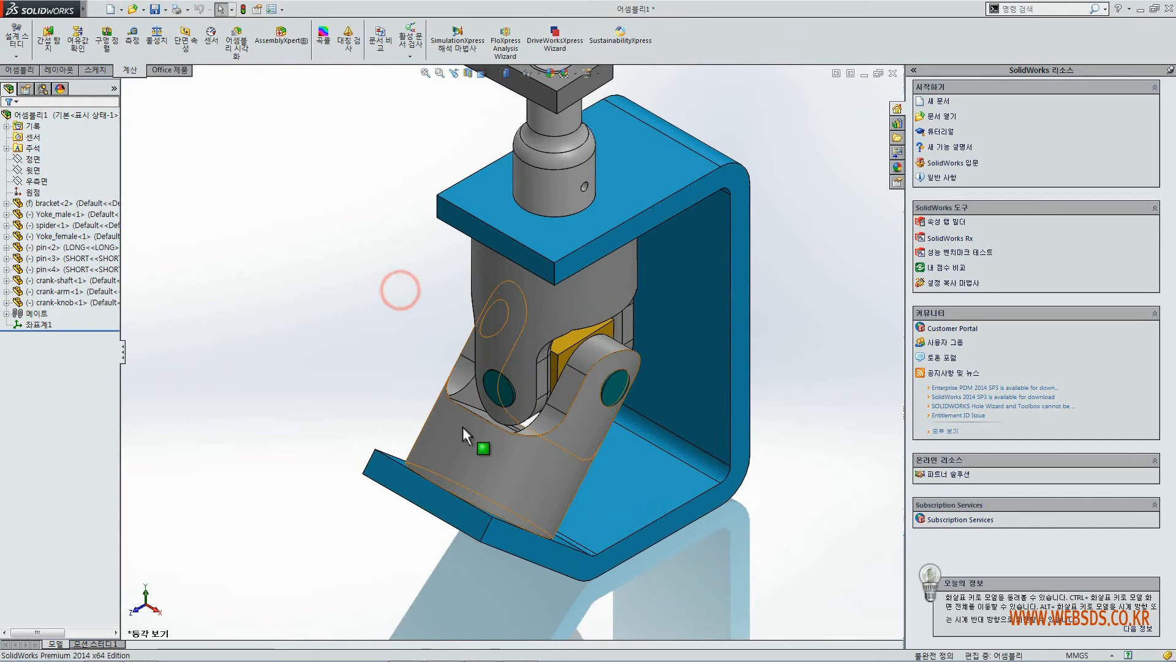
right_click(576, 429)
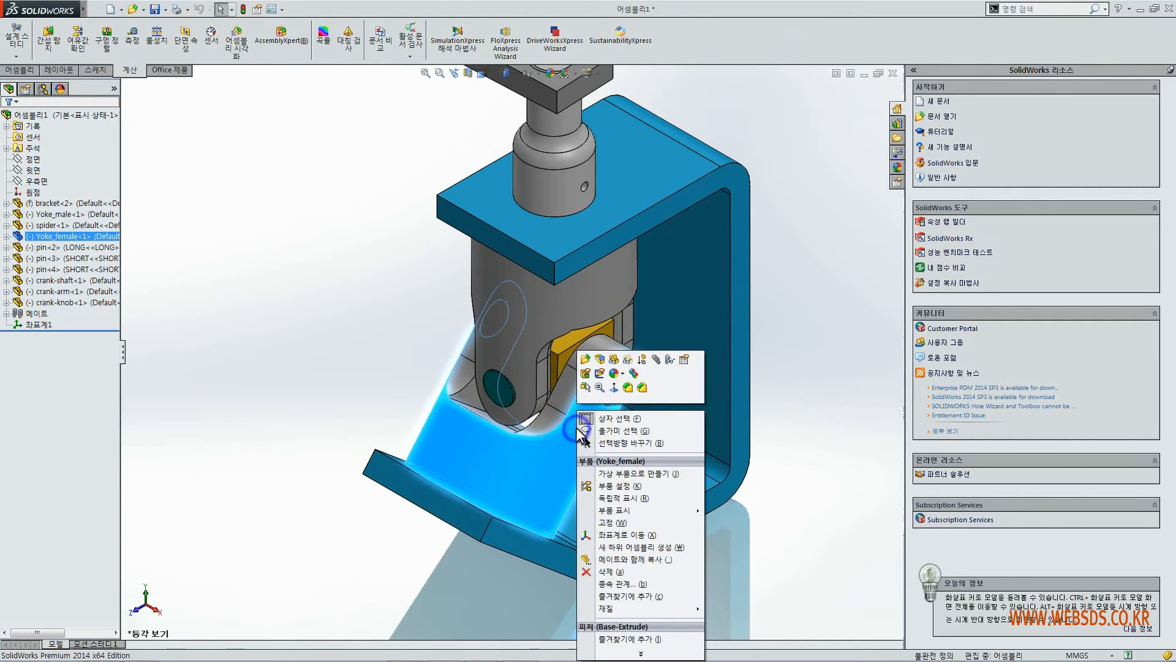
click(601, 362)
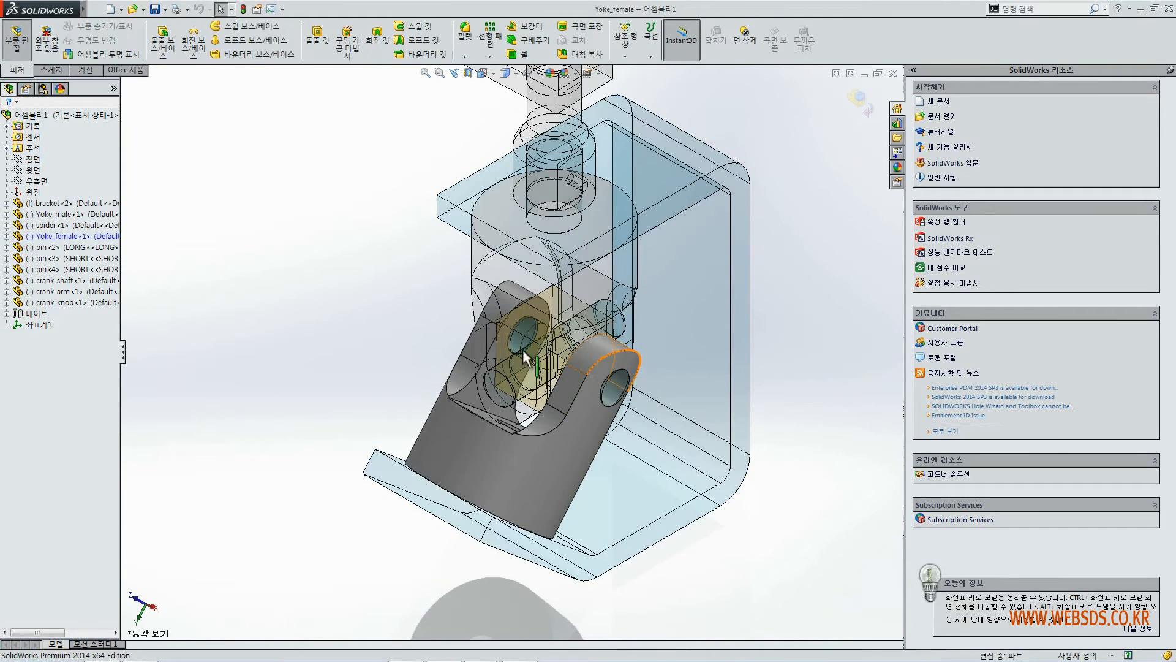
scroll(531, 350, down, 2)
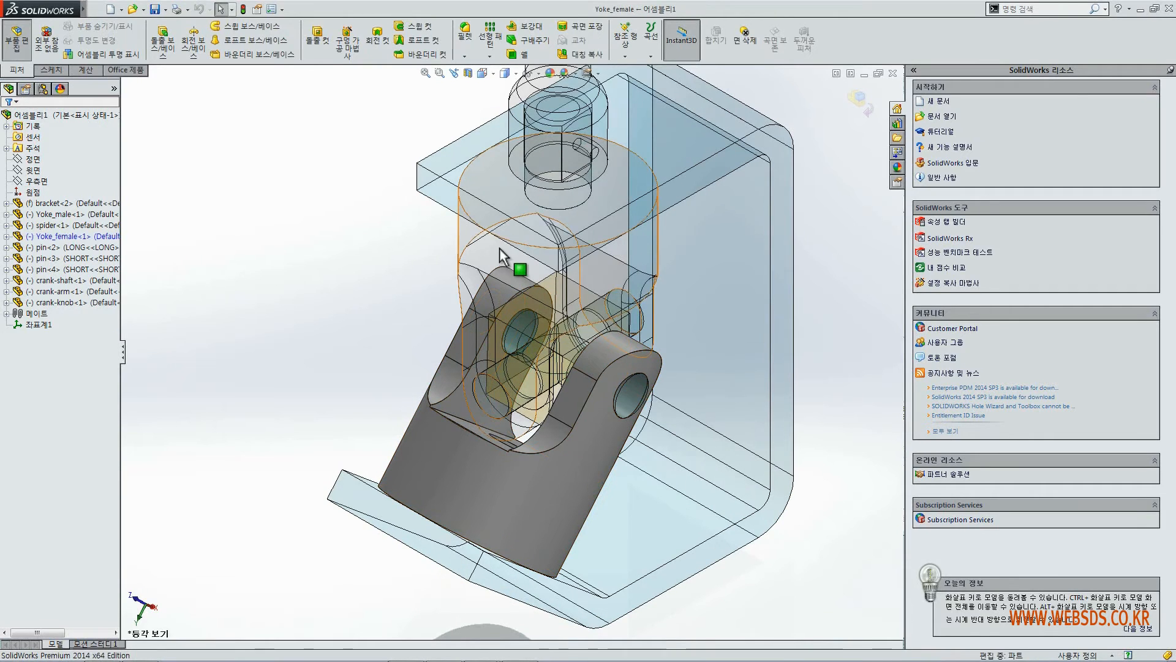
Fillet the curved outline edges of both Yoke_female fork arms with a constant 0.100 in radius and tangent propagation
click(470, 34)
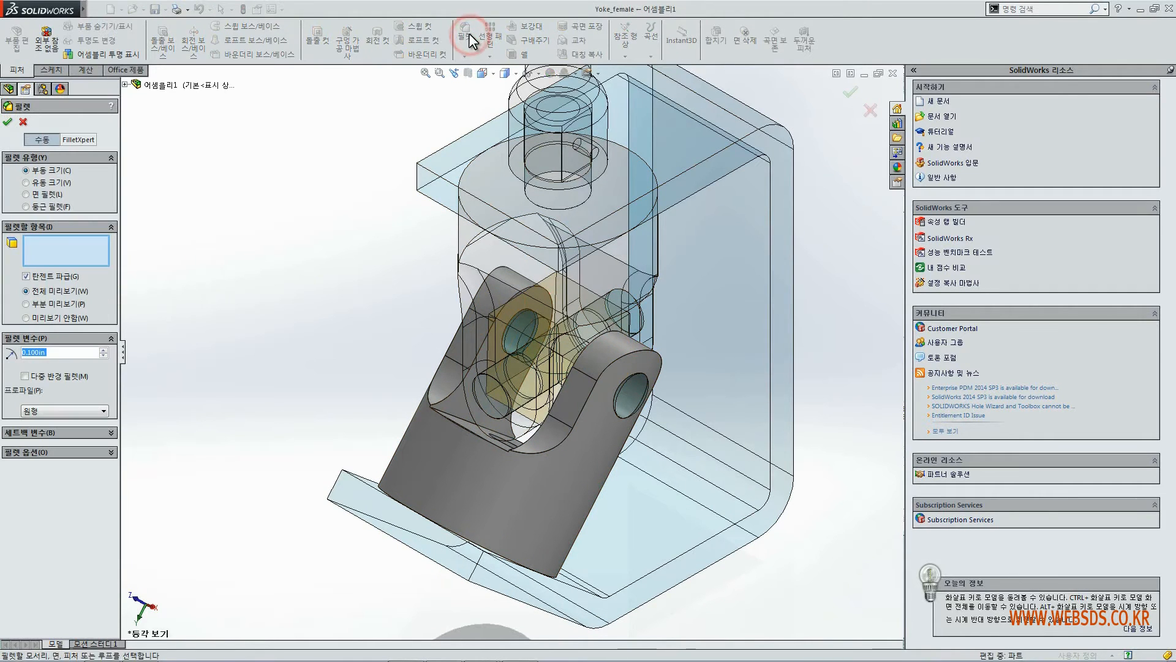
click(459, 390)
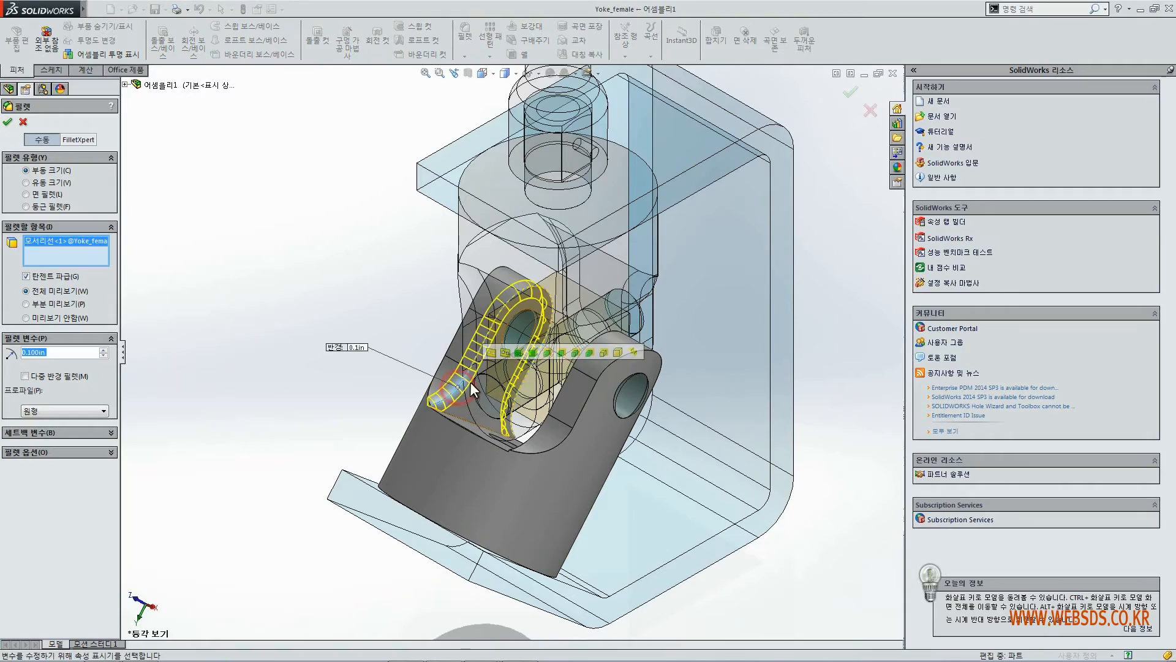
click(542, 424)
middle_drag(571, 447, 429, 355)
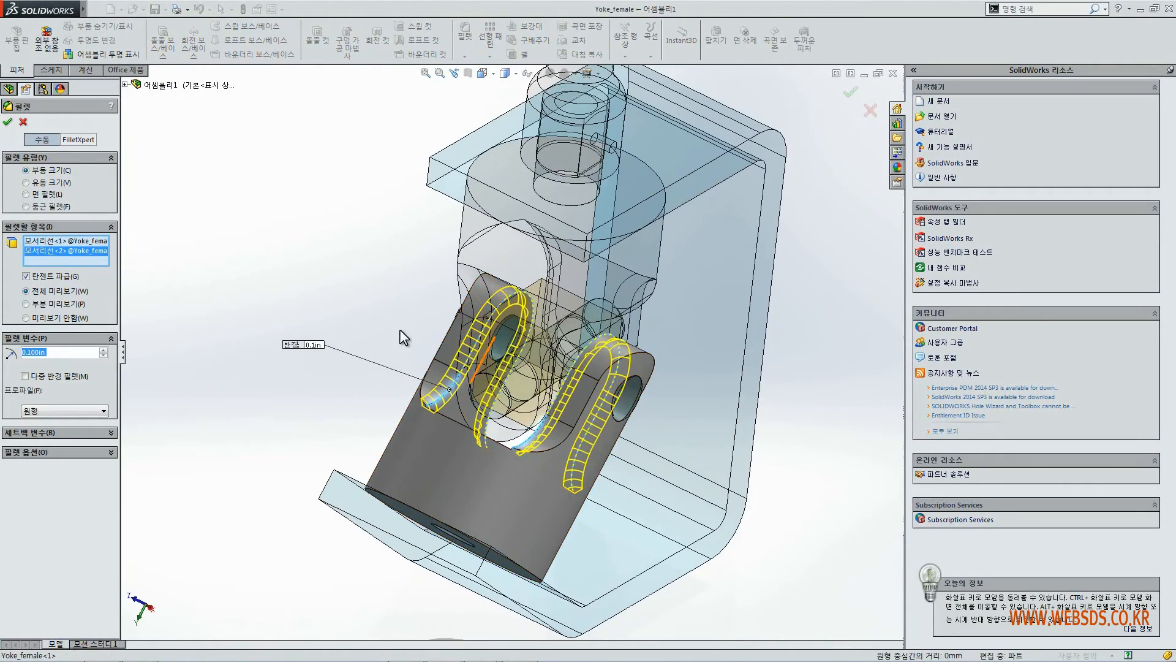
click(6, 123)
click(270, 141)
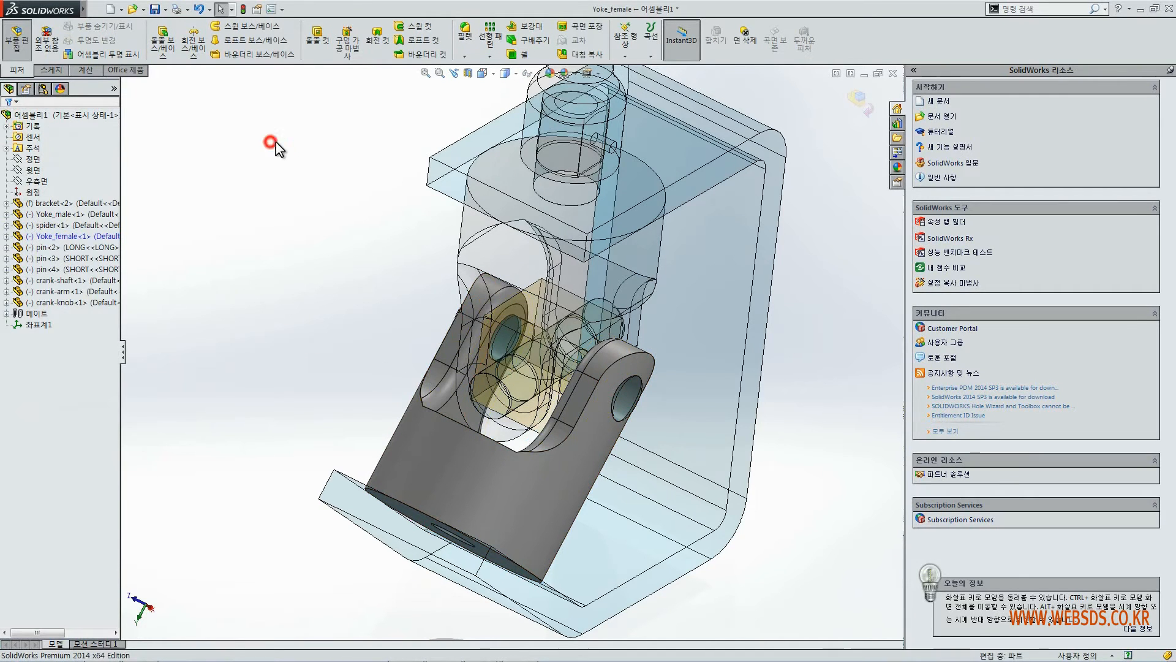
Finish editing Yoke_female and return to the full assembly in isometric view
click(861, 104)
click(828, 142)
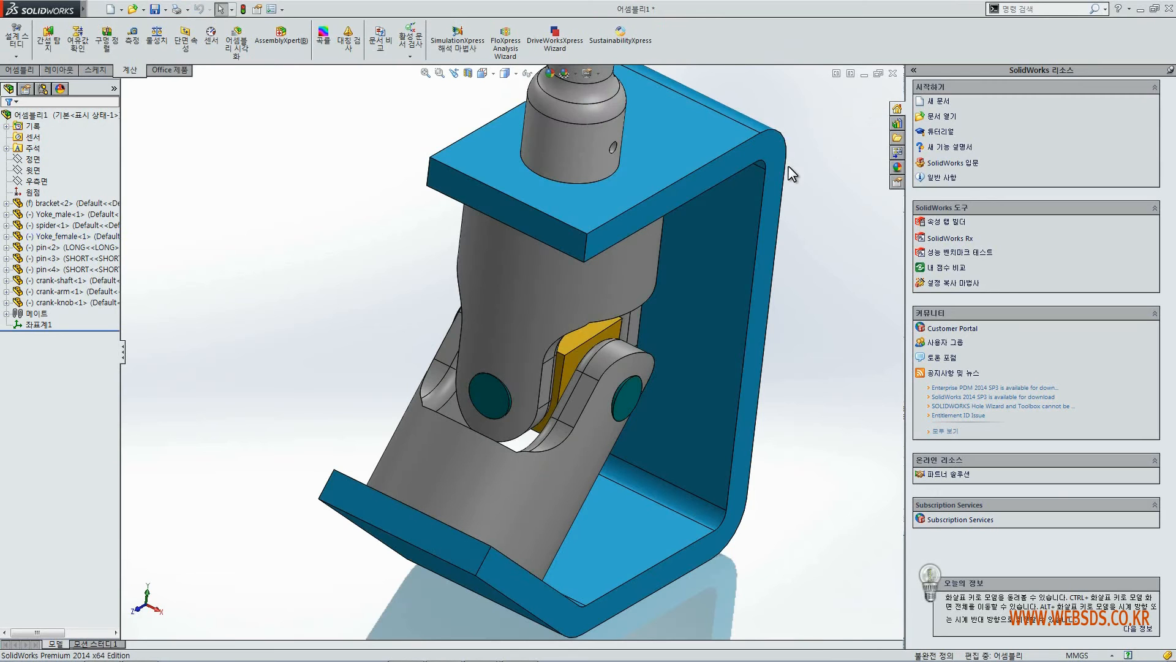
key(ctrl+7)
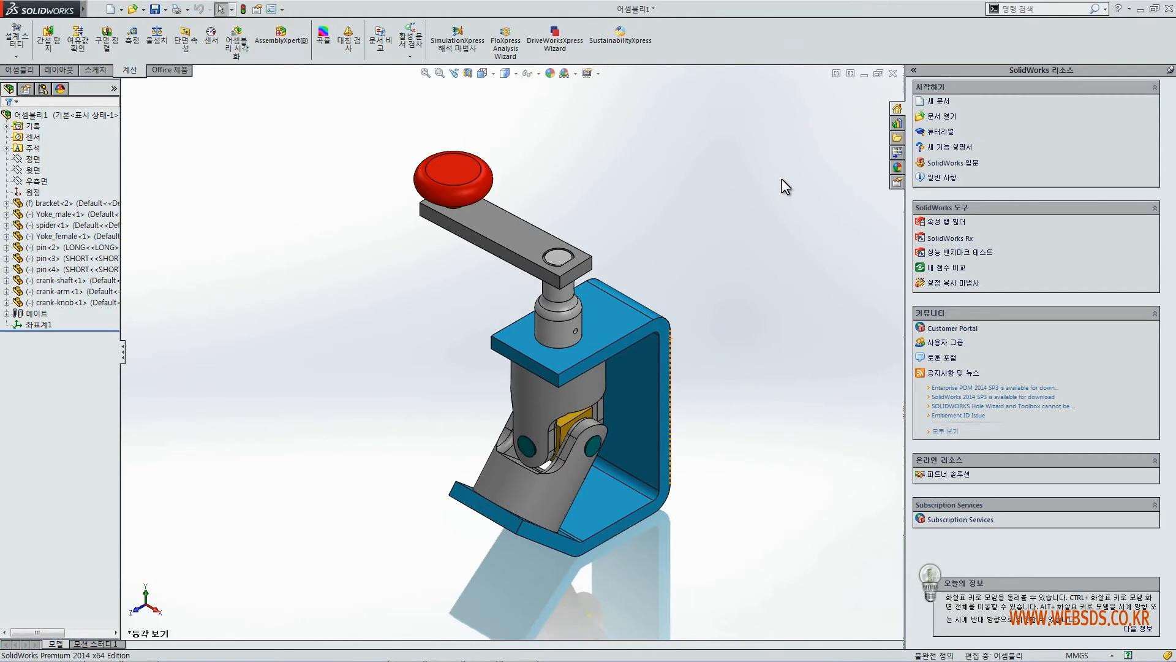
click(696, 240)
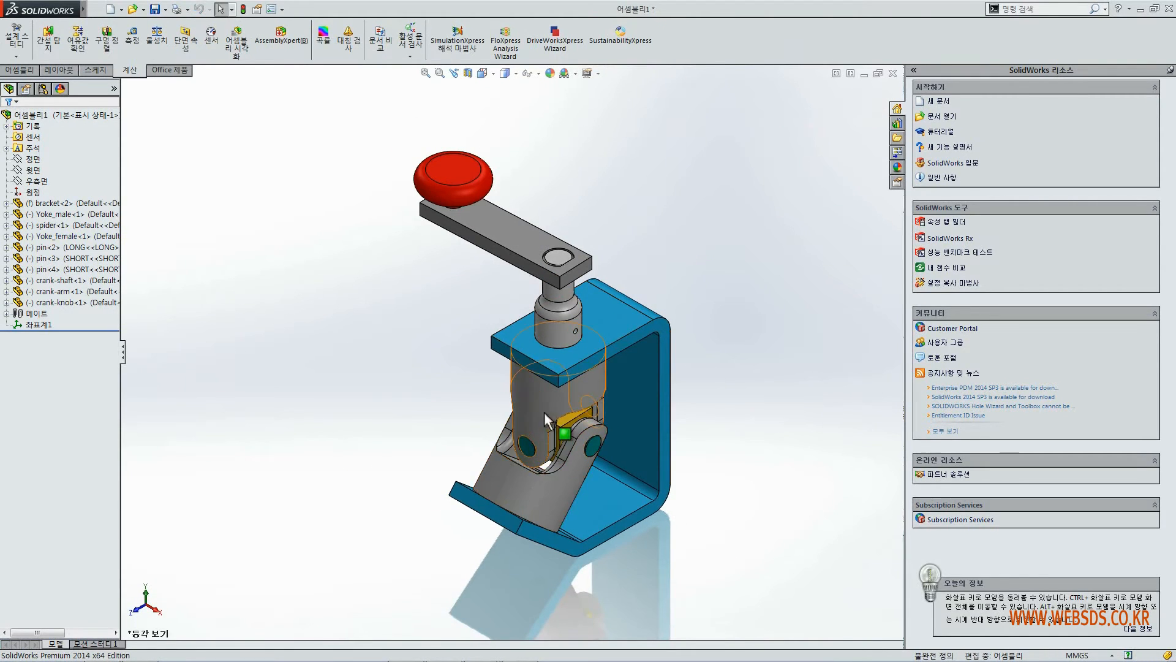
Rotate the crank by its knob to several positions to check how the filleted yokes move past each other
drag(456, 167, 571, 313)
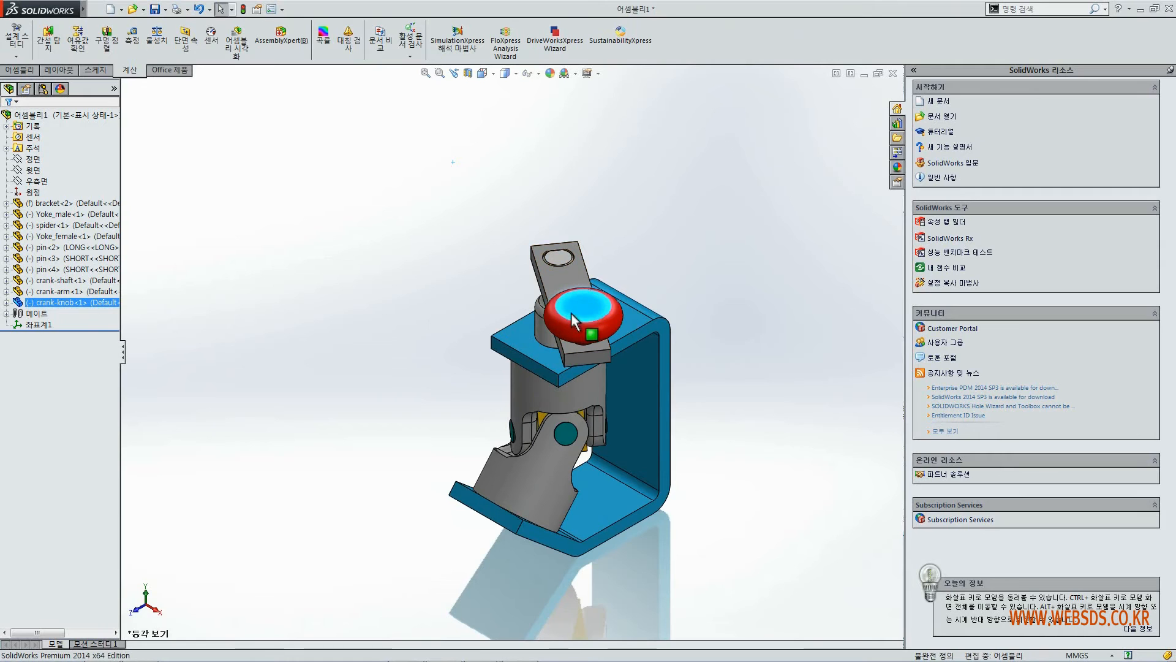
middle_drag(537, 552, 606, 461)
scroll(535, 465, down, 4)
drag(708, 158, 674, 139)
click(748, 326)
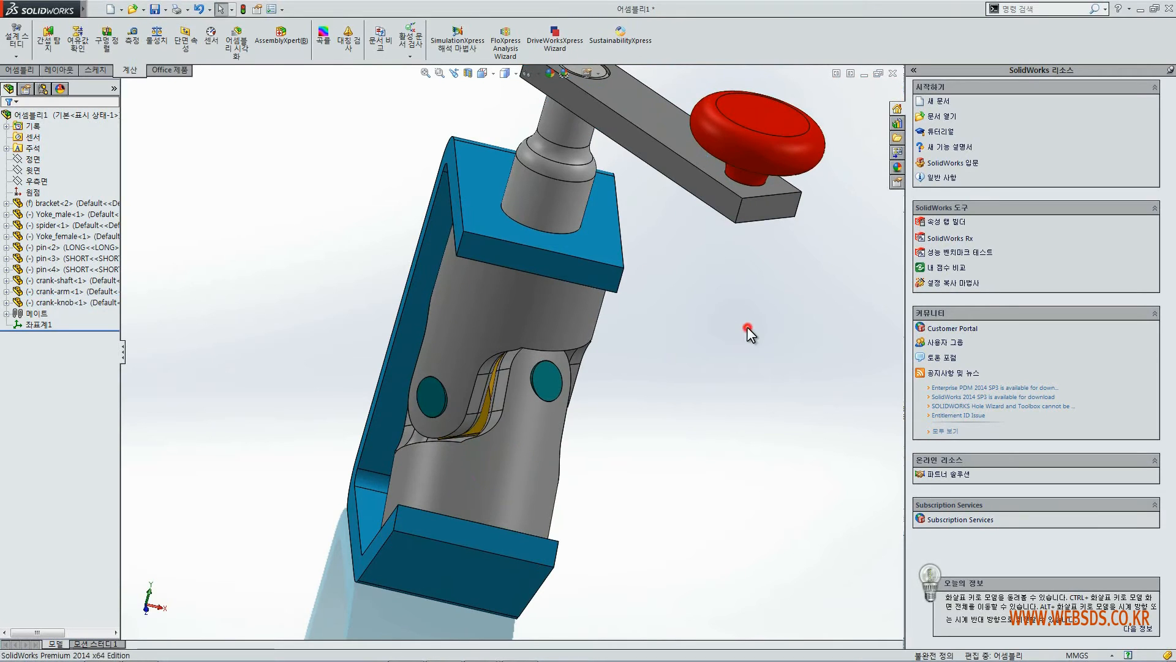
key(ctrl+7)
drag(512, 214, 342, 265)
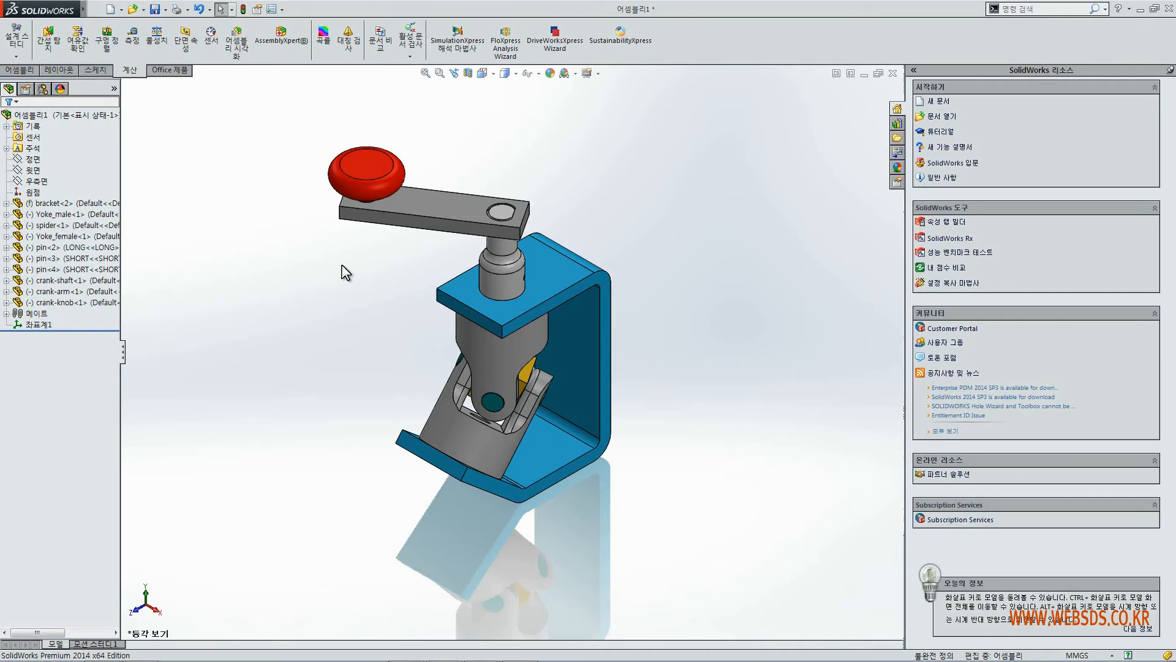
Start an exploded view and review its step list, component, direction, distance, rotation and spacing settings
click(19, 70)
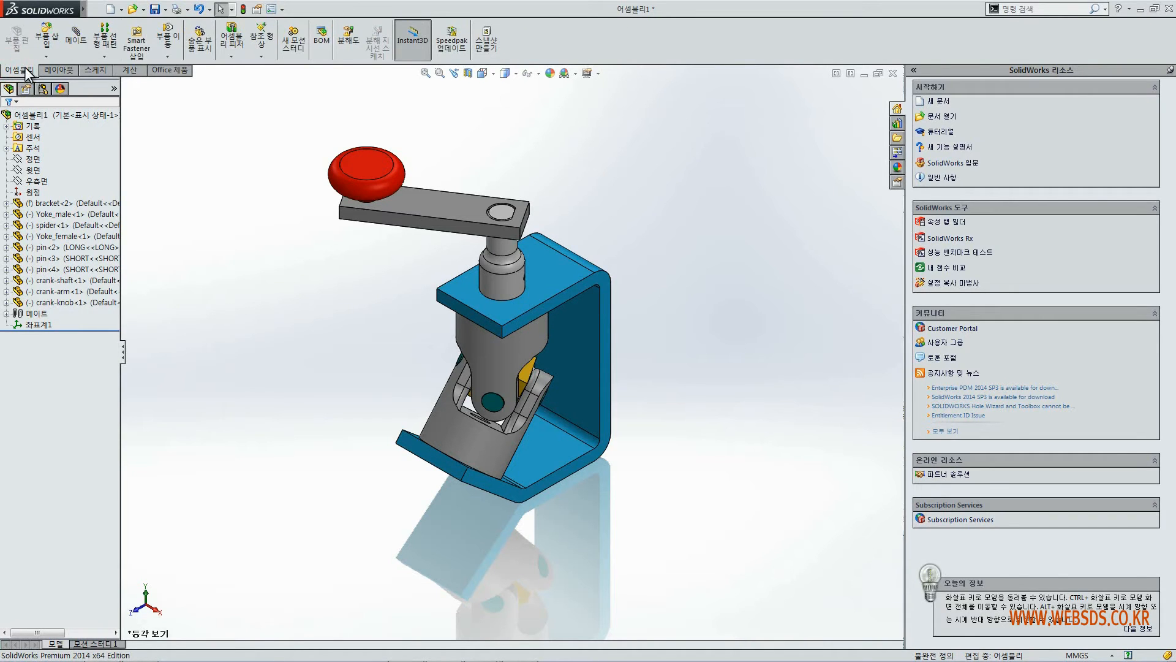
click(348, 46)
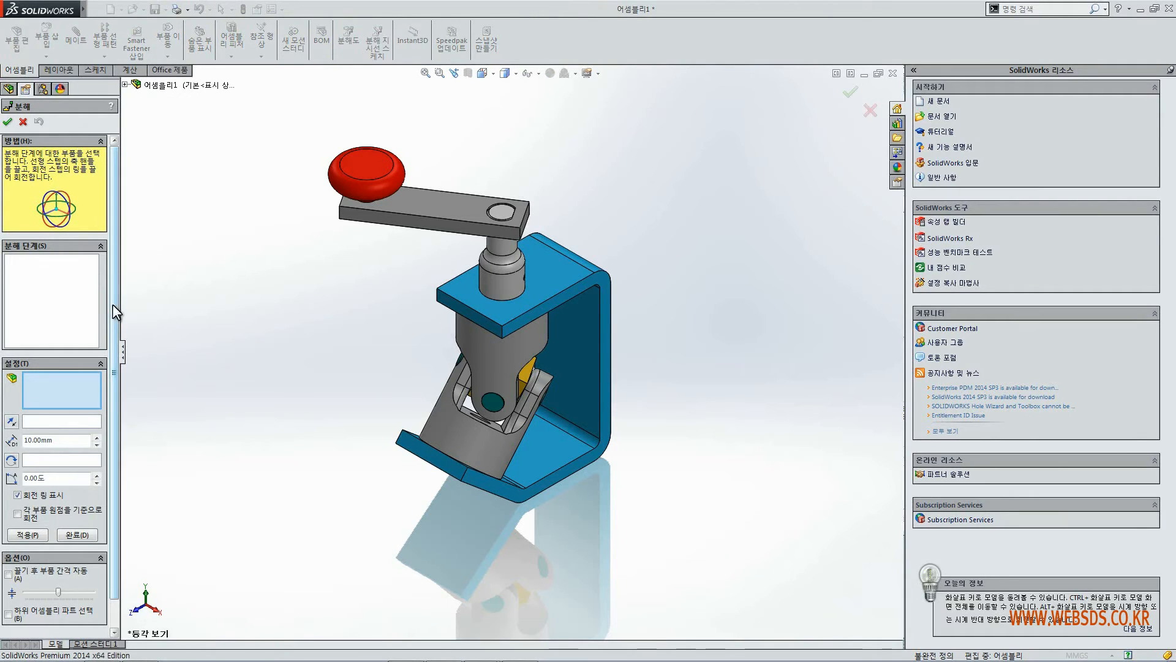
drag(112, 304, 121, 262)
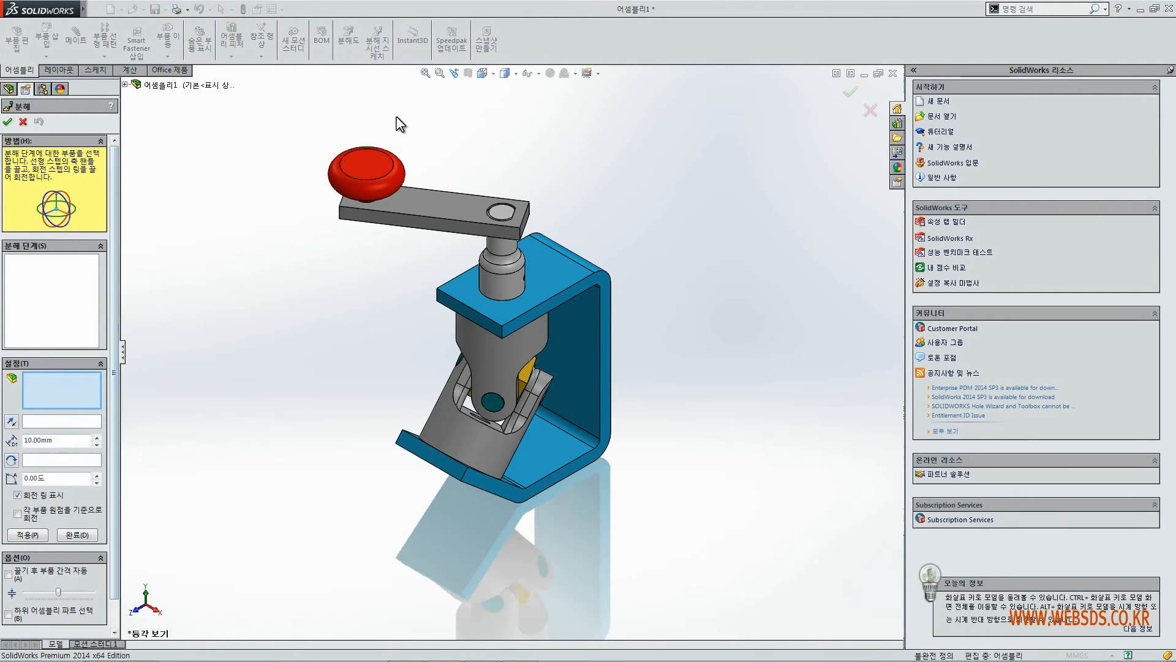
scroll(396, 116, up, 1)
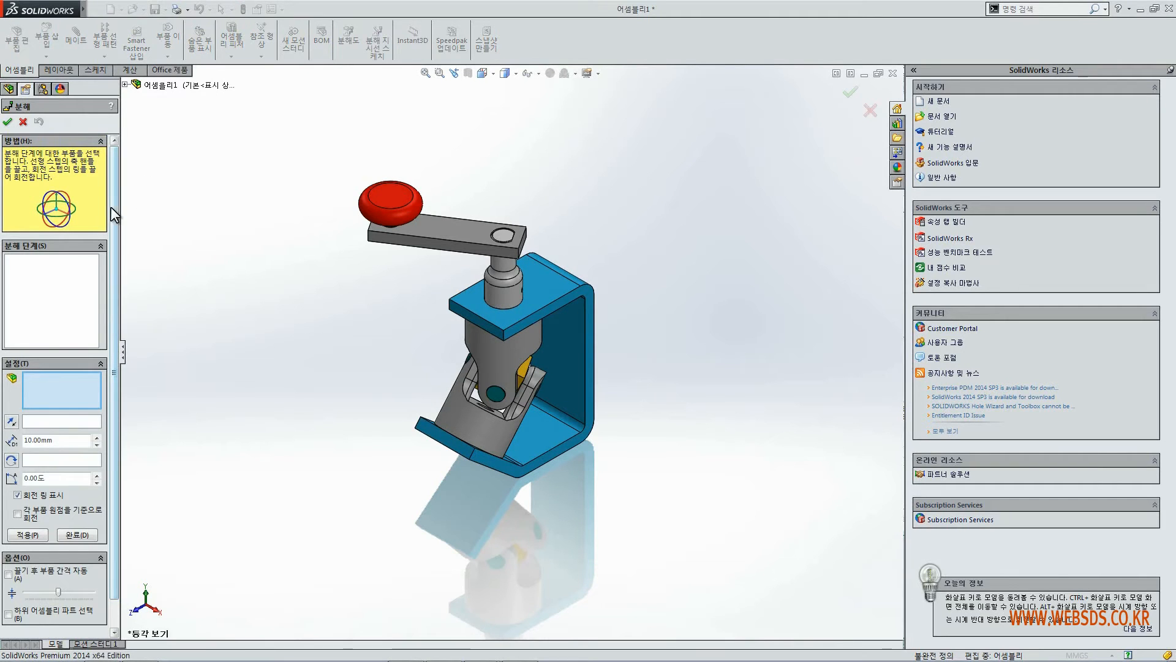
drag(114, 208, 113, 213)
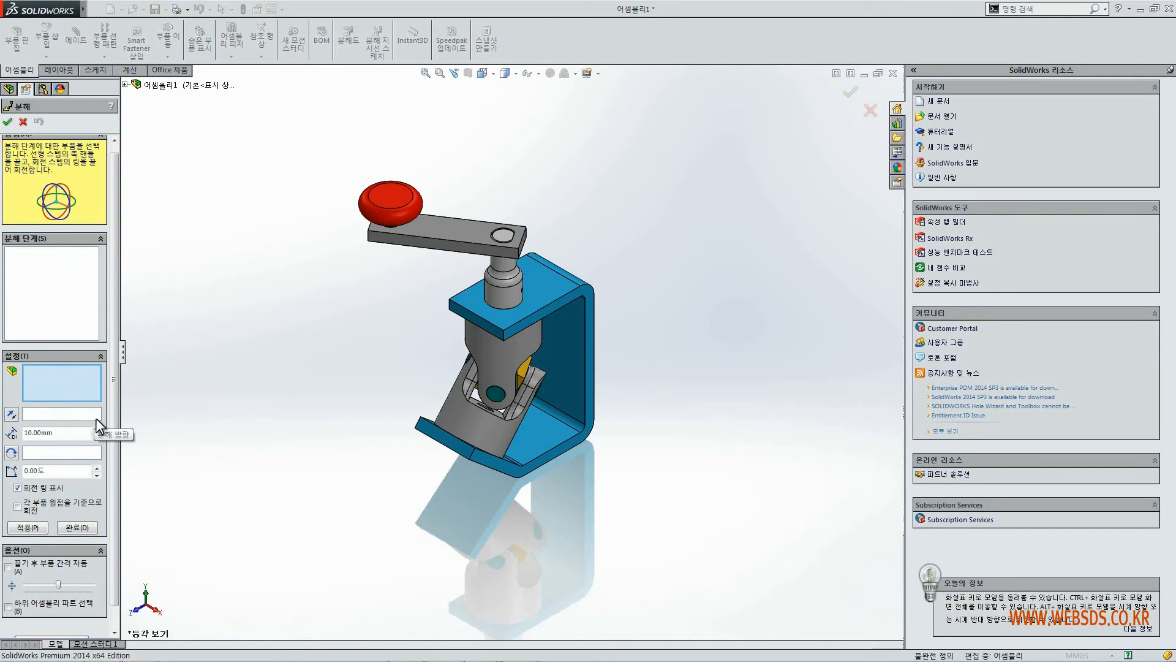
click(95, 418)
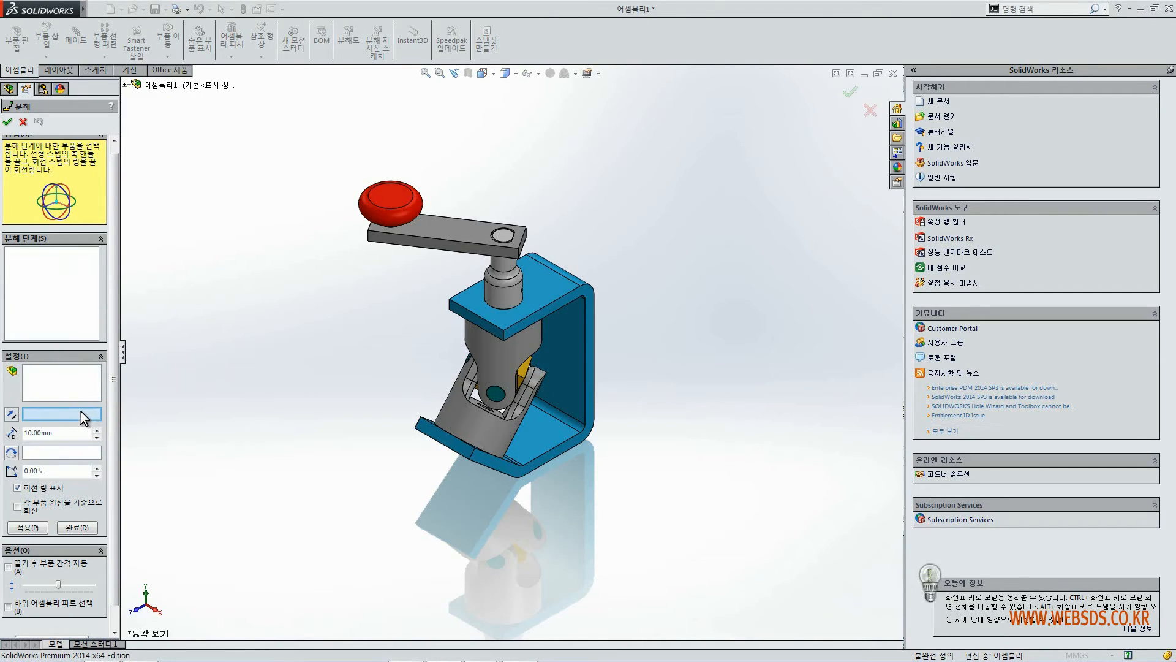
click(80, 432)
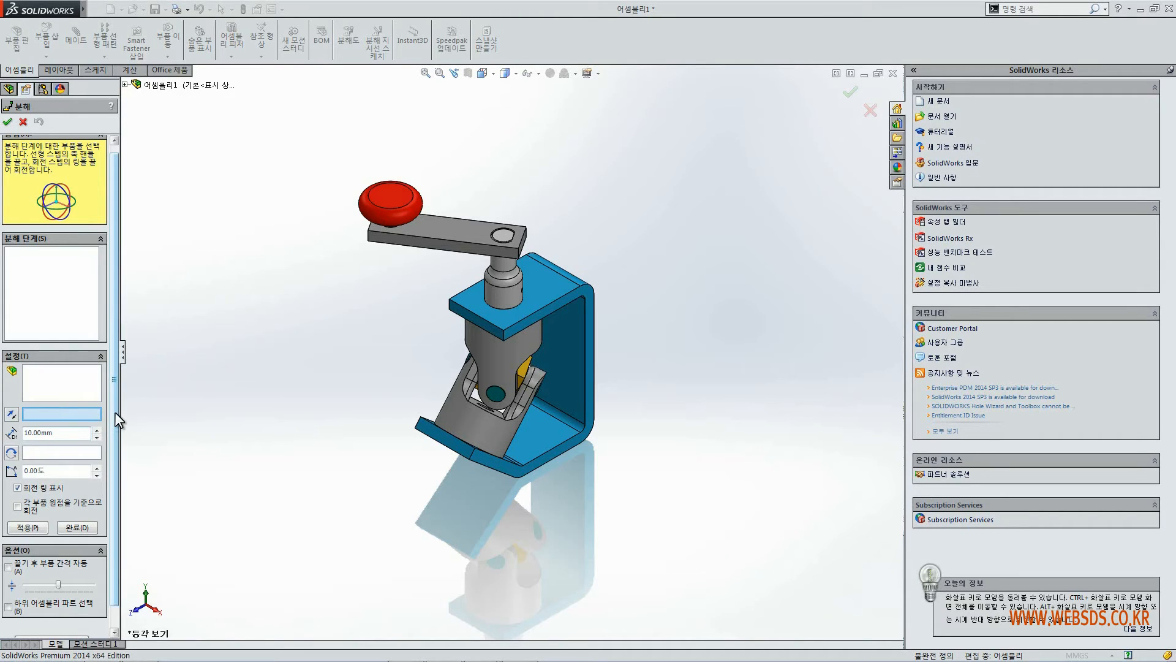
drag(116, 415, 113, 424)
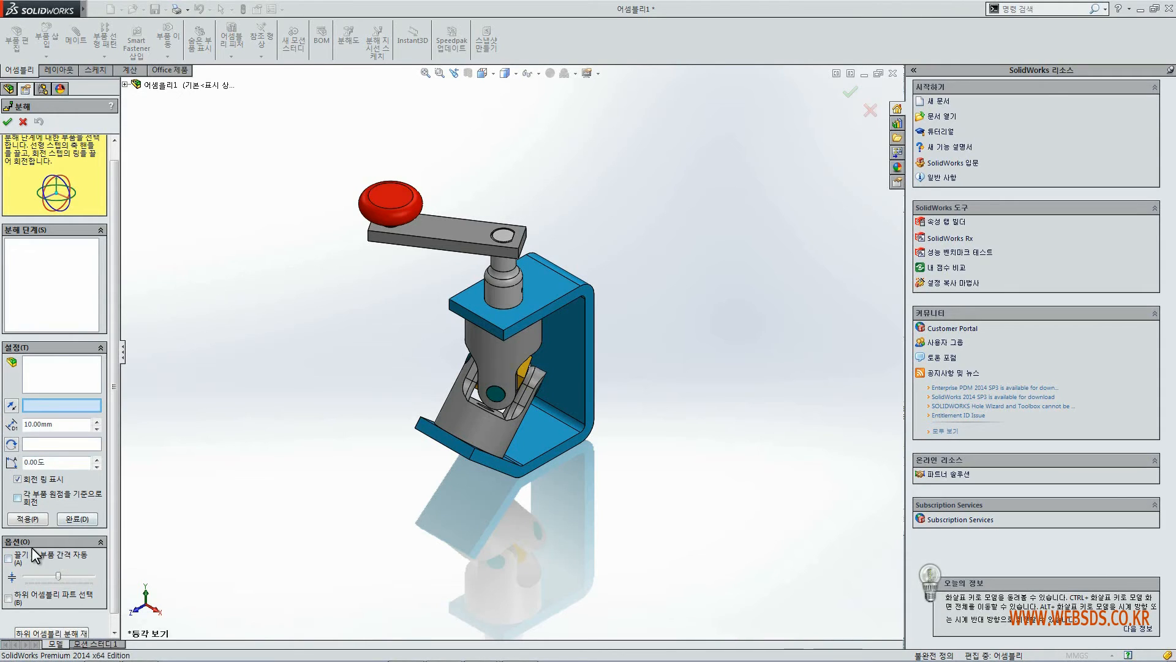
click(68, 272)
click(72, 372)
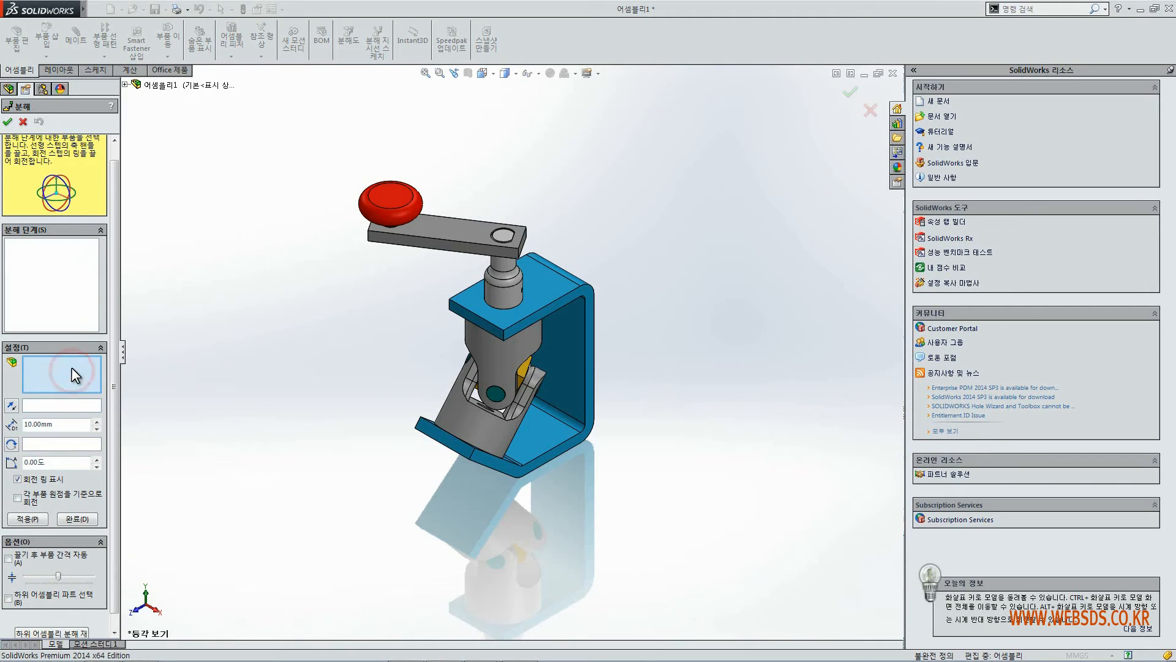
Enable automatic component spacing and explode crank-knob, crank-arm and crank-shaft upward as a spaced chain, by about 53 mm
middle_drag(375, 301, 375, 265)
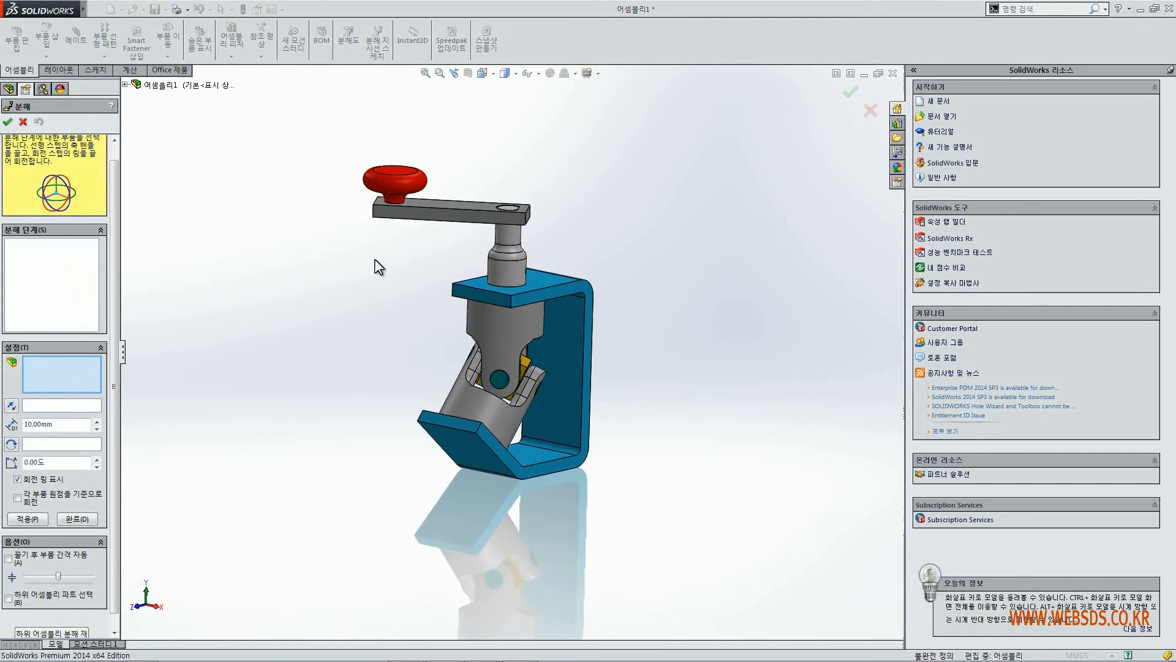
click(8, 558)
click(239, 325)
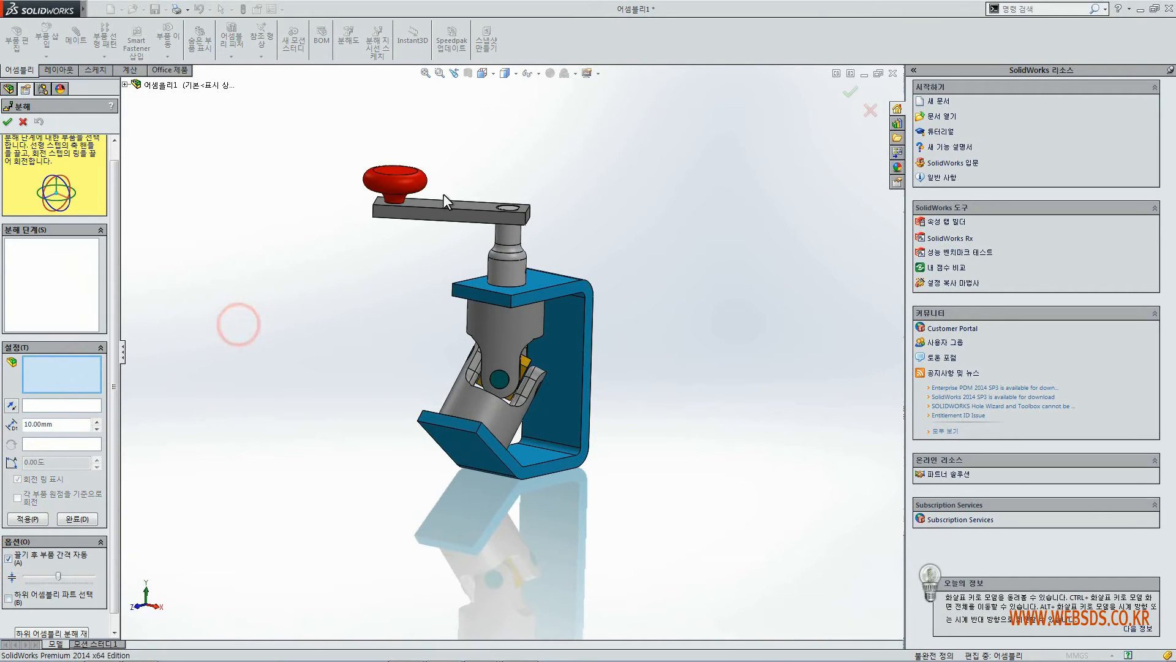
click(405, 183)
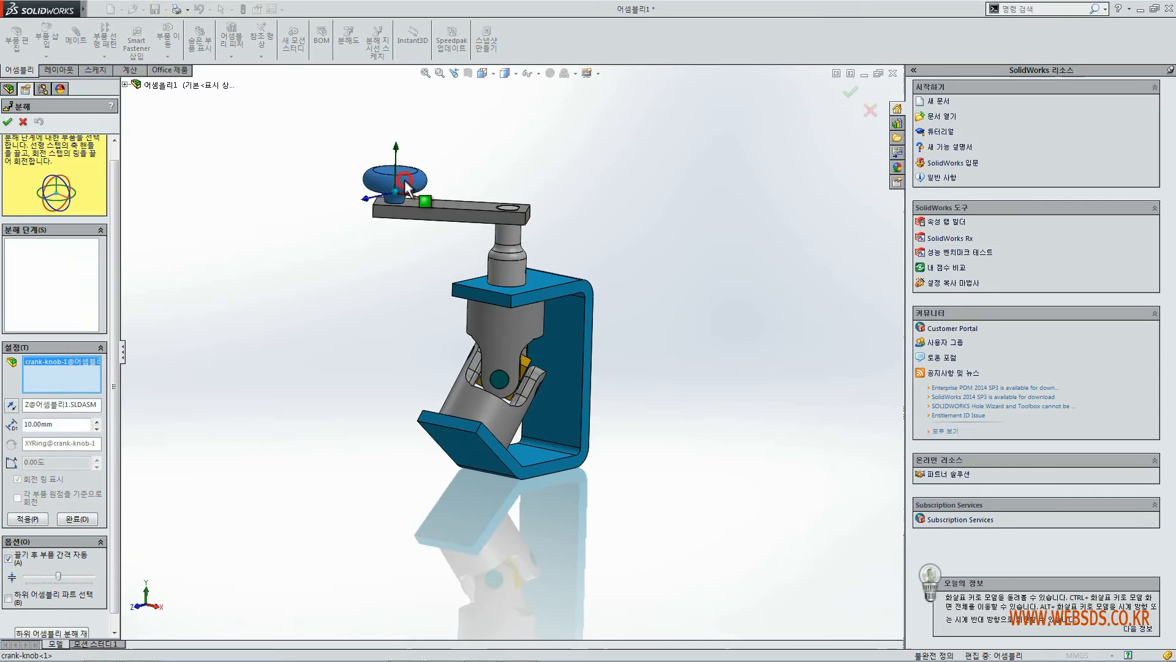
click(418, 211)
click(509, 253)
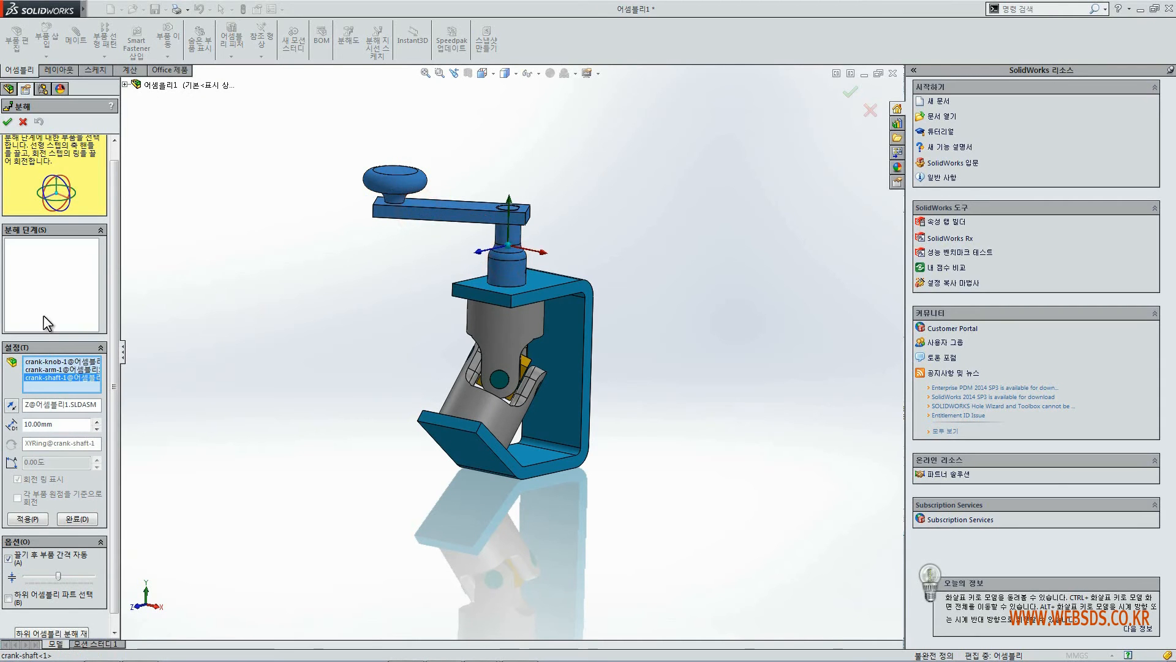
click(61, 362)
click(61, 376)
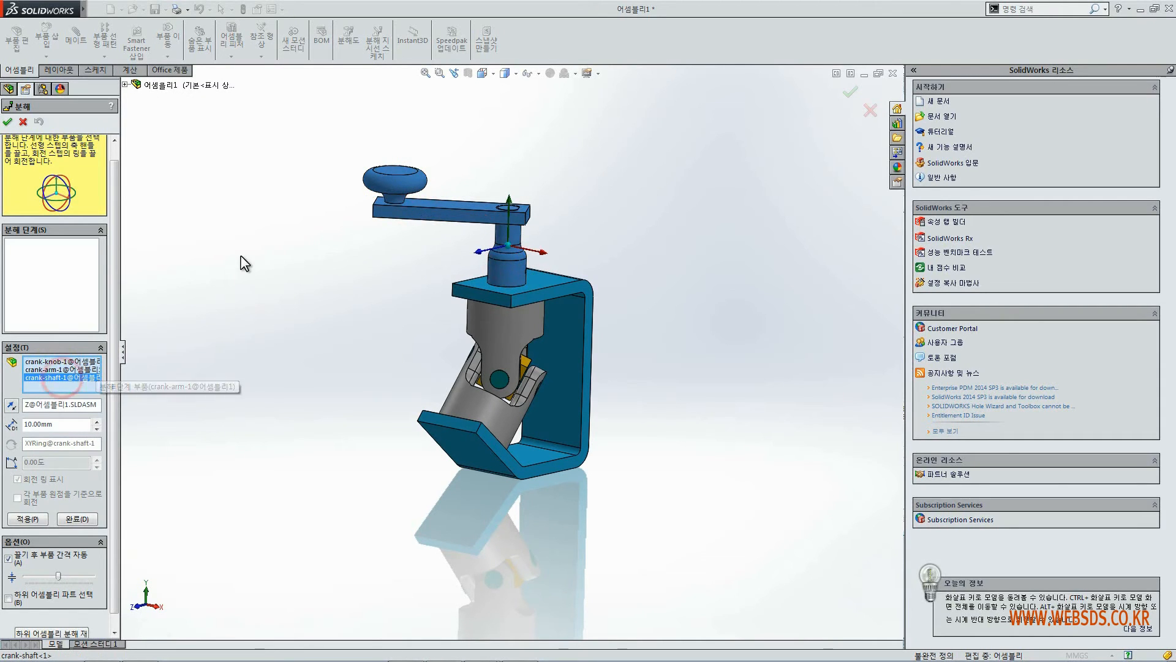
scroll(478, 149, up, 3)
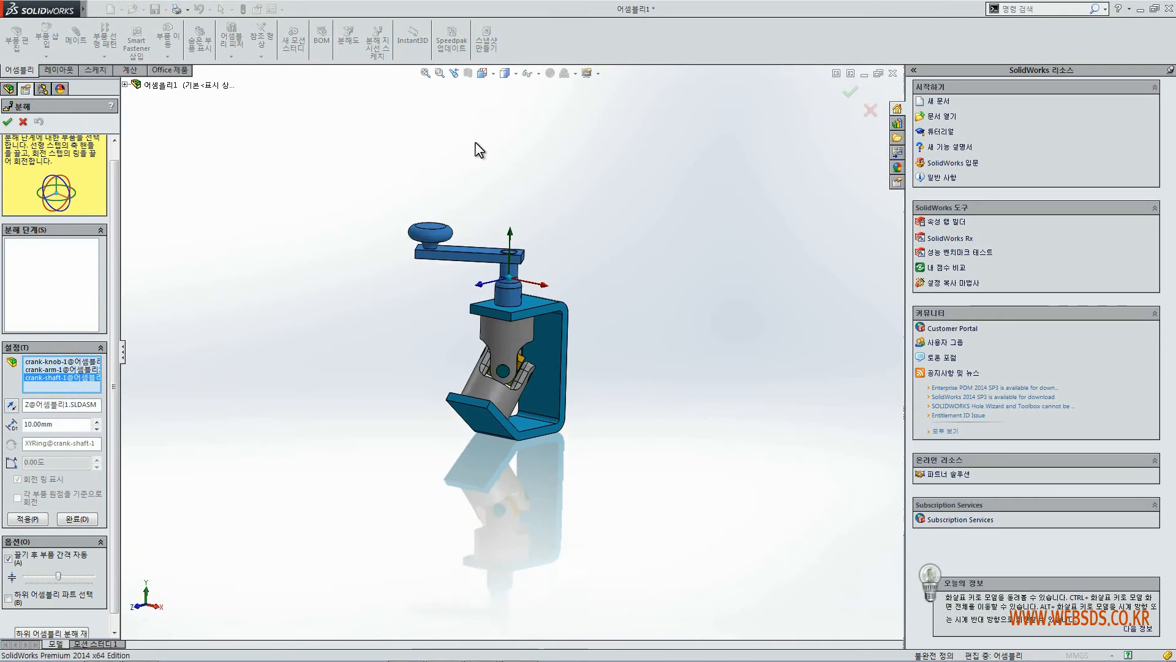
scroll(499, 208, down, 2)
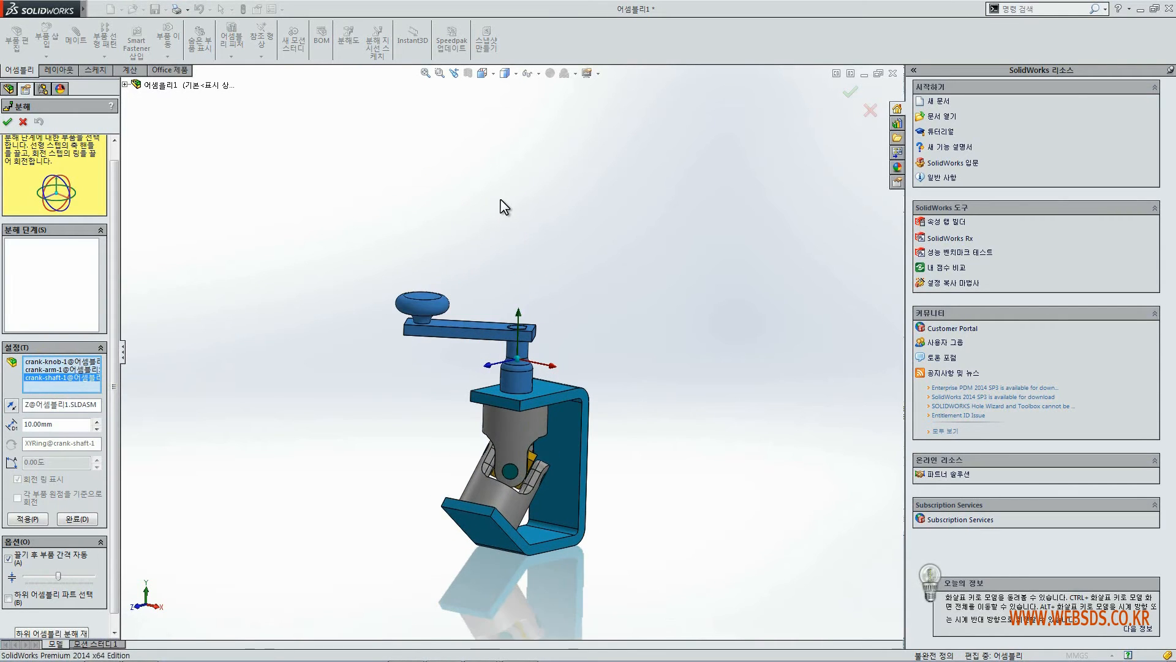
middle_drag(499, 210, 504, 265)
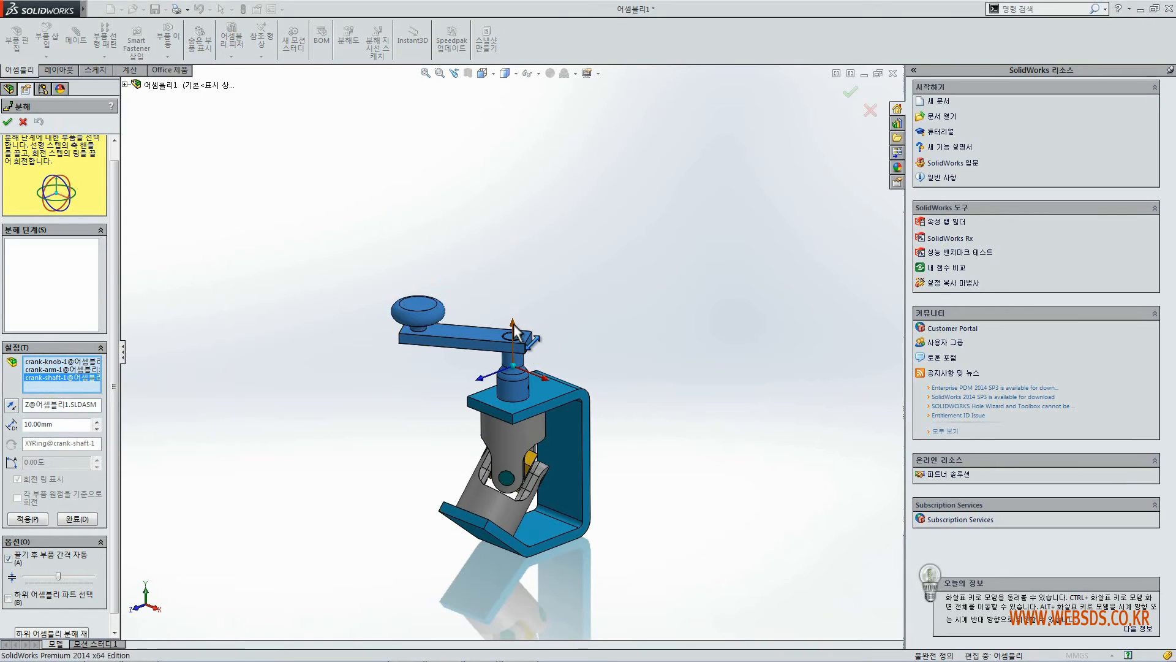
drag(514, 330, 530, 241)
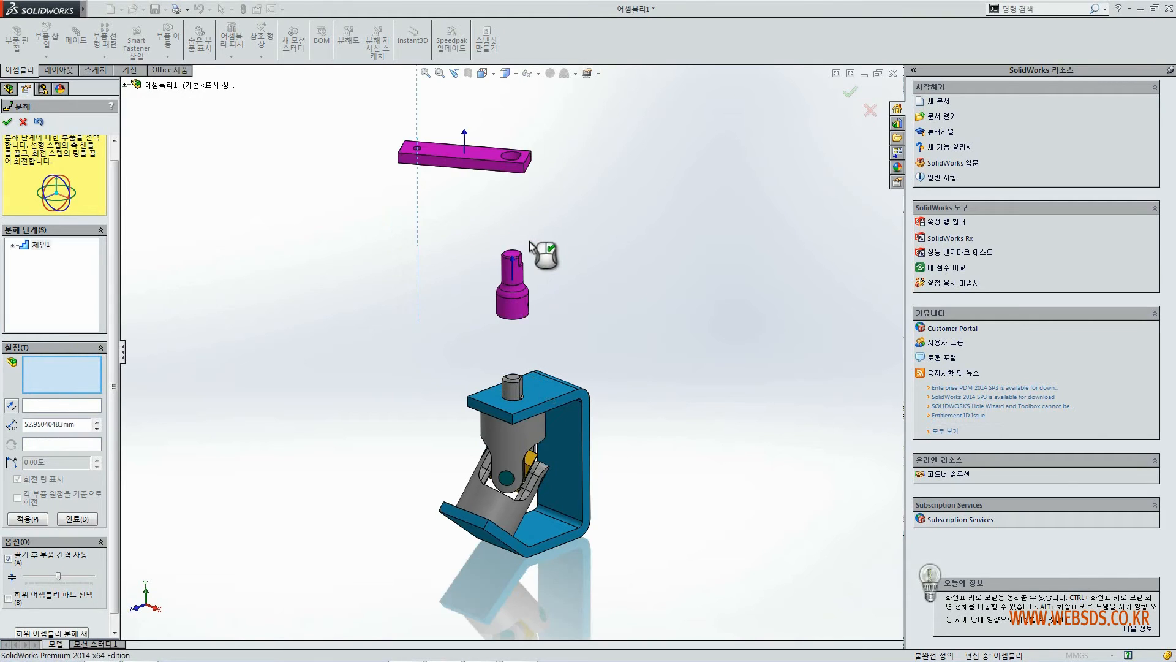
Turn off automatic component spacing and cancel the exploded view of the crank parts
scroll(536, 133, up, 3)
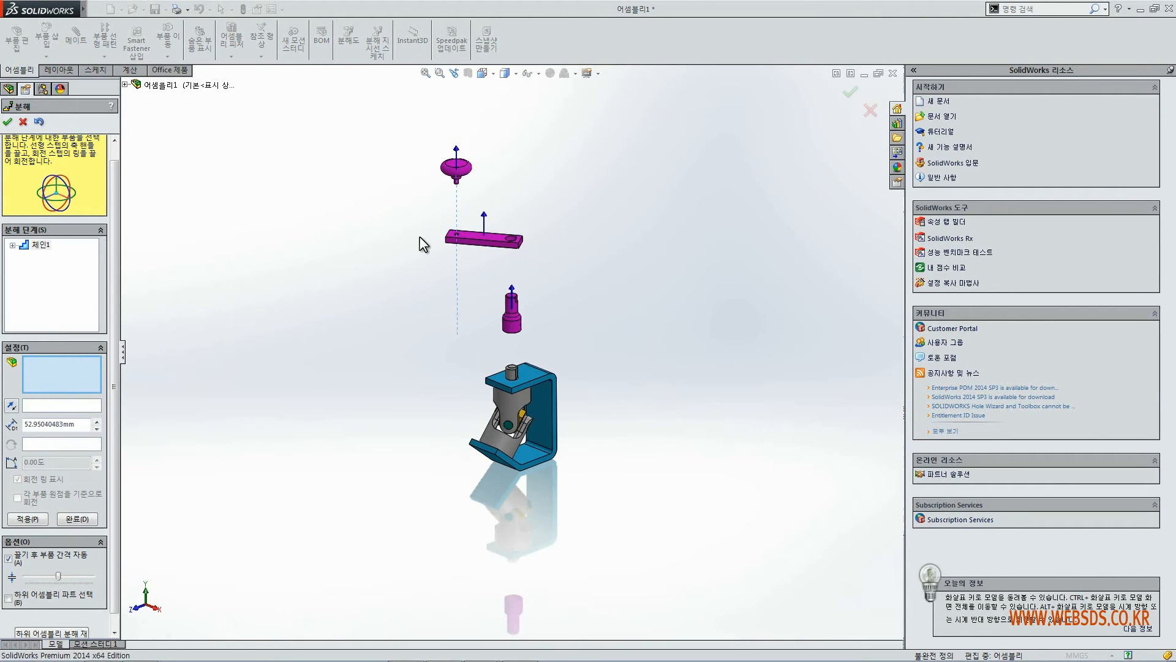
scroll(456, 265, down, 3)
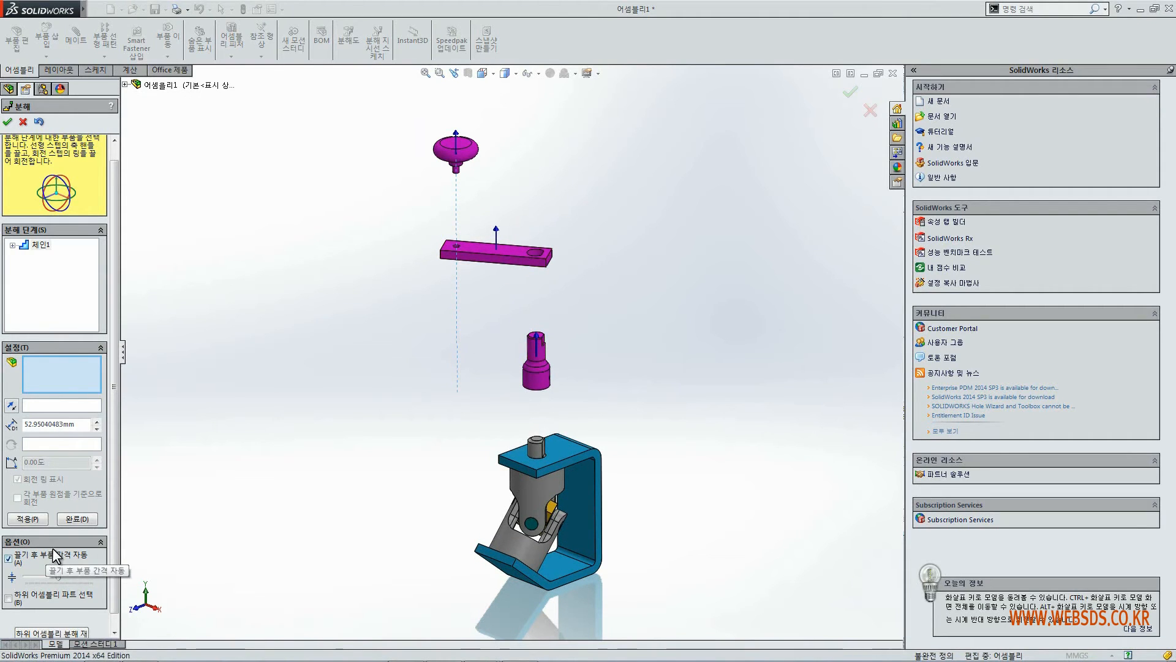
mouse_move(370, 168)
middle_down()
mouse_move(344, 263)
mouse_move(386, 173)
mouse_move(367, 162)
mouse_move(379, 161)
middle_up()
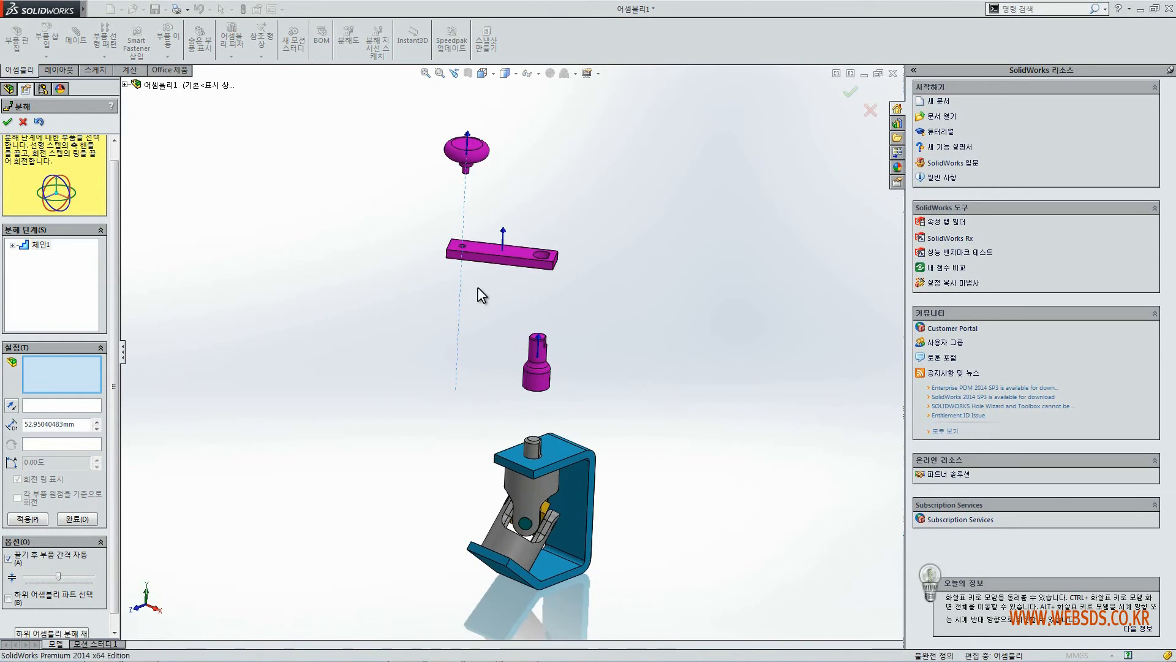
middle_drag(522, 198, 539, 232)
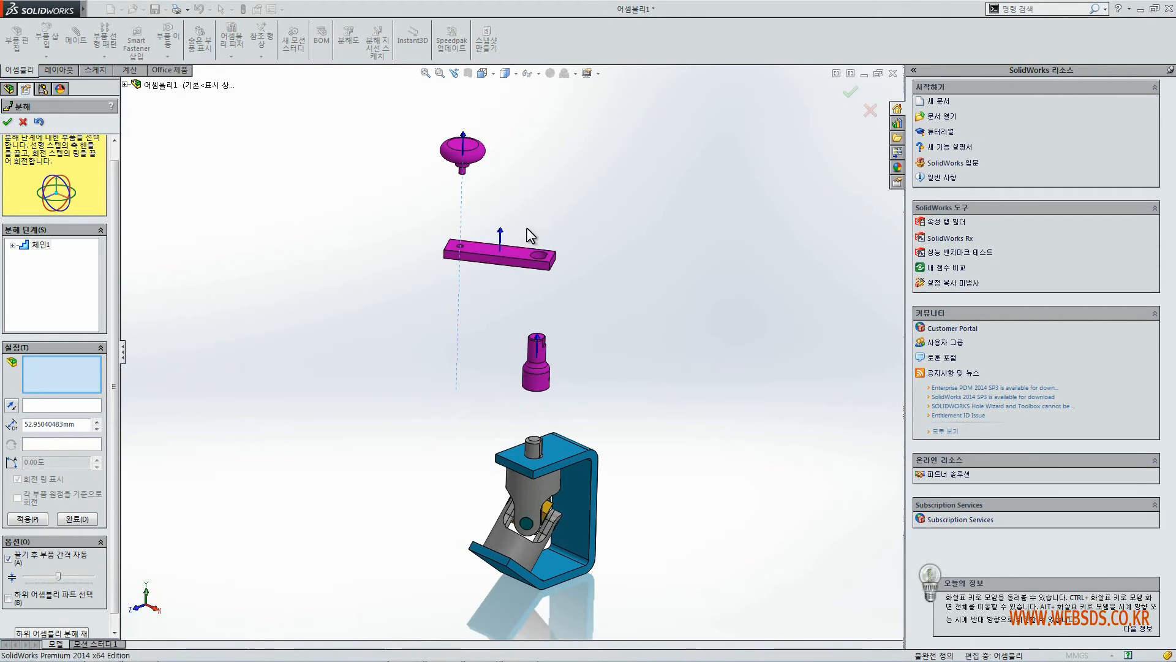
click(9, 558)
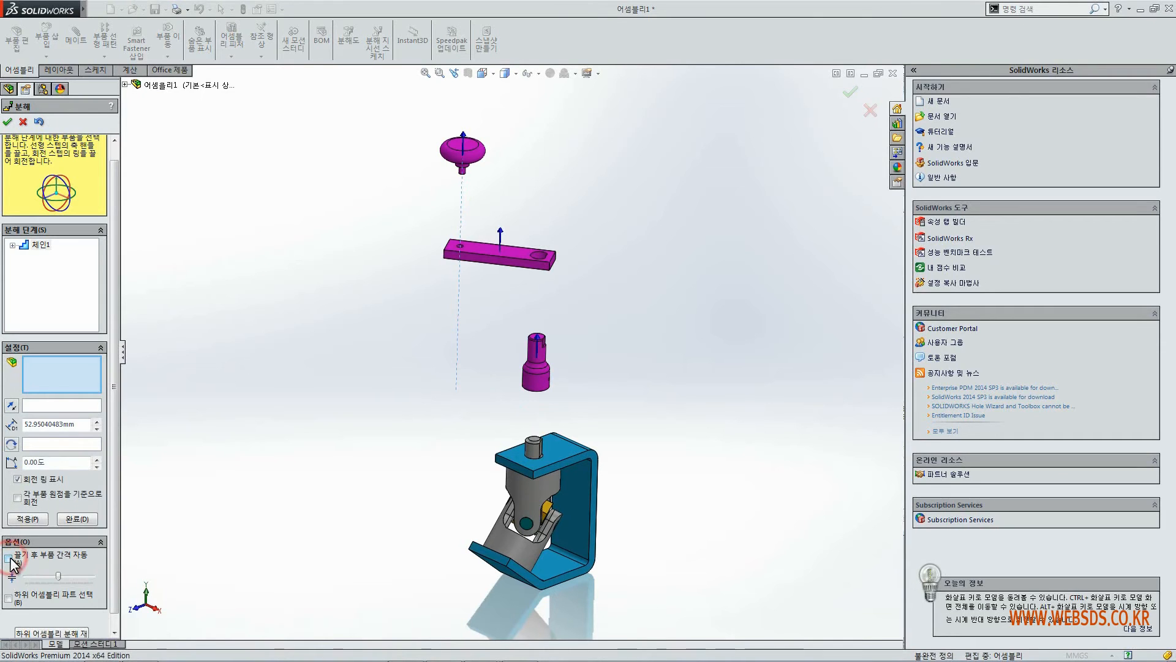
click(78, 271)
click(325, 250)
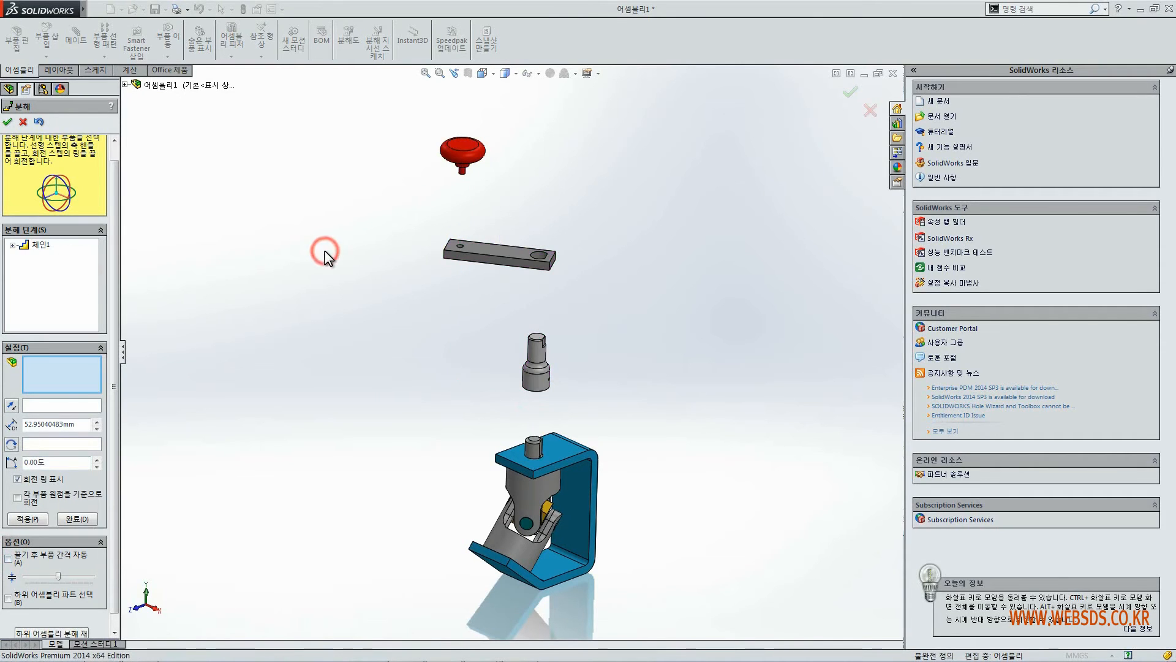
click(23, 122)
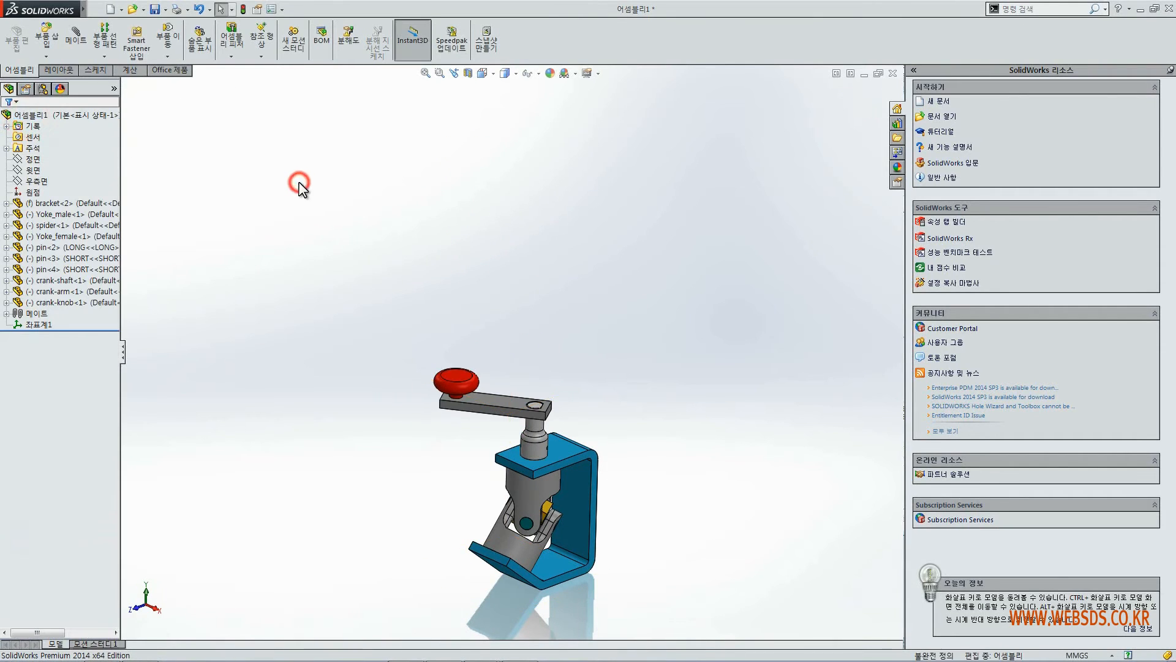
Start a new exploded view and move crank-knob, crank-arm and crank-shaft together straight up by about 106 mm
click(341, 36)
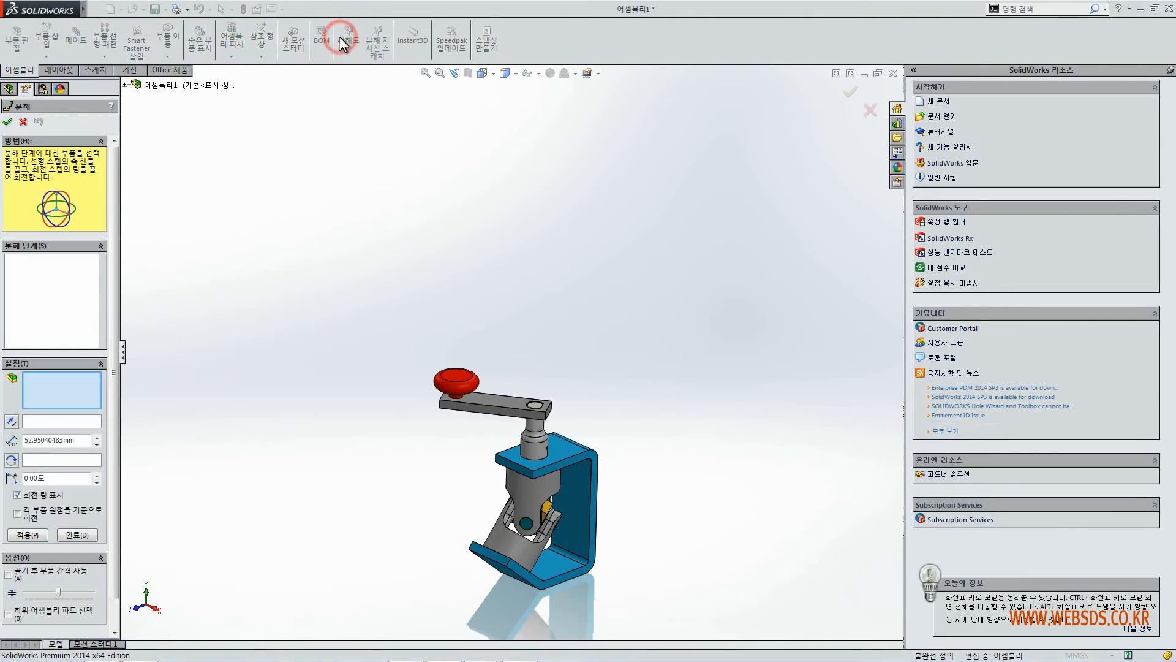
click(458, 384)
click(530, 409)
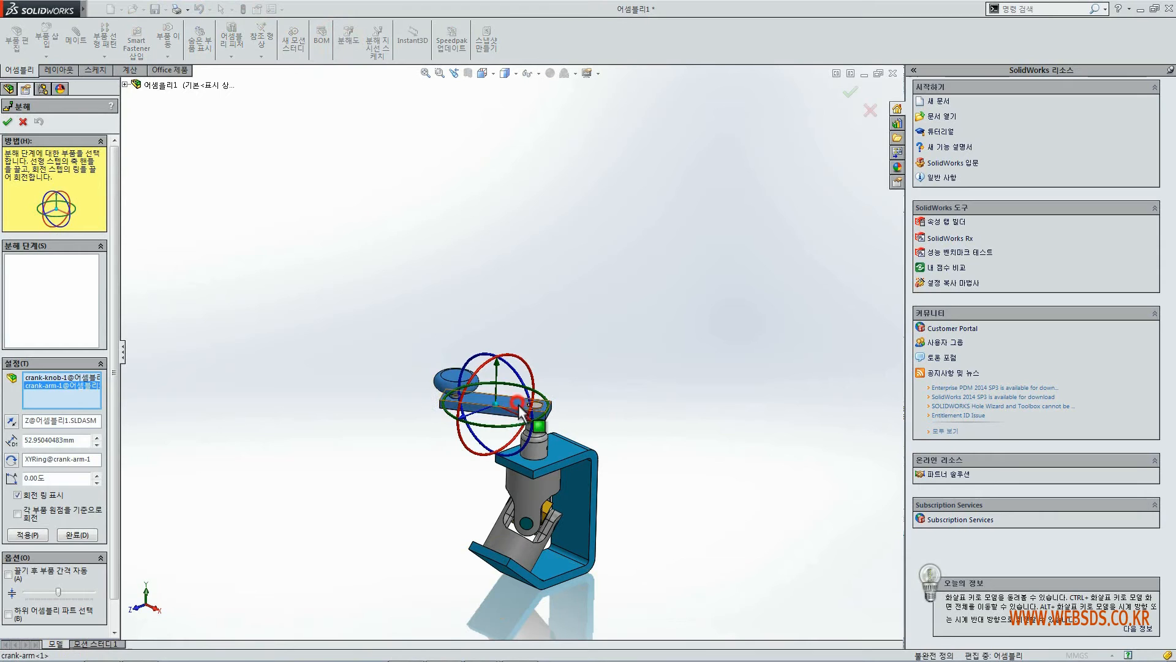
click(539, 453)
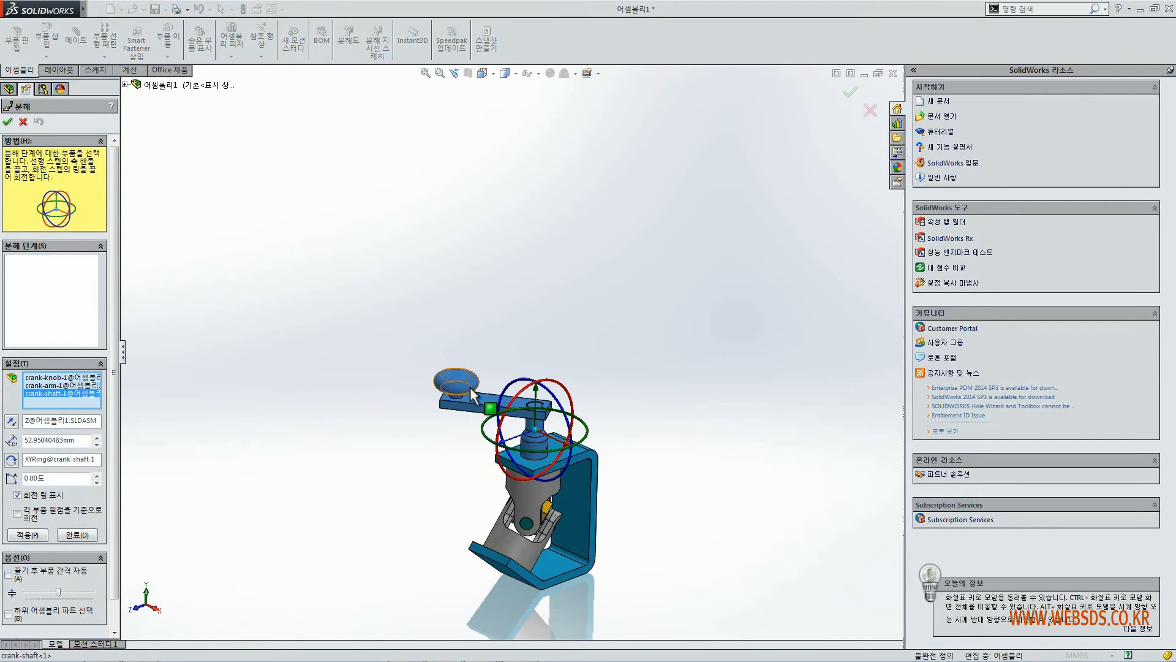
drag(537, 385, 536, 245)
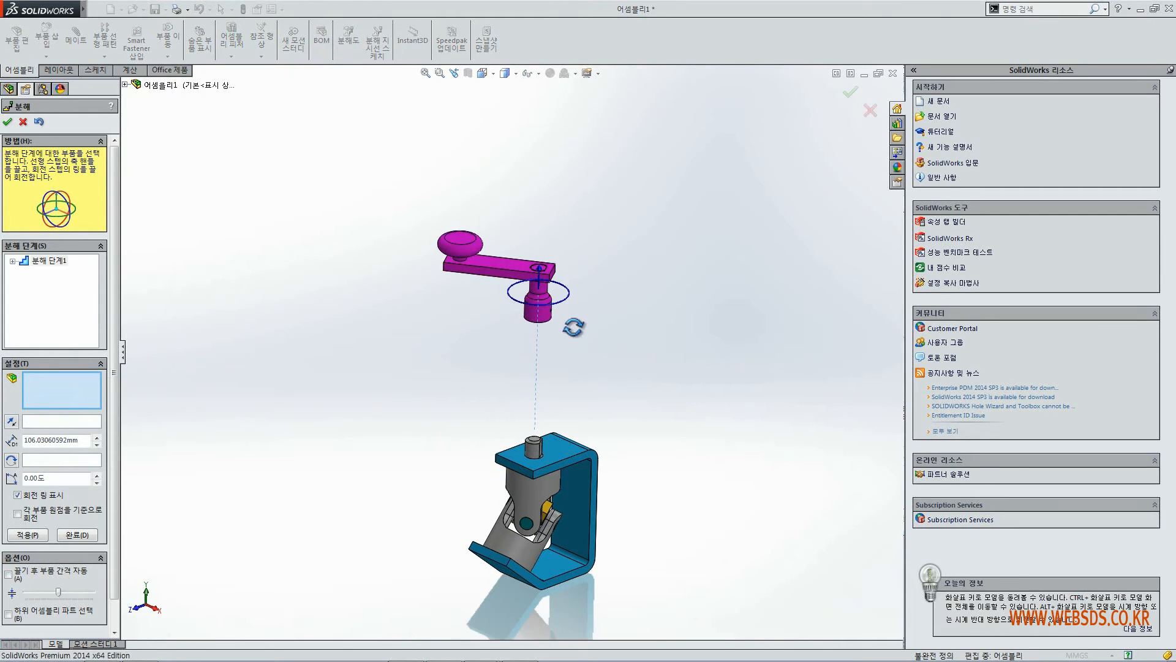
middle_drag(574, 327, 560, 315)
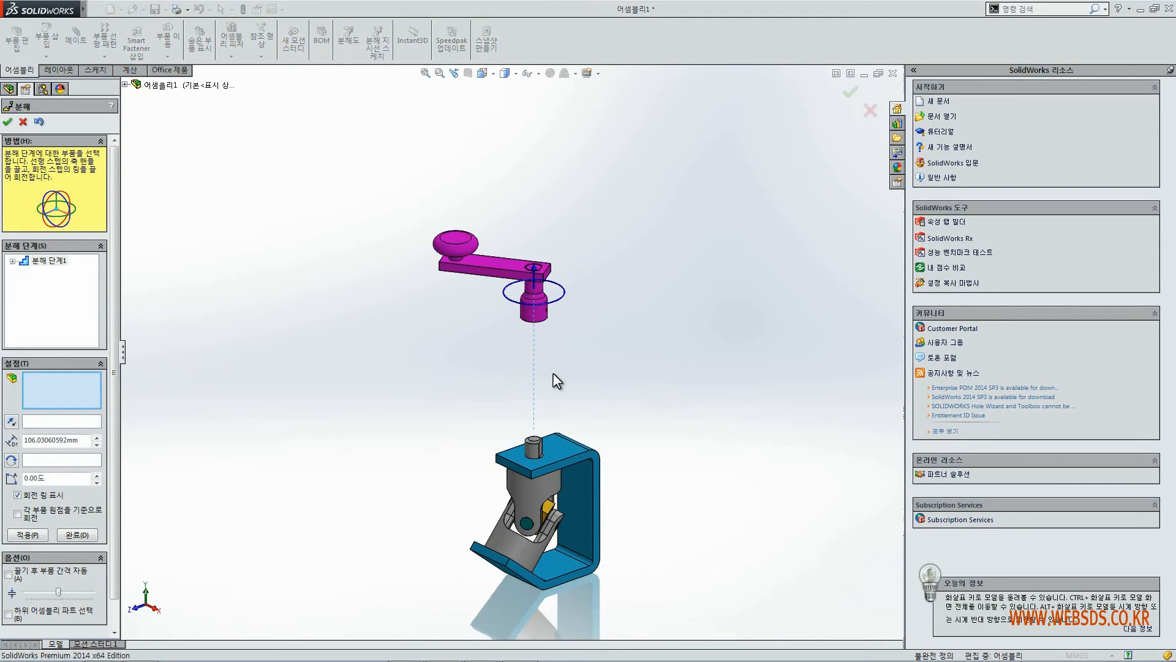
scroll(528, 478, down, 2)
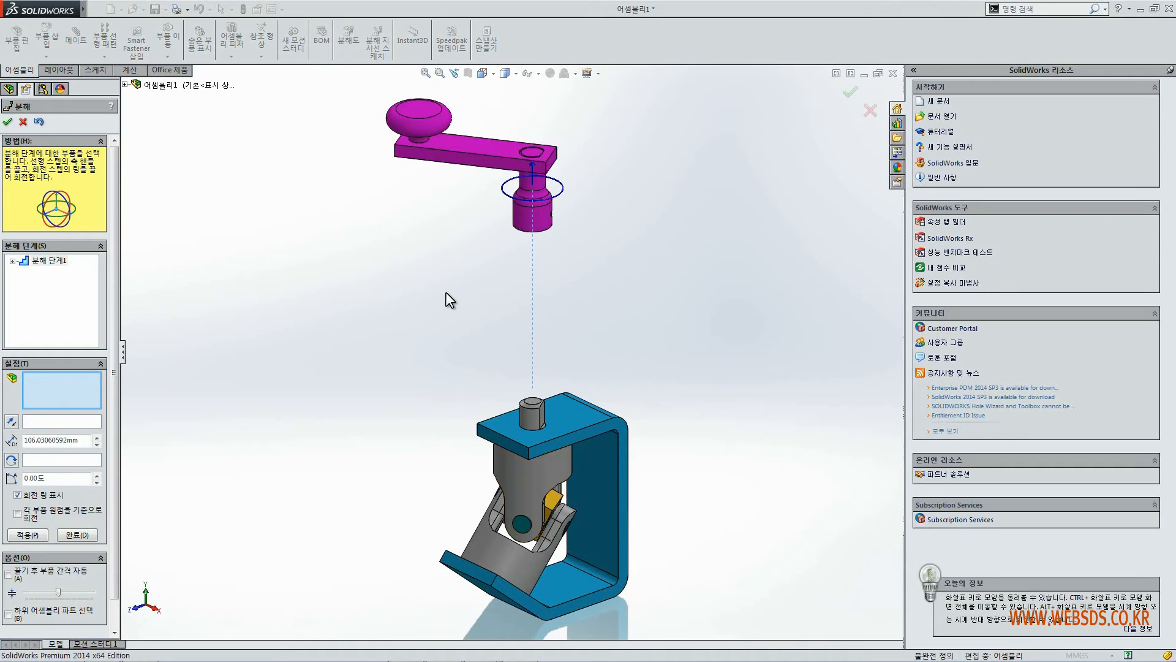
scroll(446, 291, up, 1)
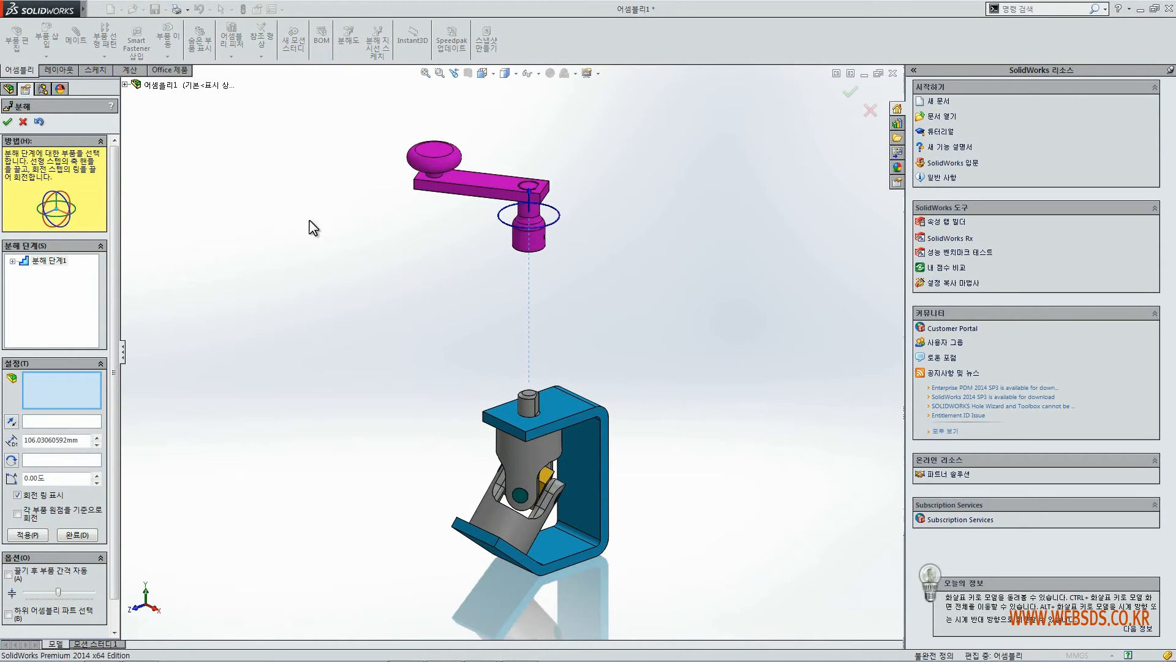
Edit the crank parts' explode step, set its distance to 100 mm and complete it
click(43, 260)
right_click(46, 262)
click(72, 281)
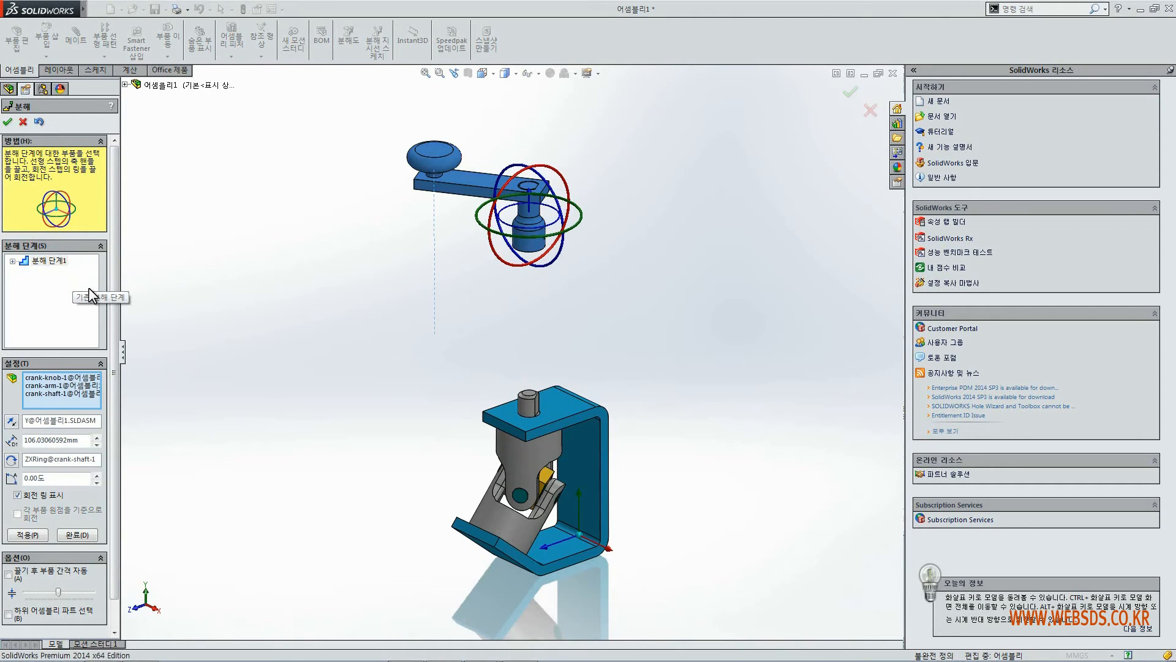
click(82, 440)
double_click(82, 440)
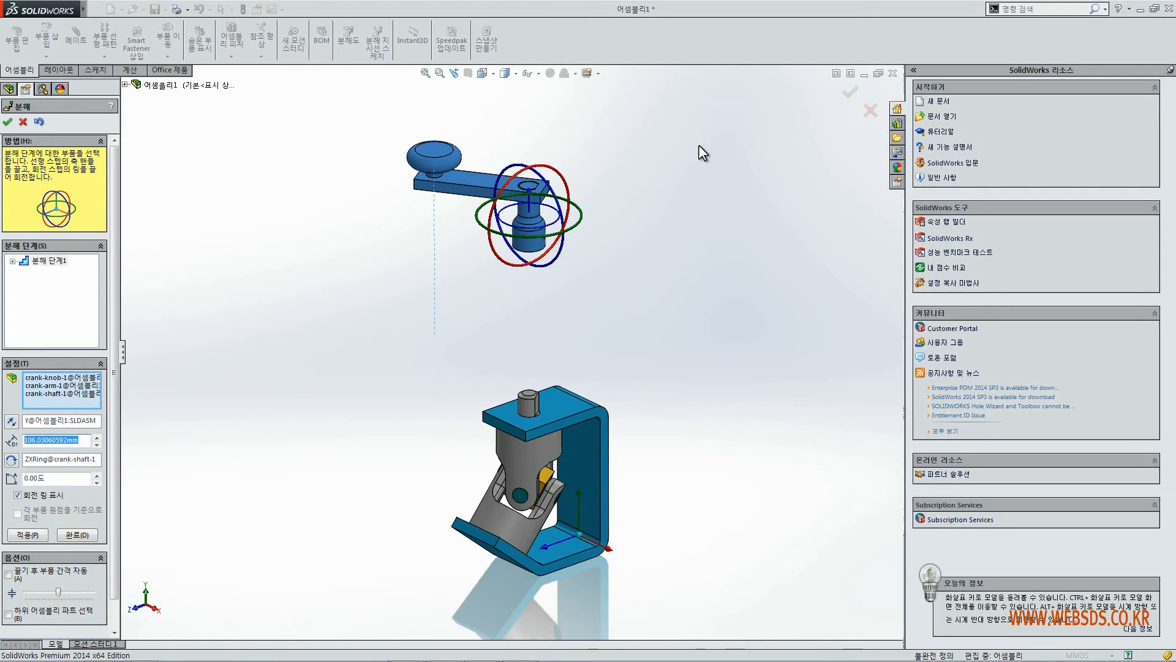
text(100)
scroll(725, 110, down, 2)
scroll(725, 110, up, 2)
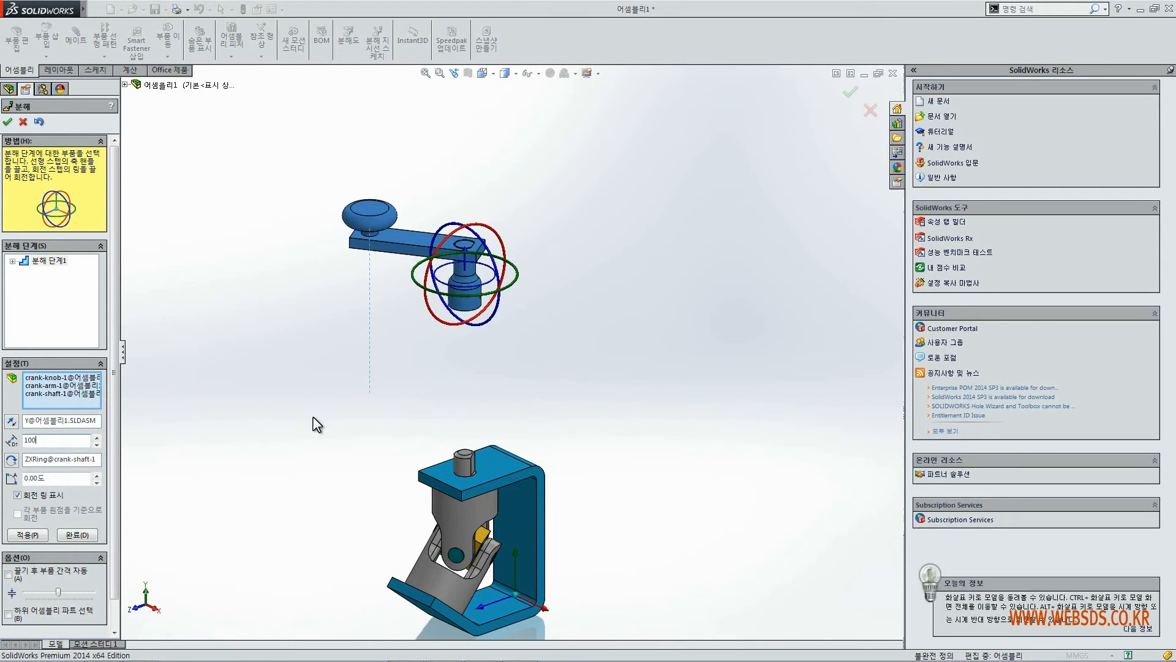
scroll(341, 443, up, 1)
scroll(346, 450, down, 1)
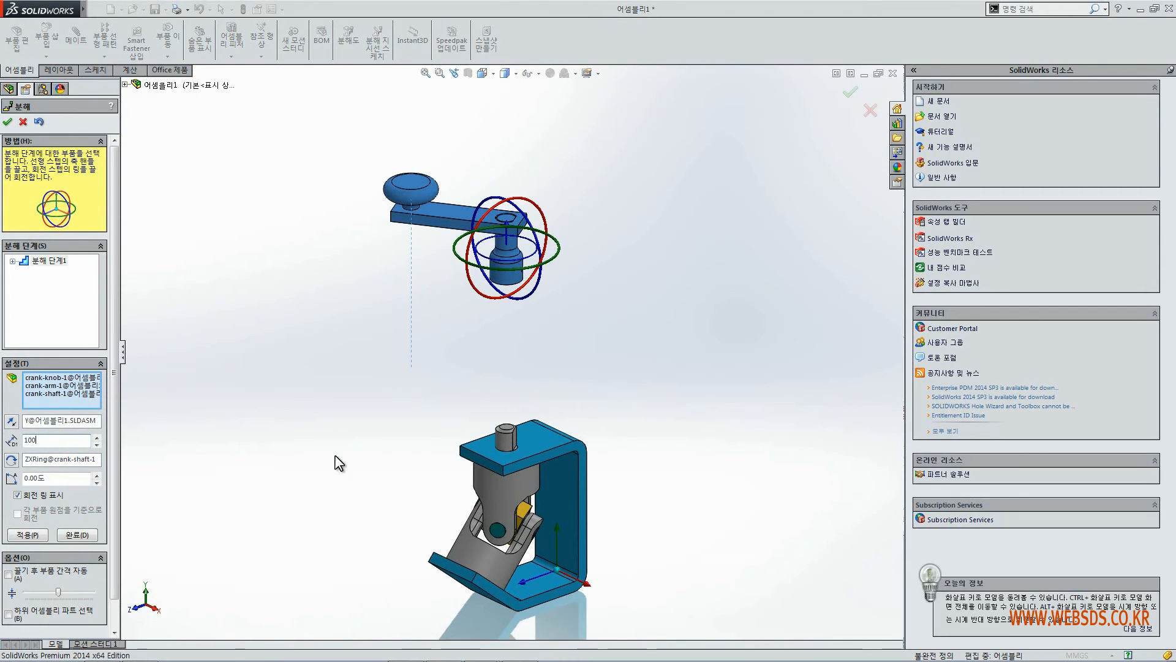
click(23, 534)
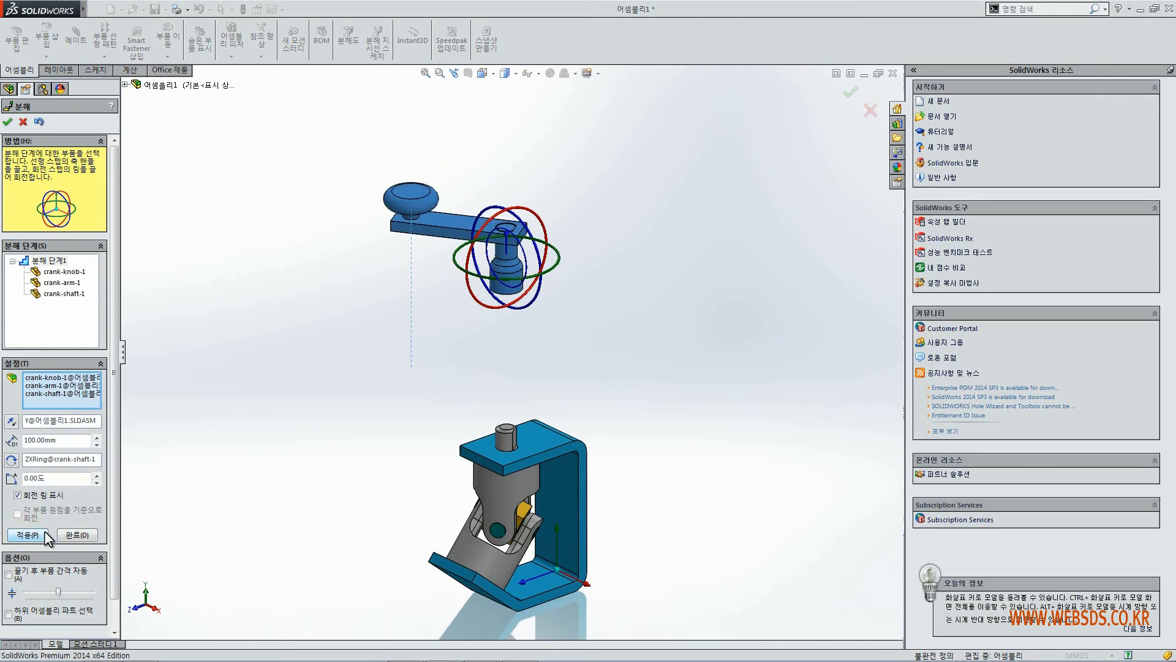
click(76, 534)
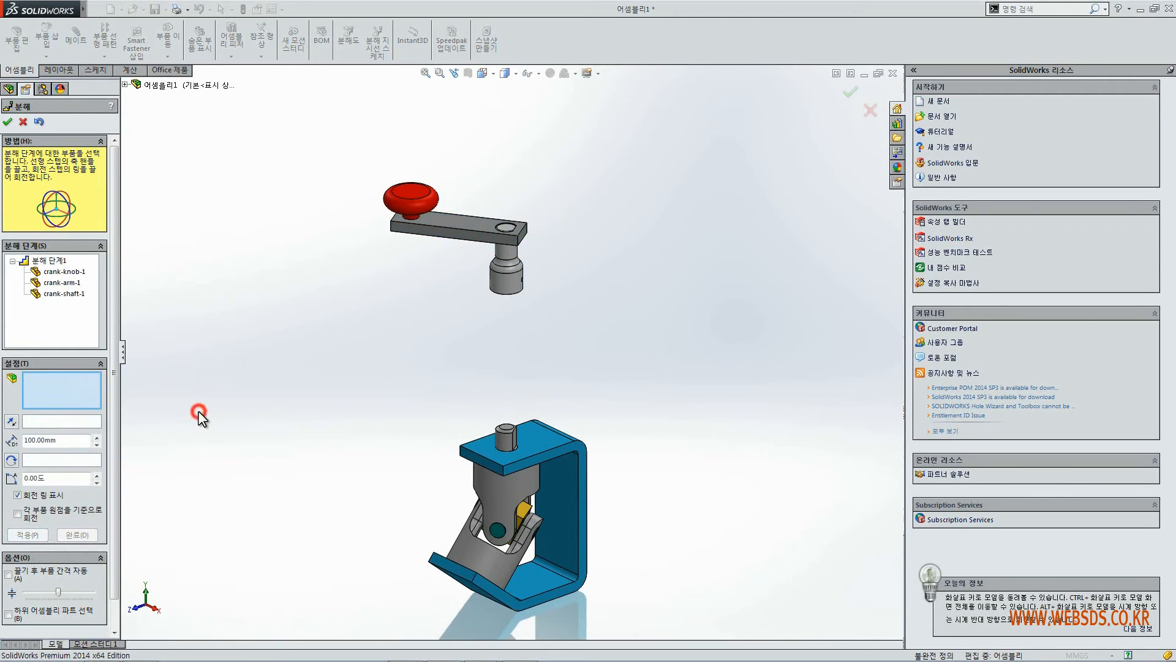
Add an explode step that moves Yoke_male upward along Y by 50 mm, out of the bracket
middle_drag(381, 425, 443, 535)
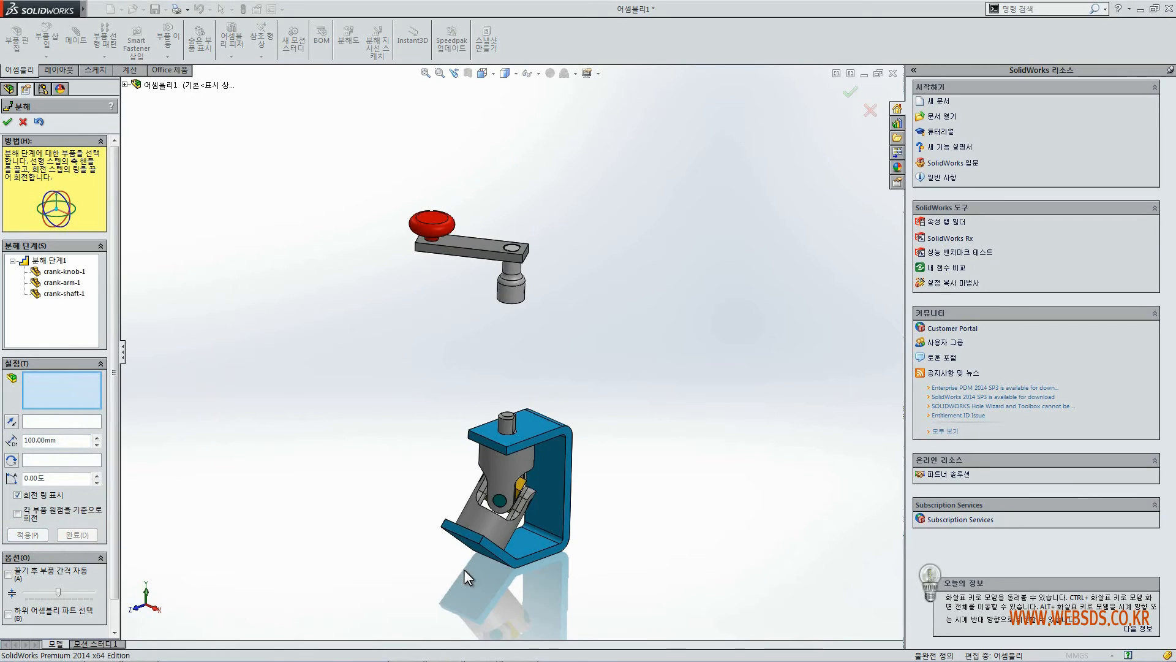
scroll(465, 568, down, 2)
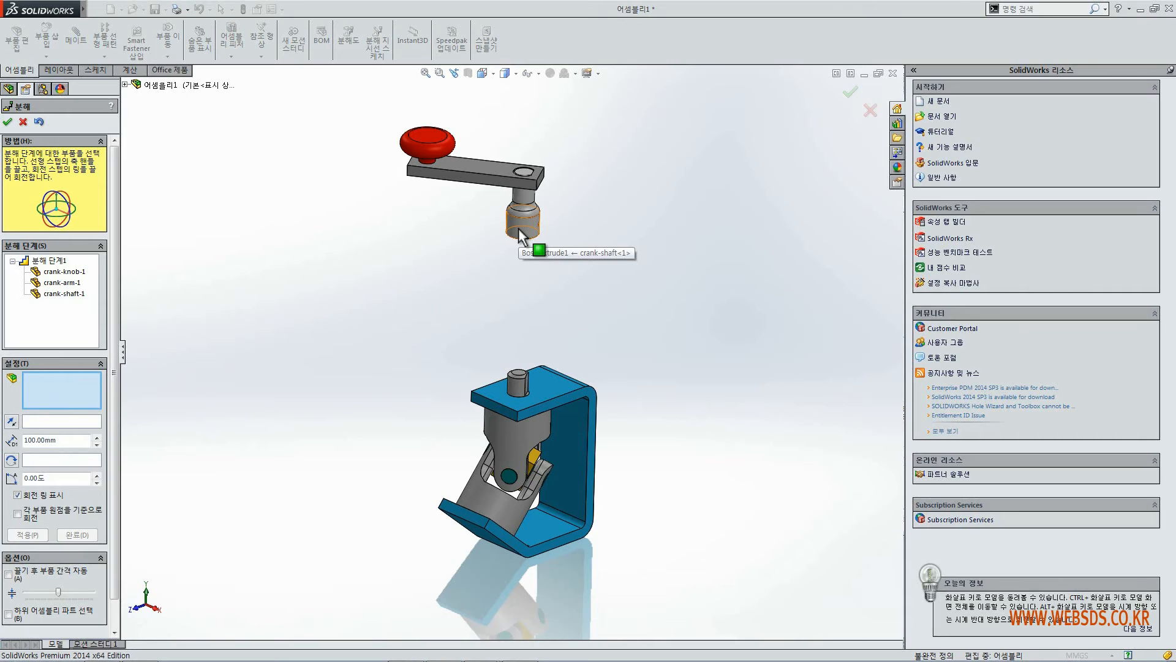
click(12, 261)
click(322, 228)
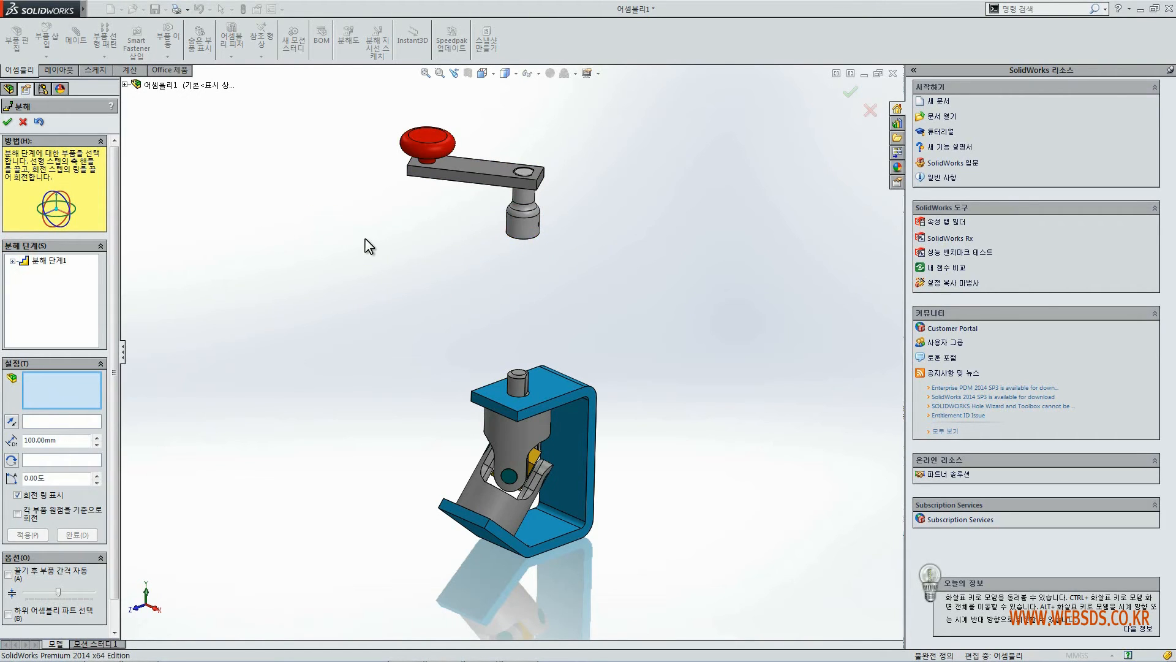
key(ctrl+7)
click(555, 404)
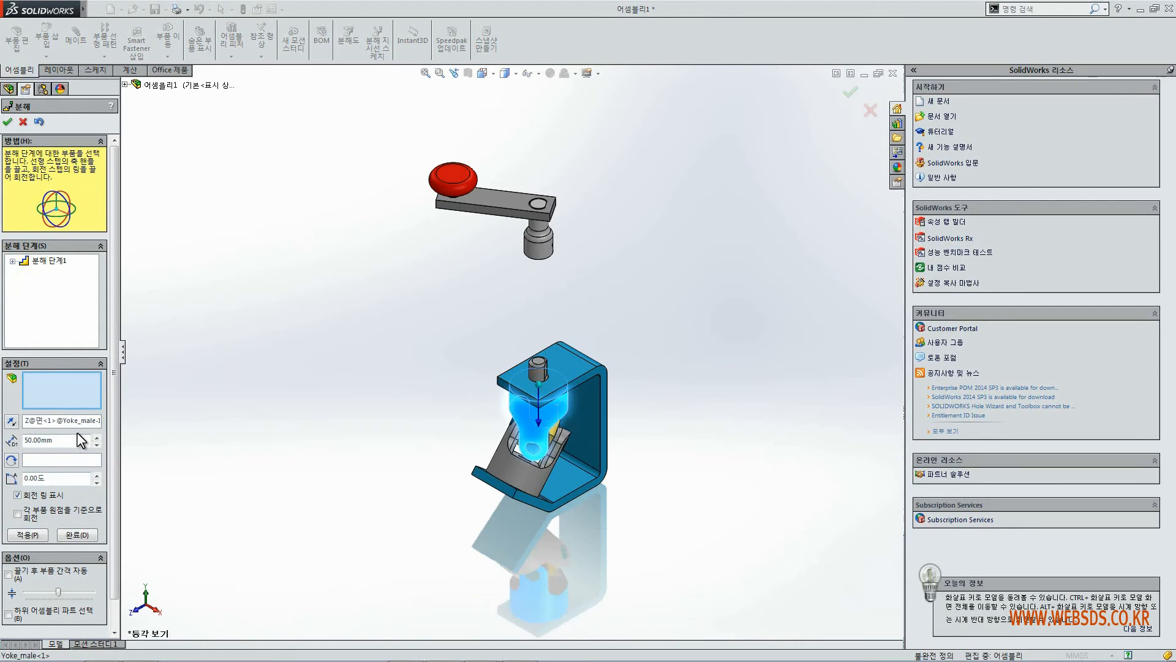
click(27, 534)
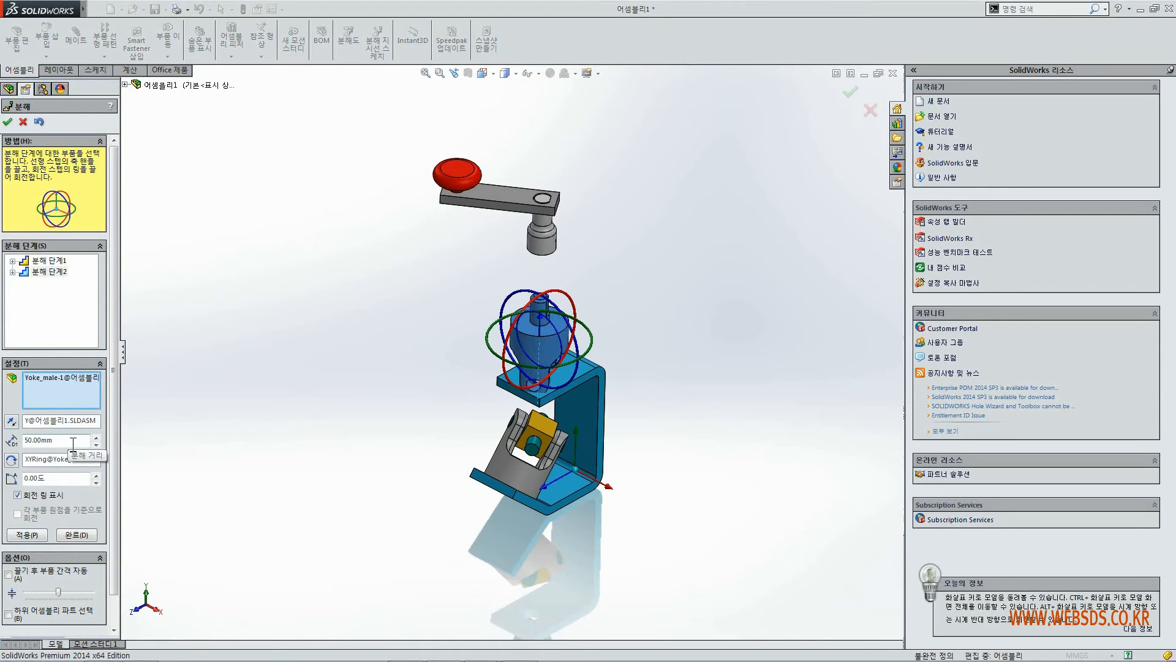
Set the Yoke_male explode distance to 70 mm and complete the step
drag(73, 444, 3, 439)
text(70)
click(27, 535)
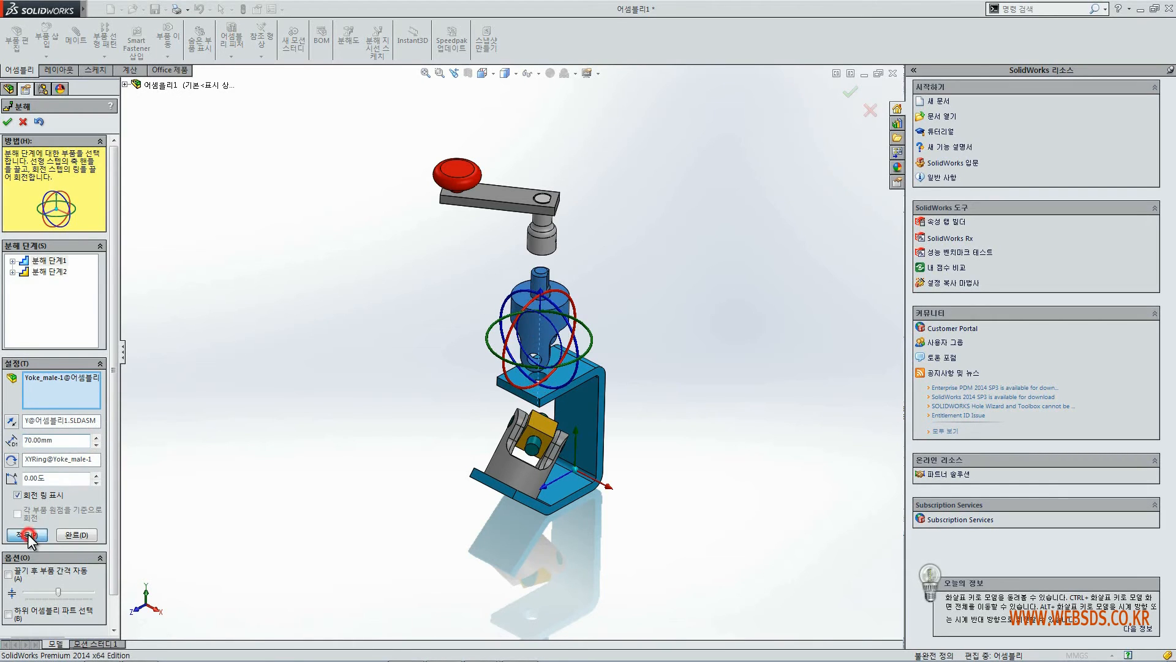
click(72, 534)
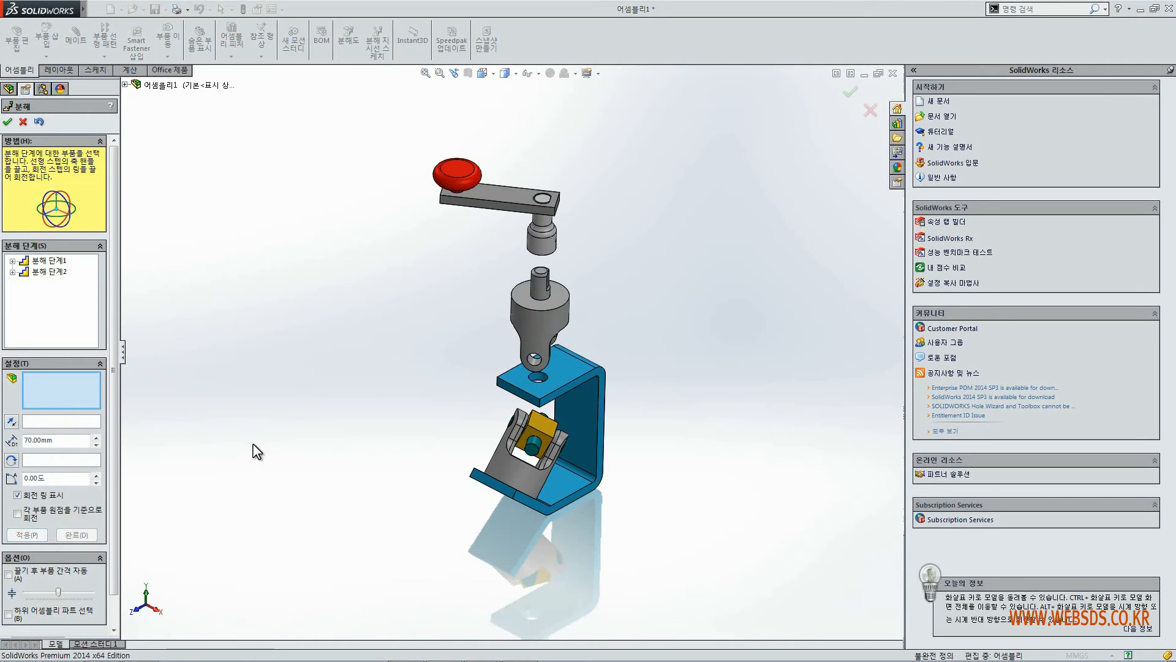
Explode Yoke_female about 112 mm down and away from the spider, taking the direction from an edge of the bracket's slanted flange
scroll(575, 447, down, 2)
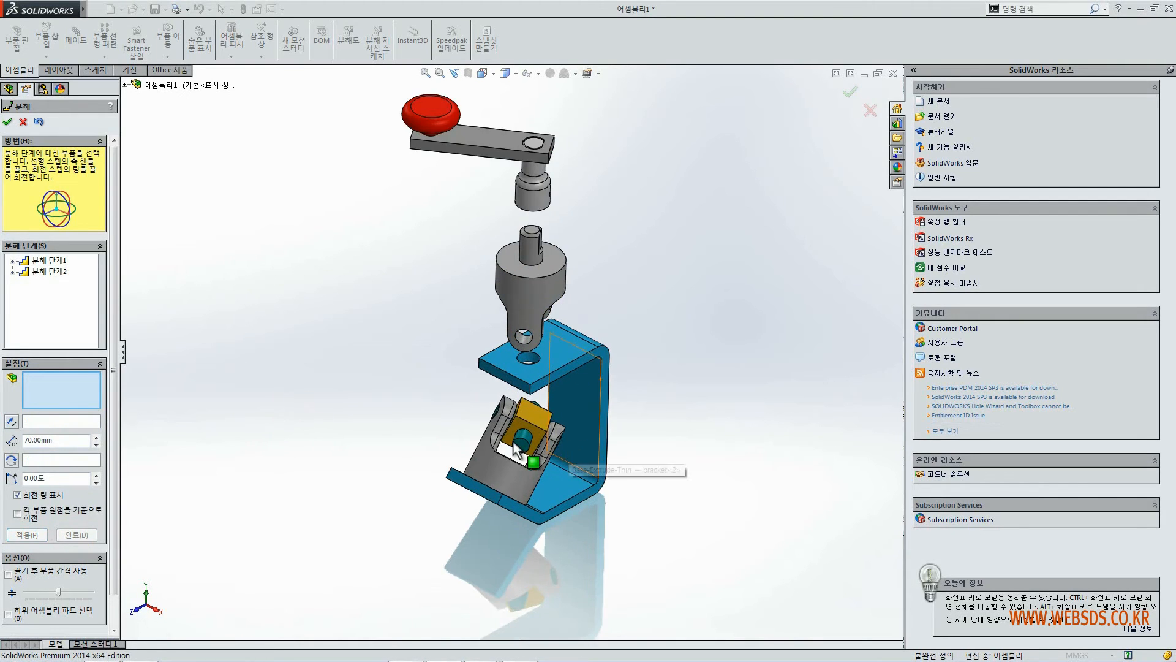
scroll(475, 446, down, 2)
scroll(473, 450, up, 1)
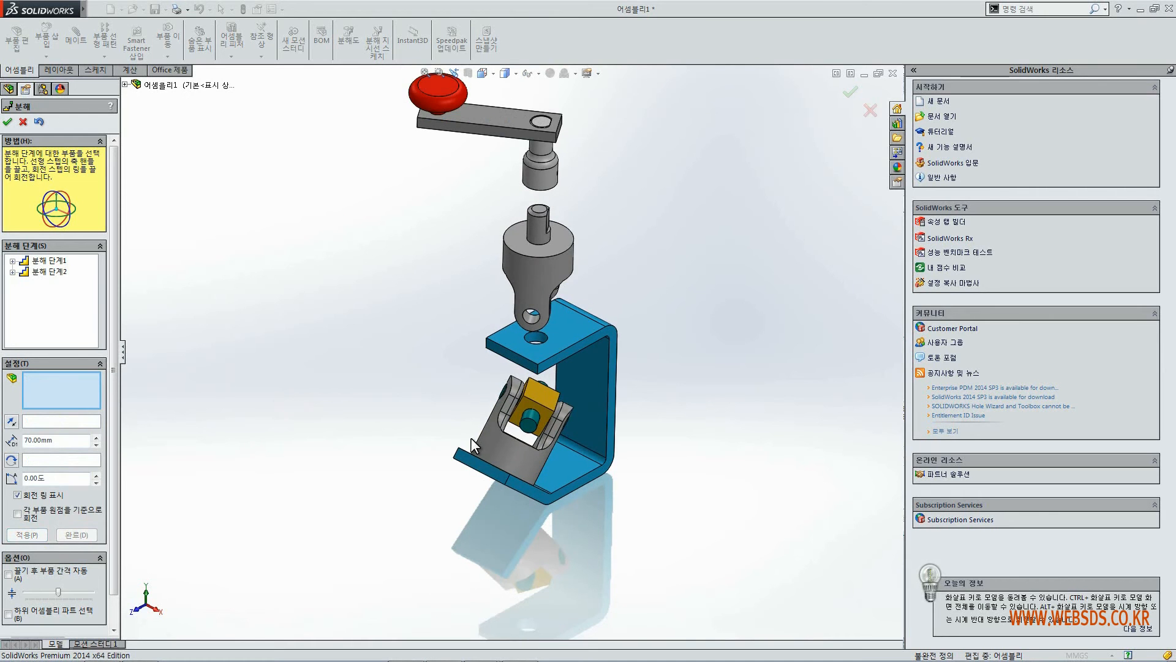
middle_drag(498, 471, 475, 443)
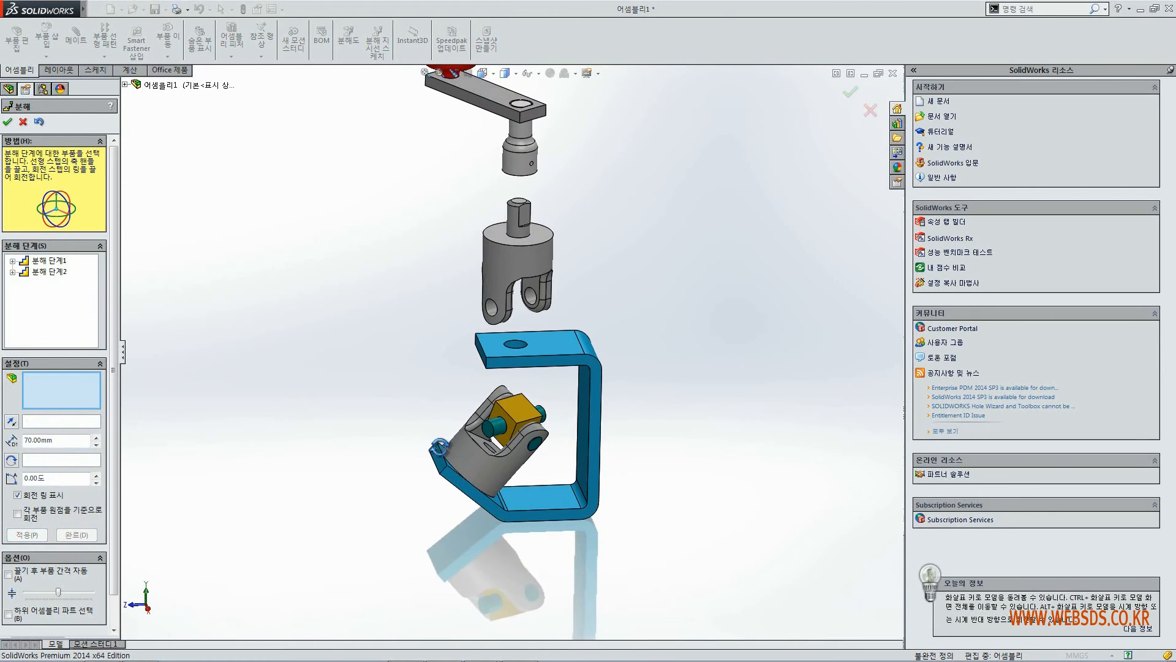
scroll(484, 458, down, 3)
scroll(487, 566, up, 3)
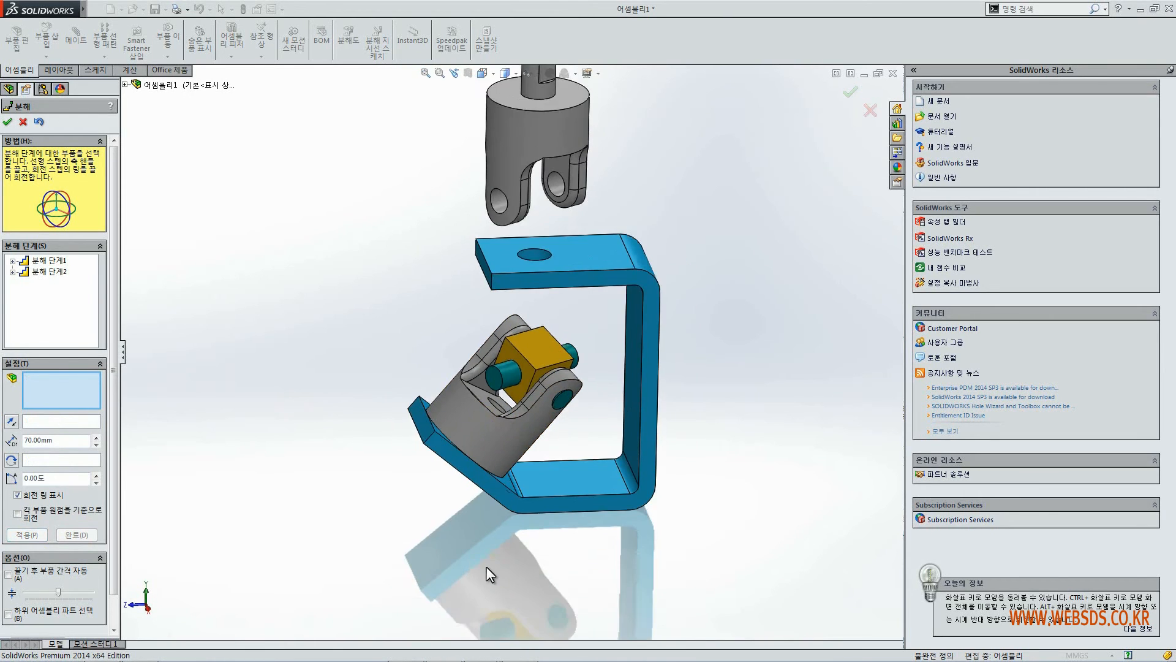
scroll(487, 590, down, 2)
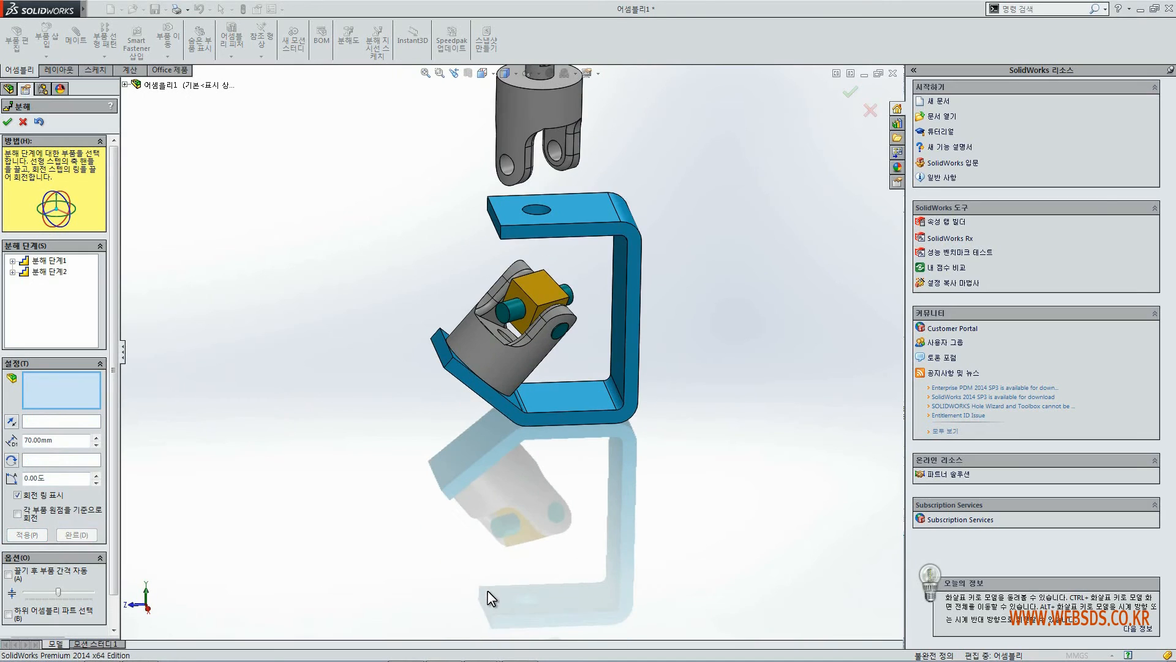
click(491, 365)
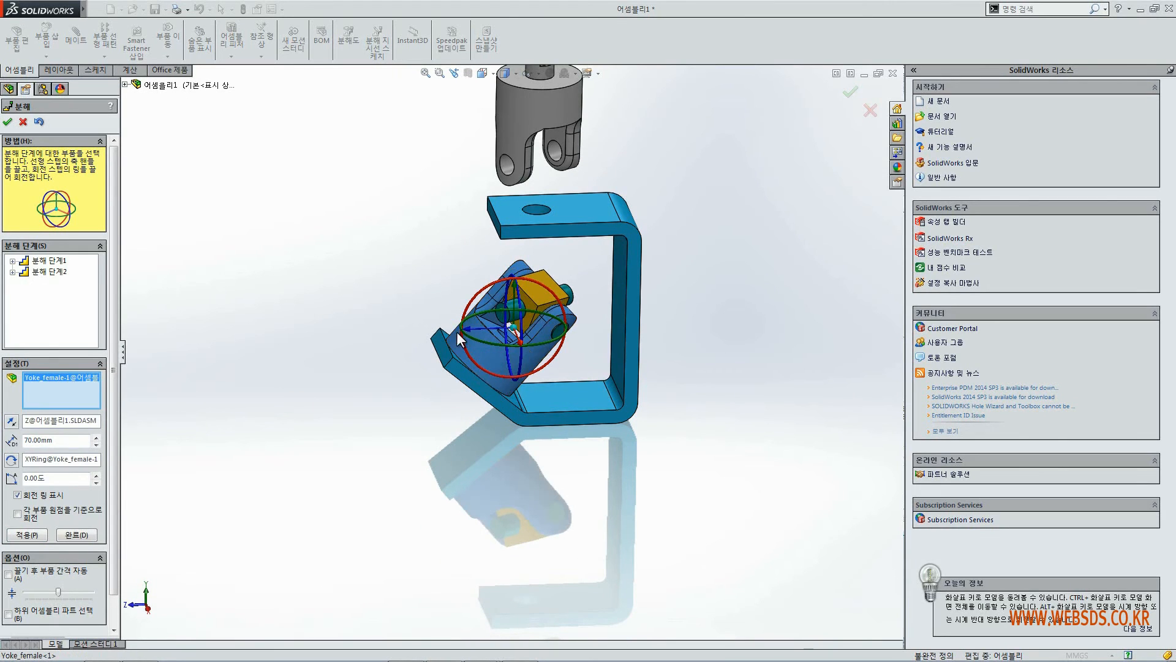
drag(502, 368, 511, 330)
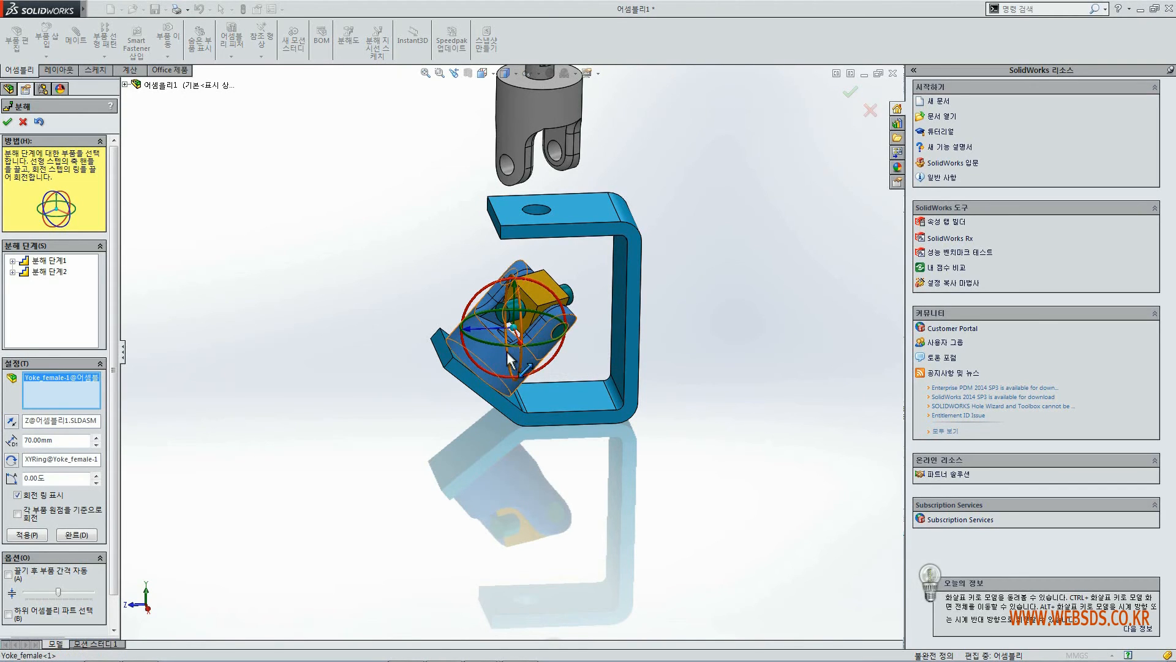
click(62, 421)
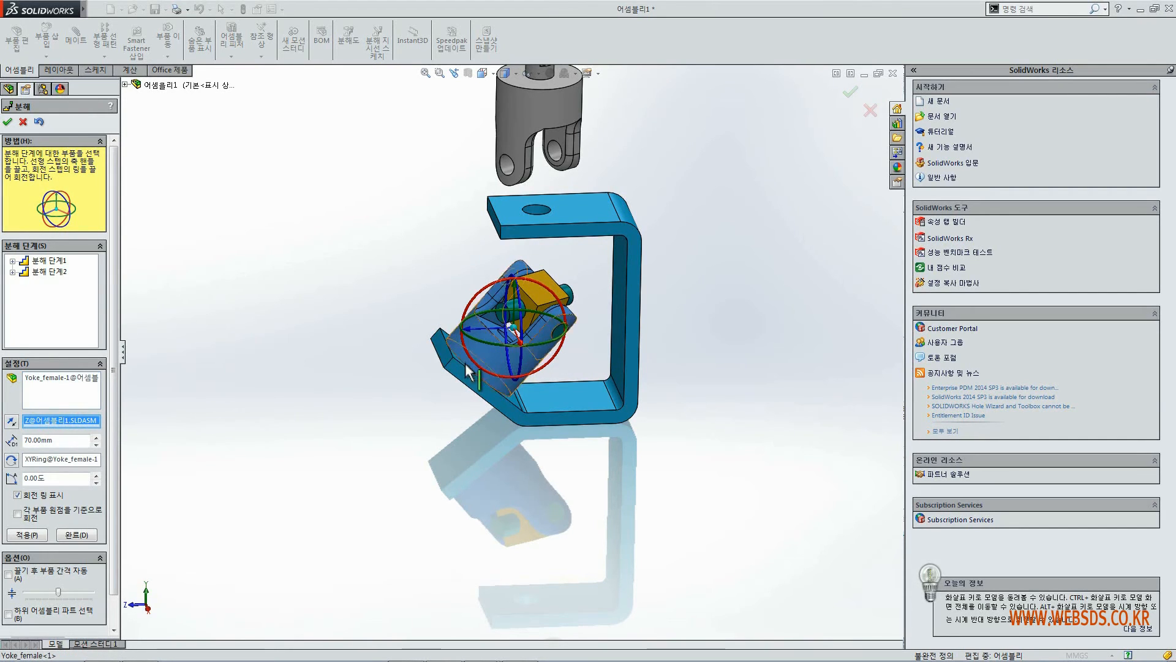
click(447, 369)
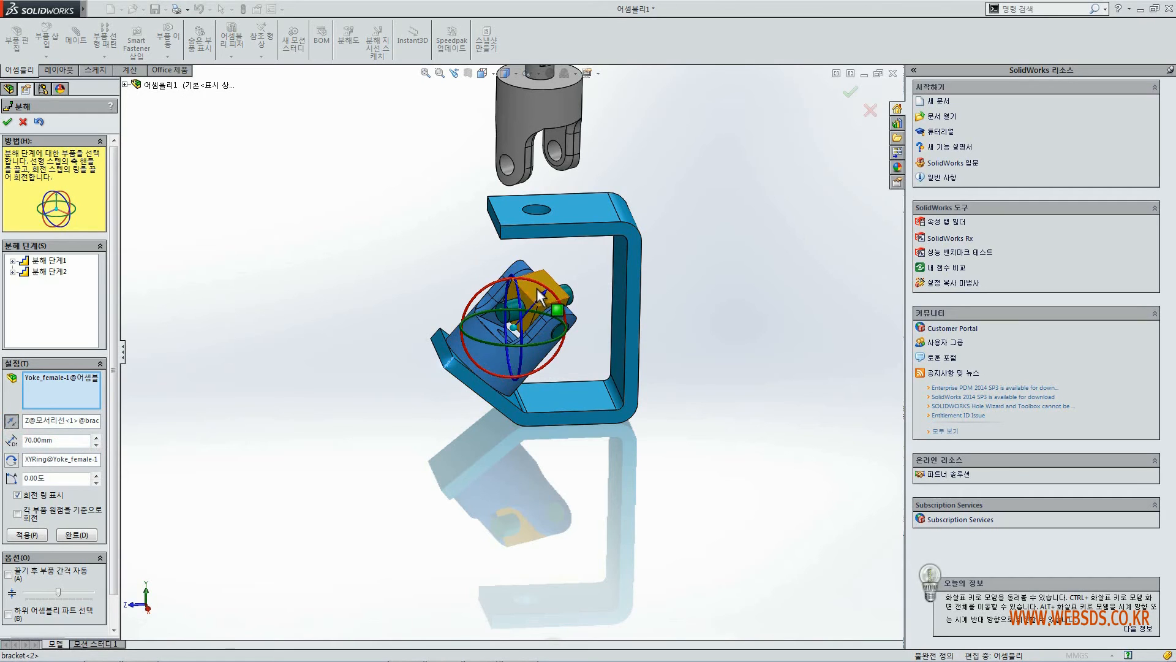
drag(544, 302, 380, 483)
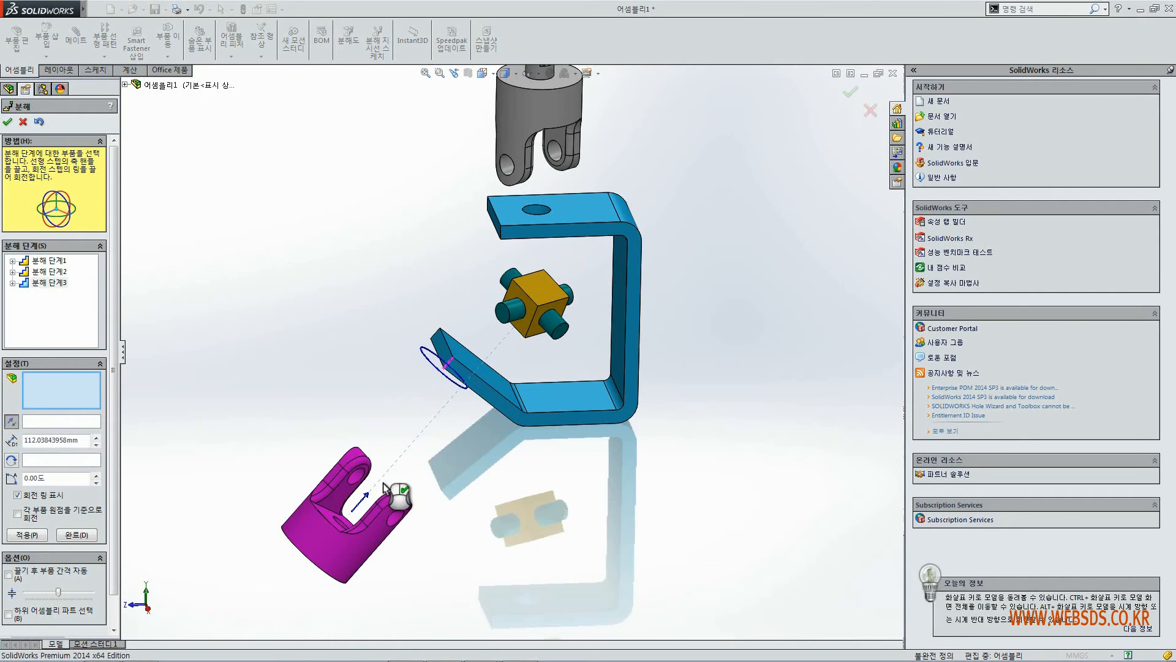
Edit the Yoke_female explode step, set its distance to 100 mm and complete it
right_click(54, 283)
click(84, 300)
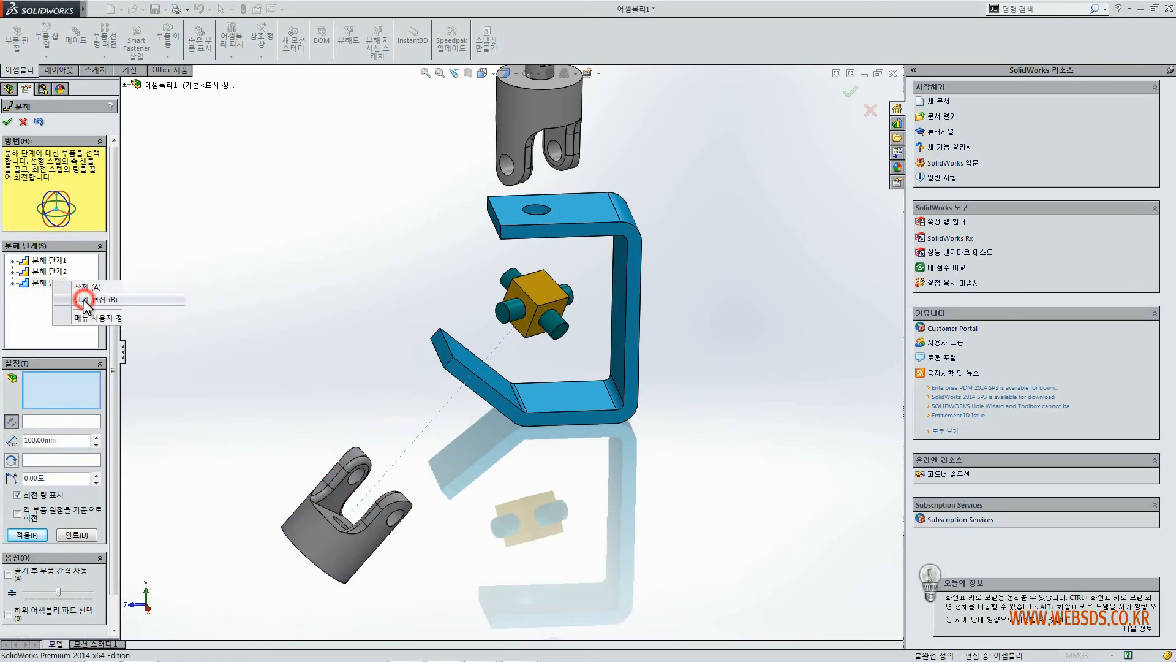
drag(85, 436, 25, 436)
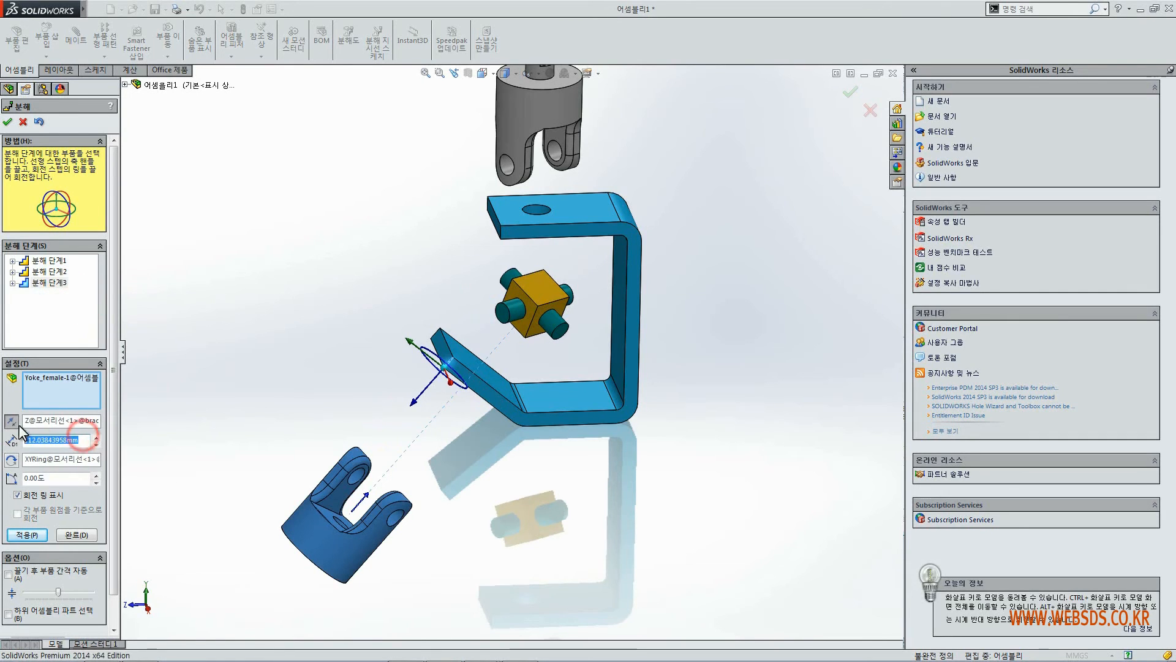
text(100)
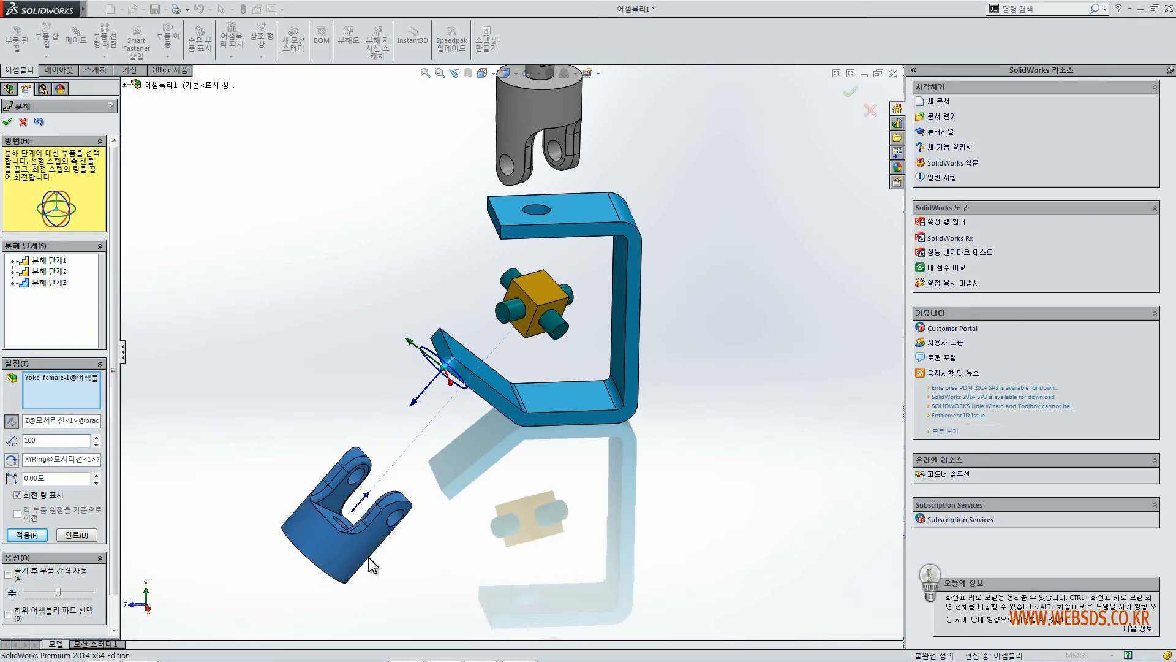
click(27, 535)
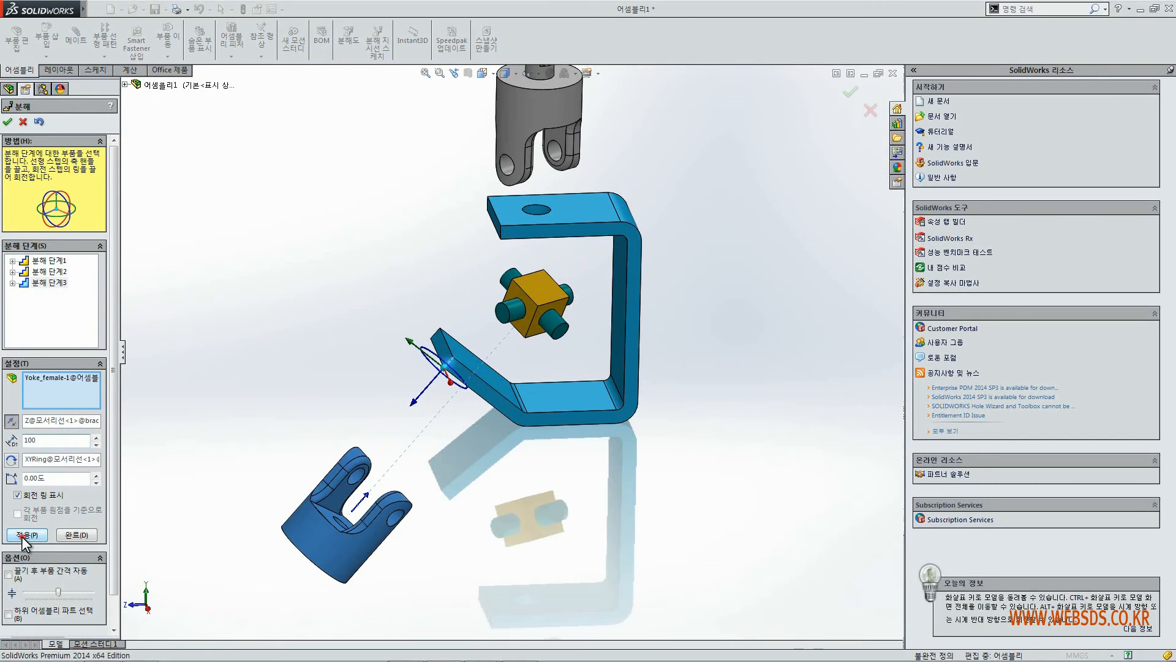
click(71, 535)
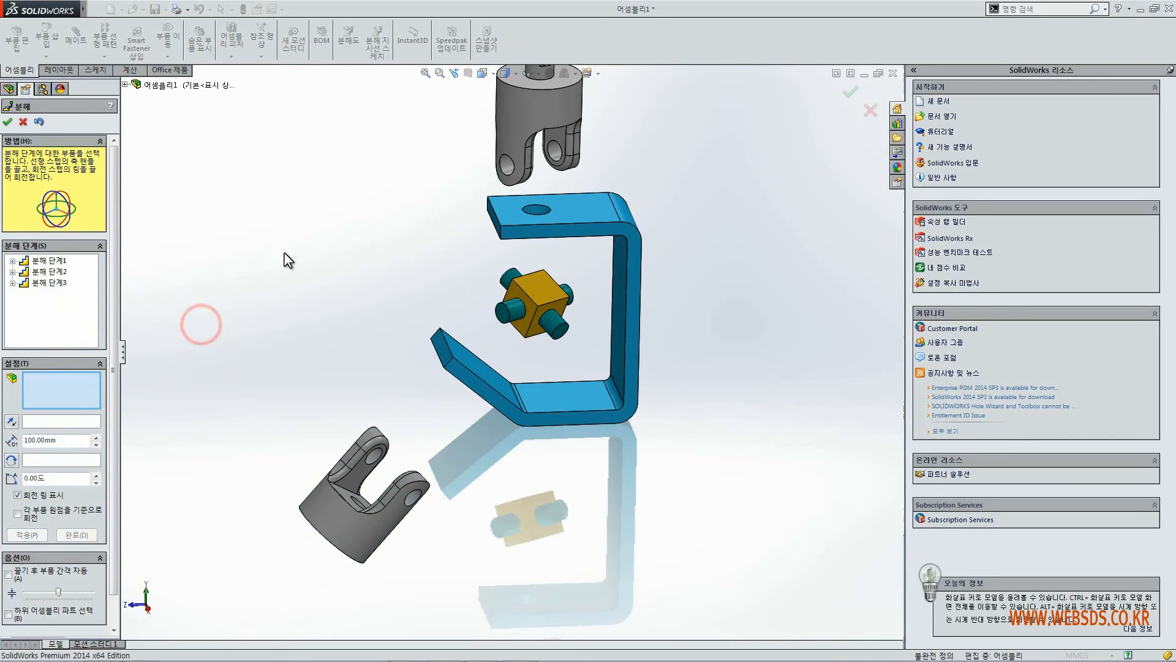
Explode the long pin (pin-2) about 93 mm out of the spider toward the open side, taking the direction from a spider edge
key(f)
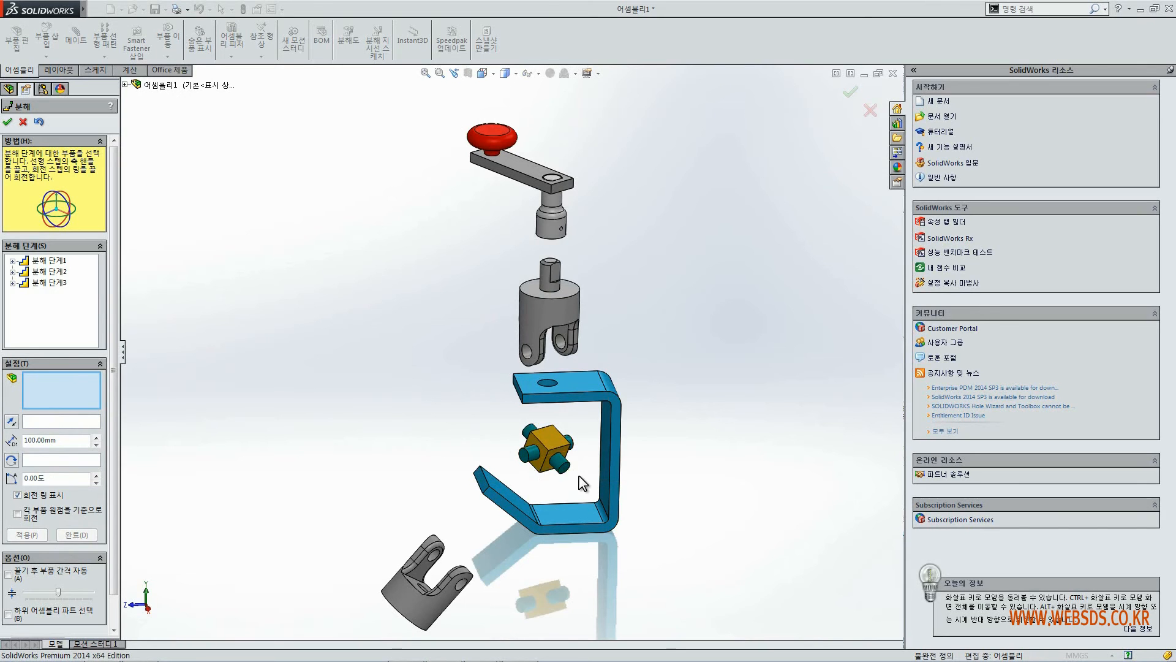
scroll(581, 484, down, 2)
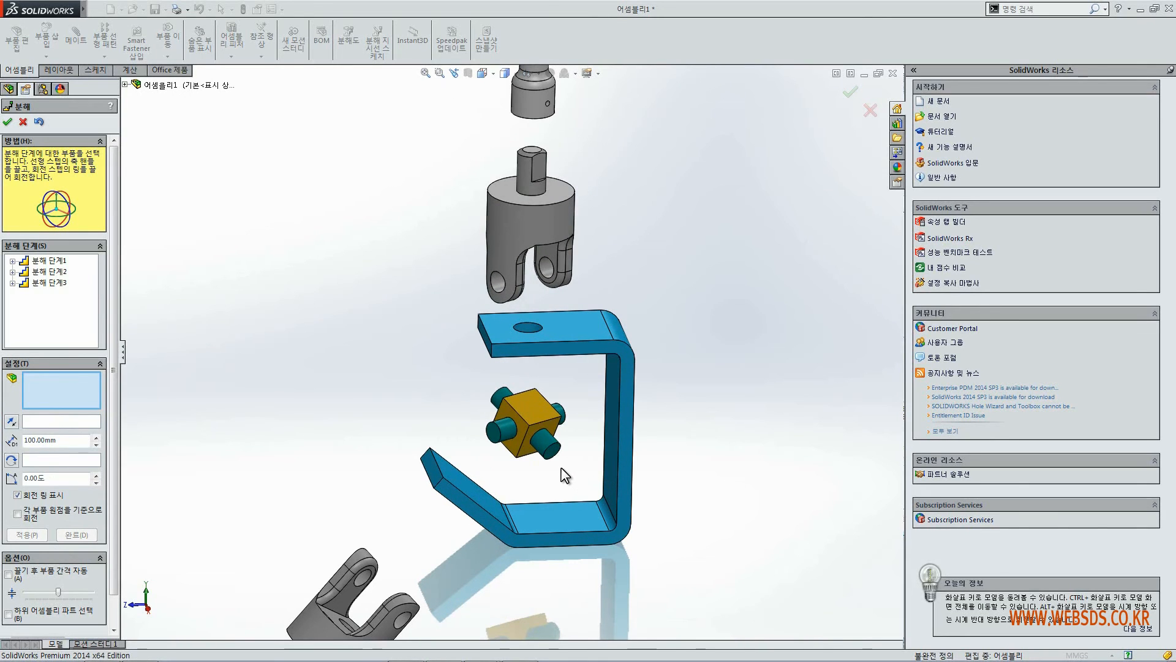
click(508, 432)
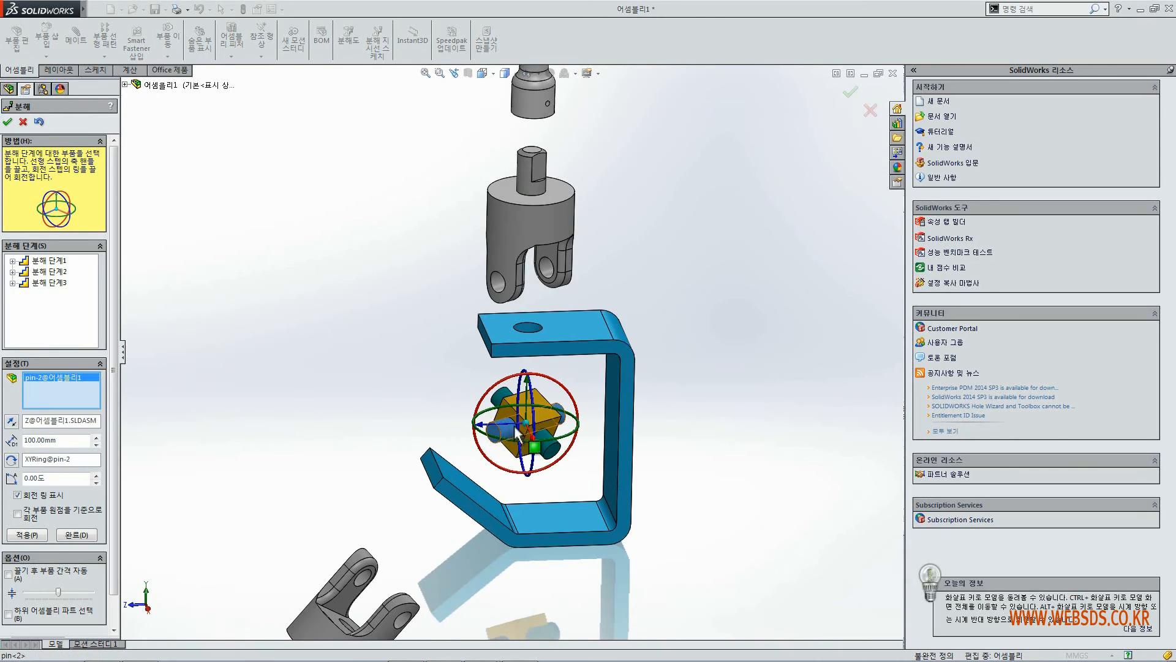
click(28, 414)
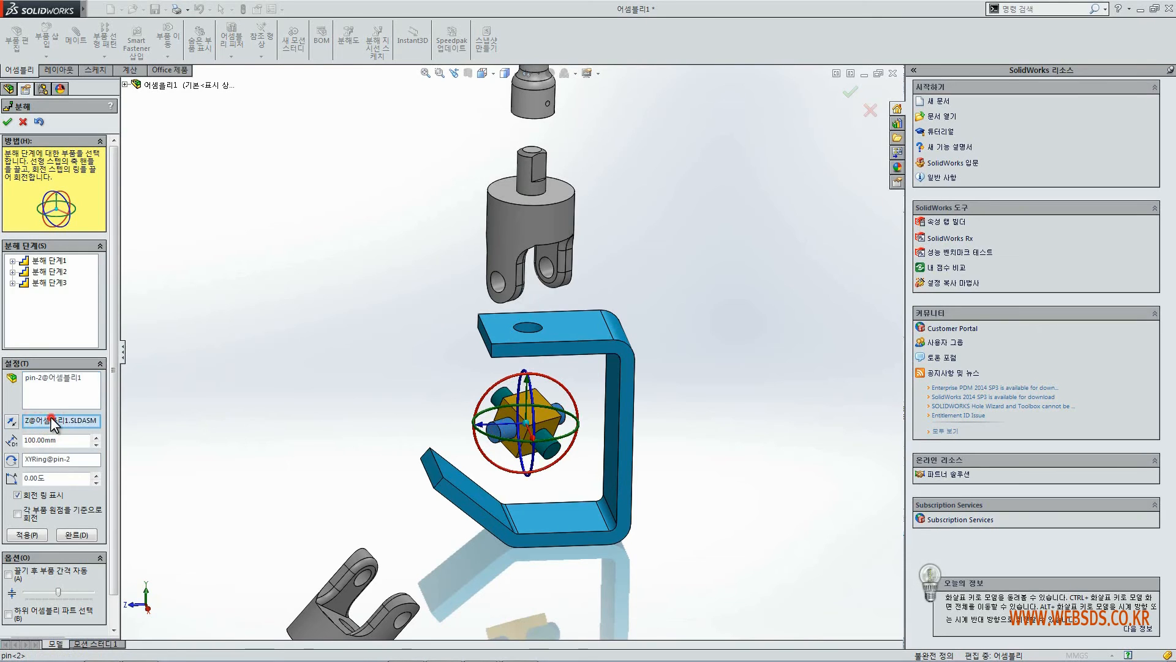
right_click(50, 417)
click(80, 439)
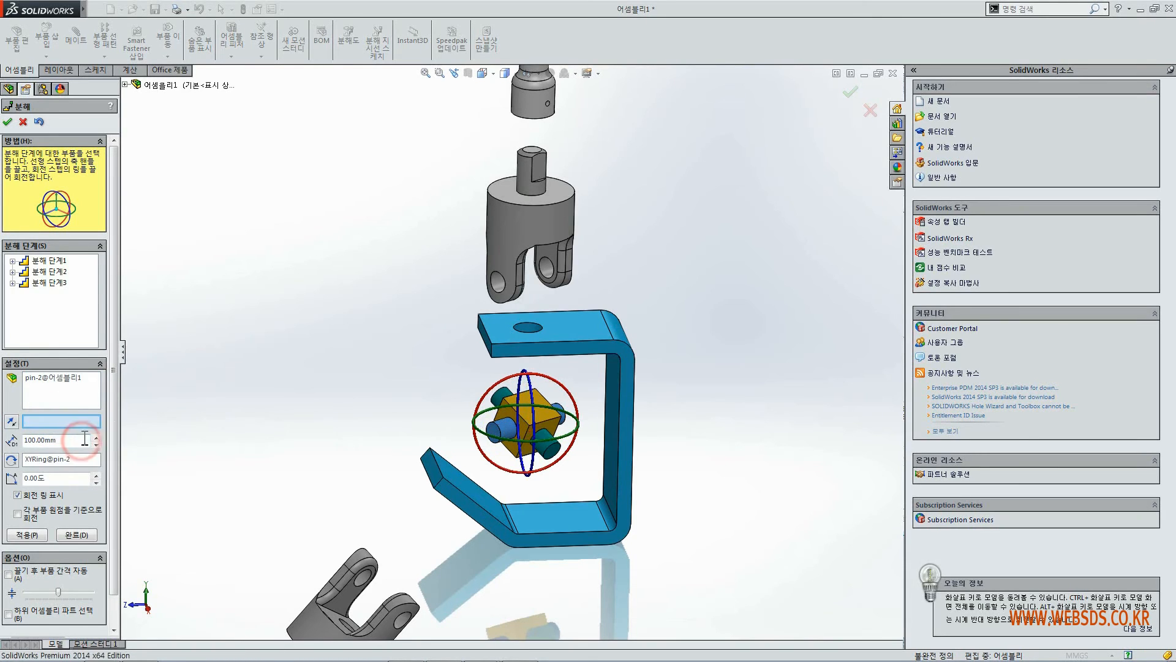
click(542, 420)
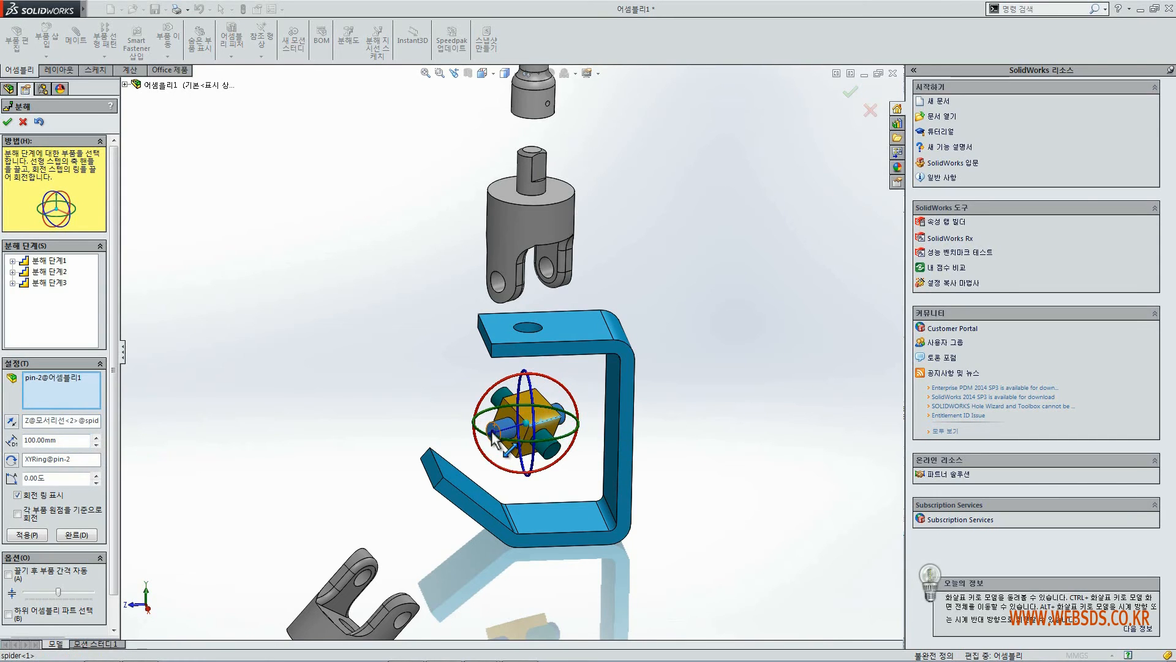
drag(491, 434, 339, 473)
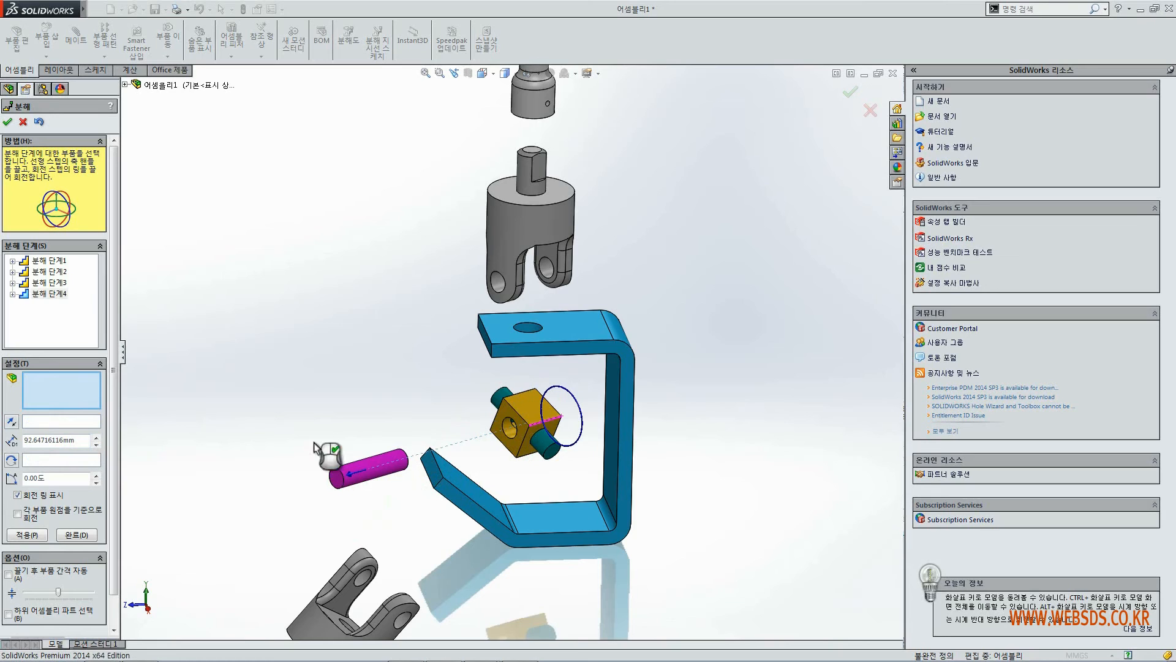
Edit the long pin's explode step, set its distance to 90 mm and complete it
right_click(58, 296)
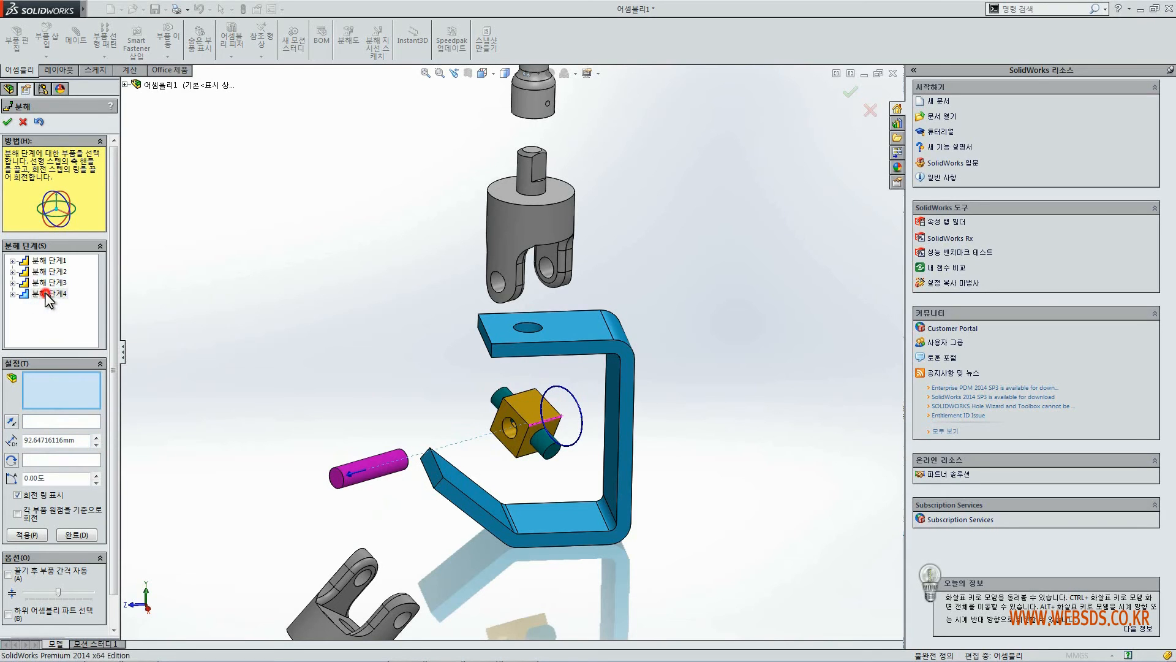
right_click(59, 299)
click(85, 313)
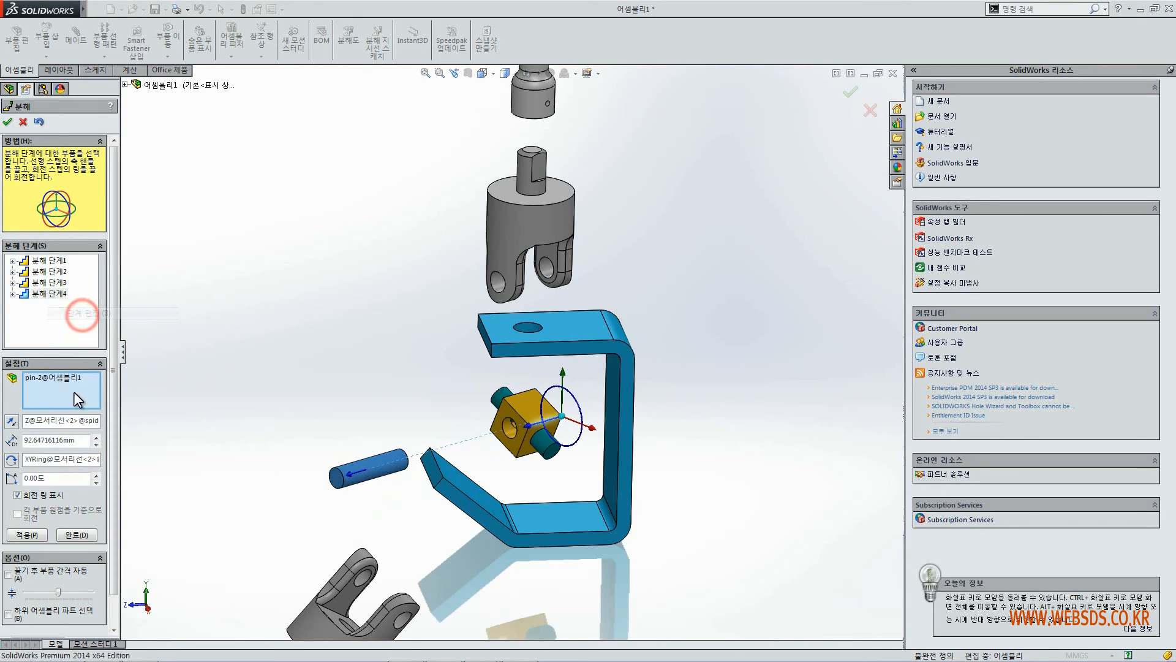
double_click(77, 440)
text(90)
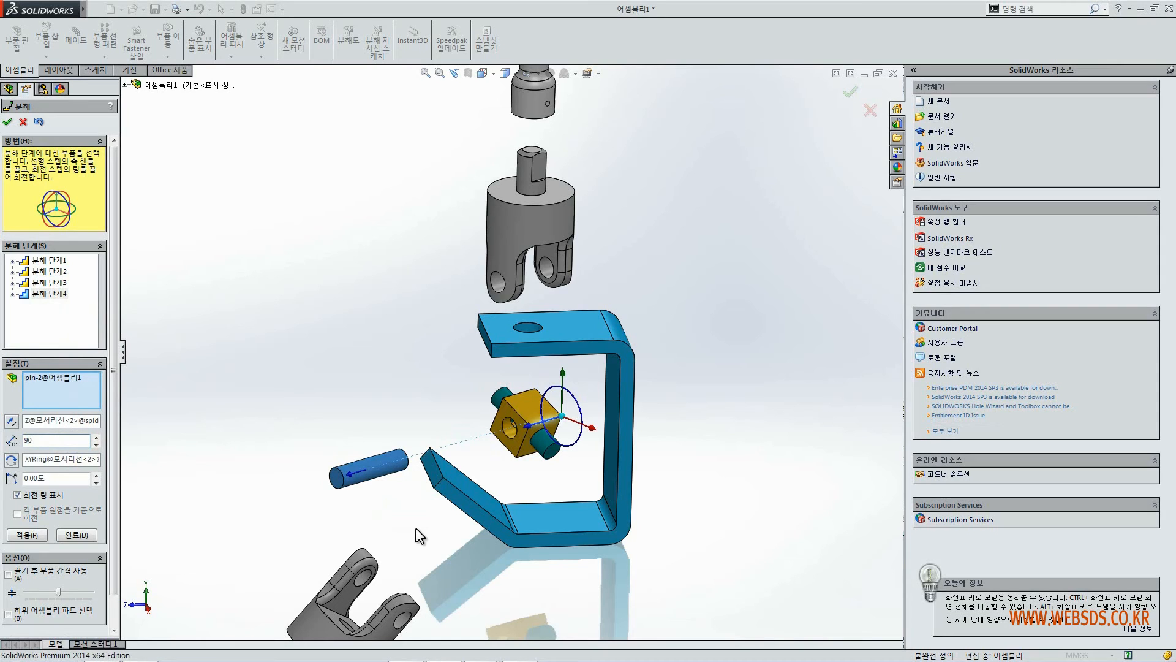
click(38, 534)
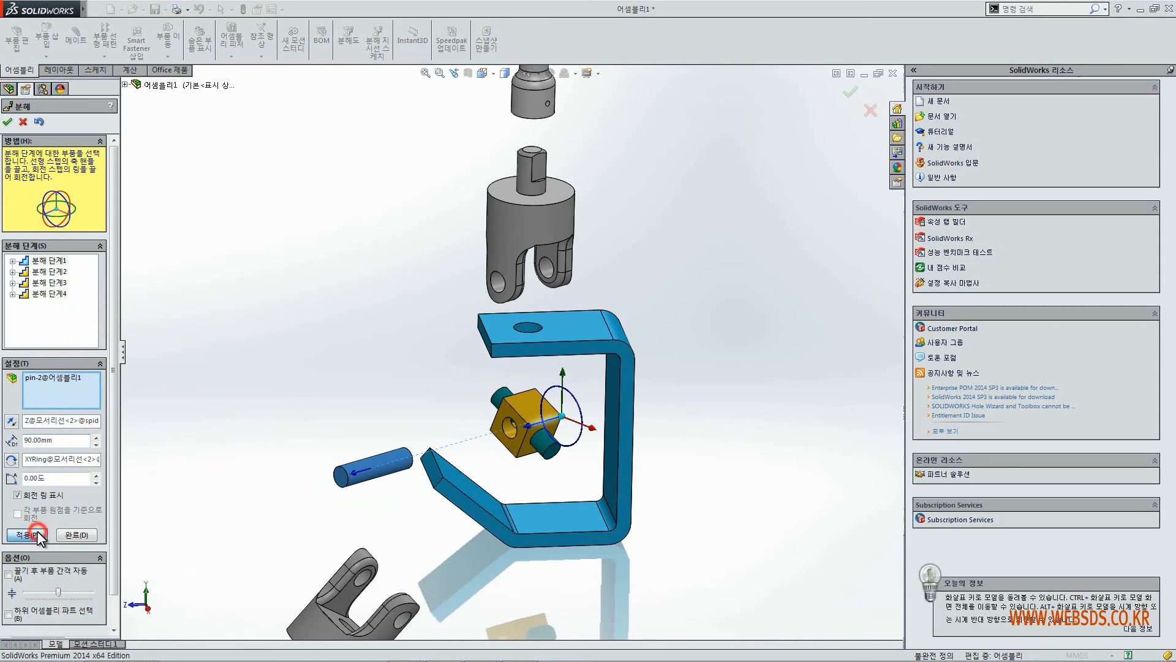
click(77, 536)
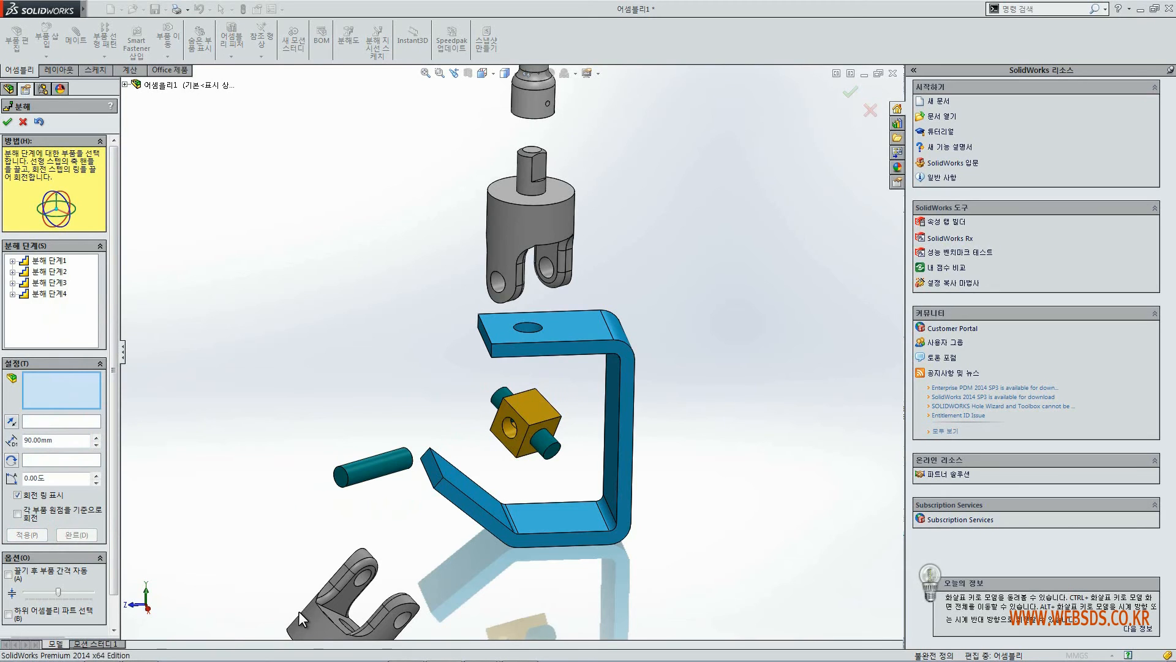
Explode both short pins (pin-3 and pin-4) together about 73 mm up and away from the spider, along a spider edge
click(539, 440)
ctrl+click(498, 397)
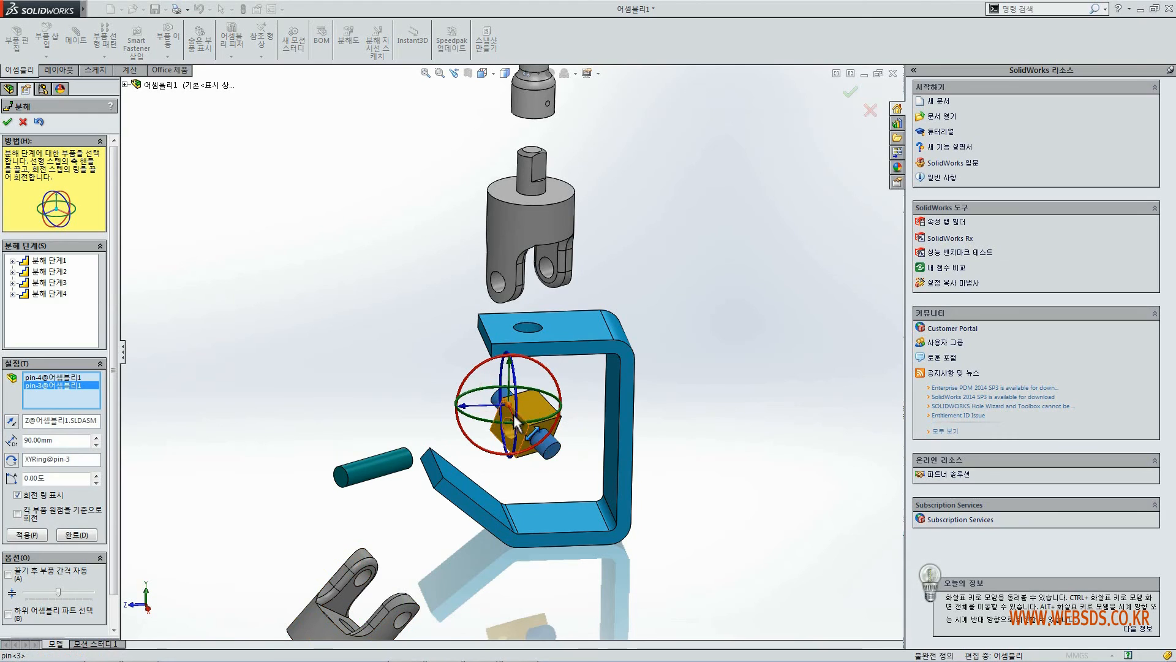
right_click(50, 423)
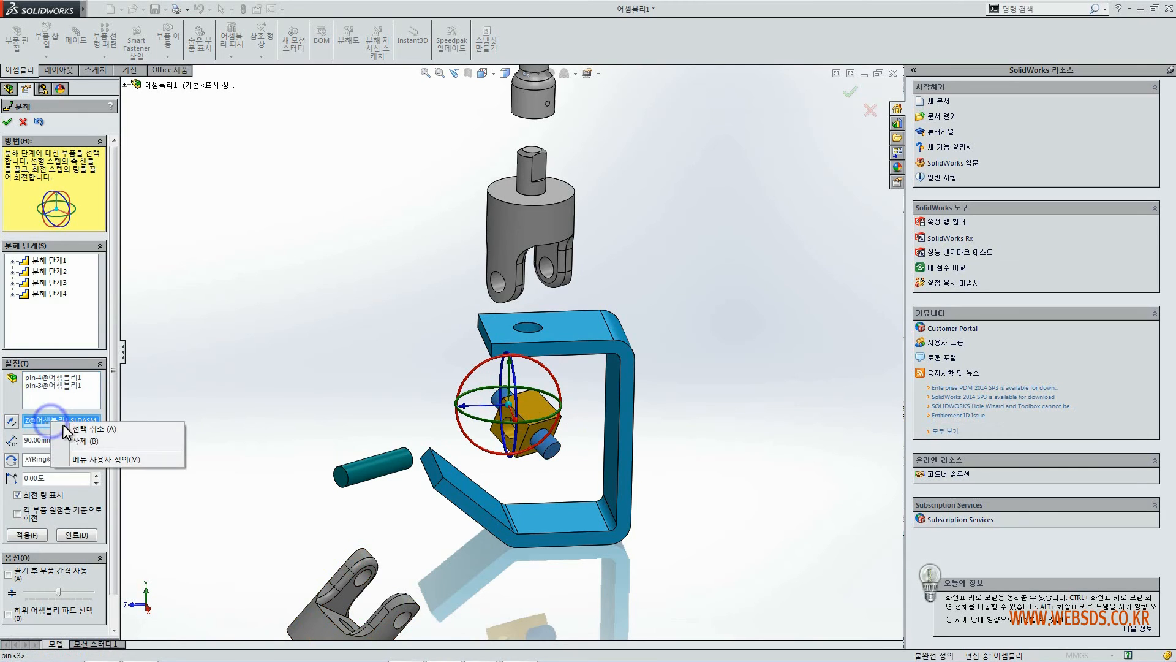
click(86, 443)
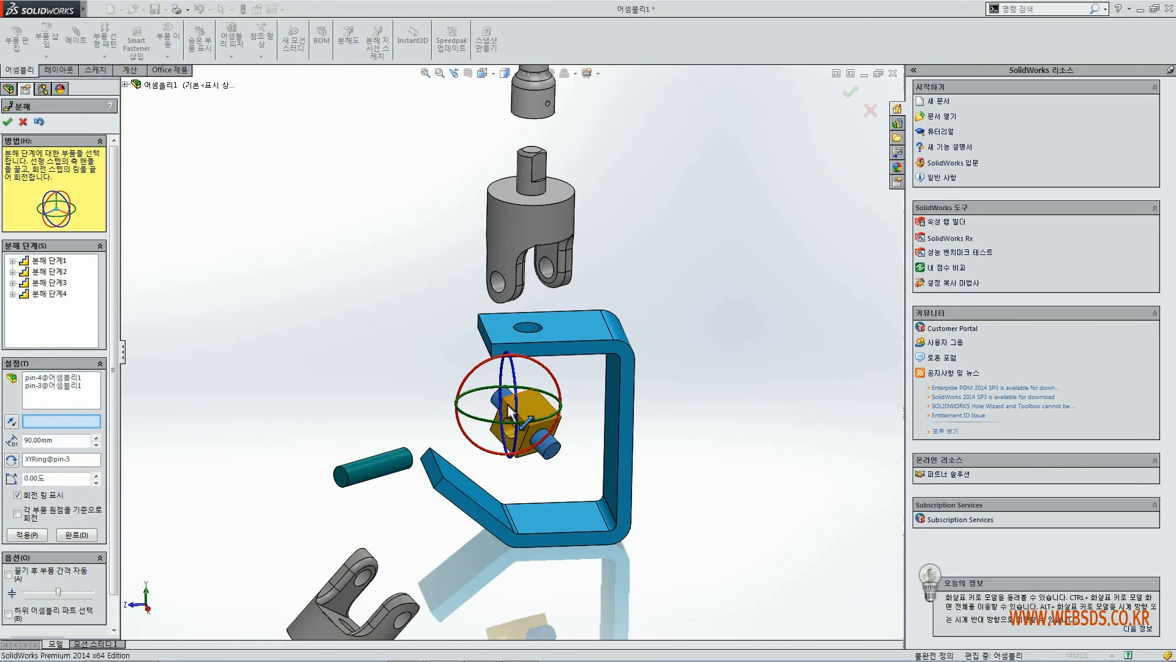
click(522, 420)
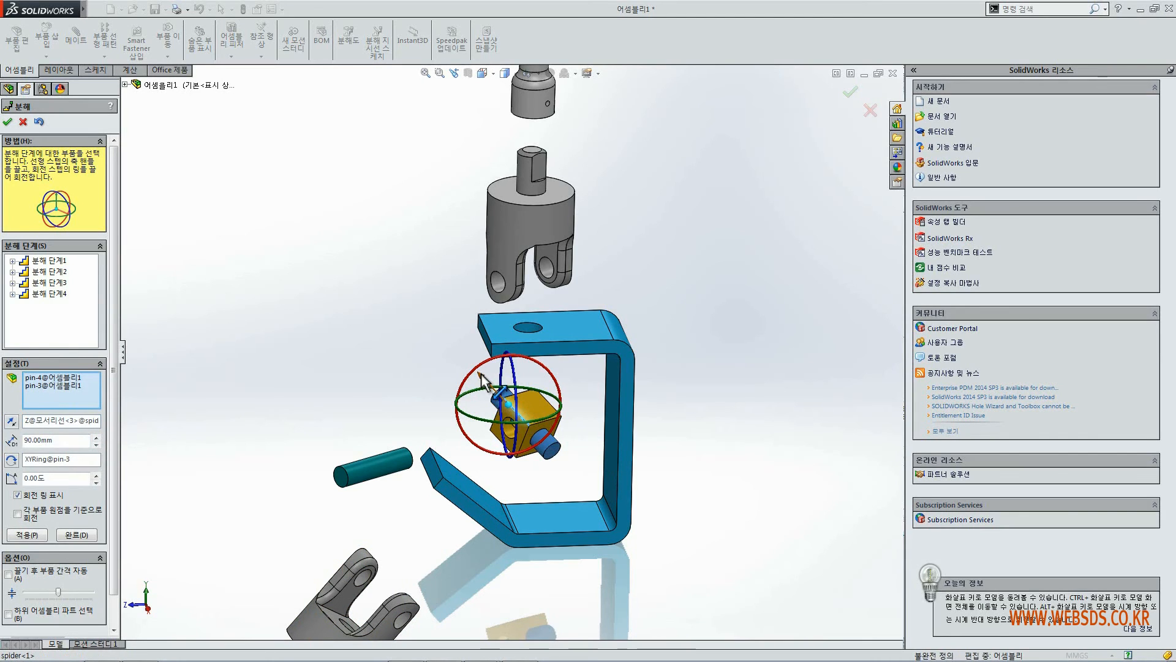
drag(479, 374, 387, 276)
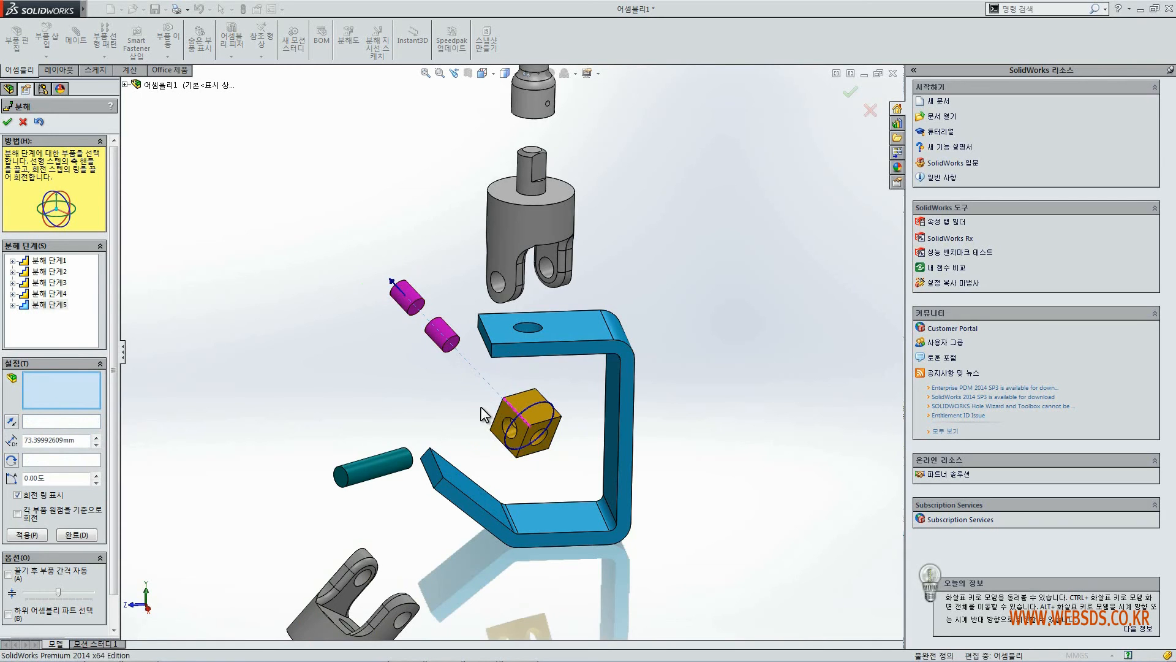
Edit the short pins' explode step, set its distance to 70 mm and complete it
middle_drag(483, 414, 539, 389)
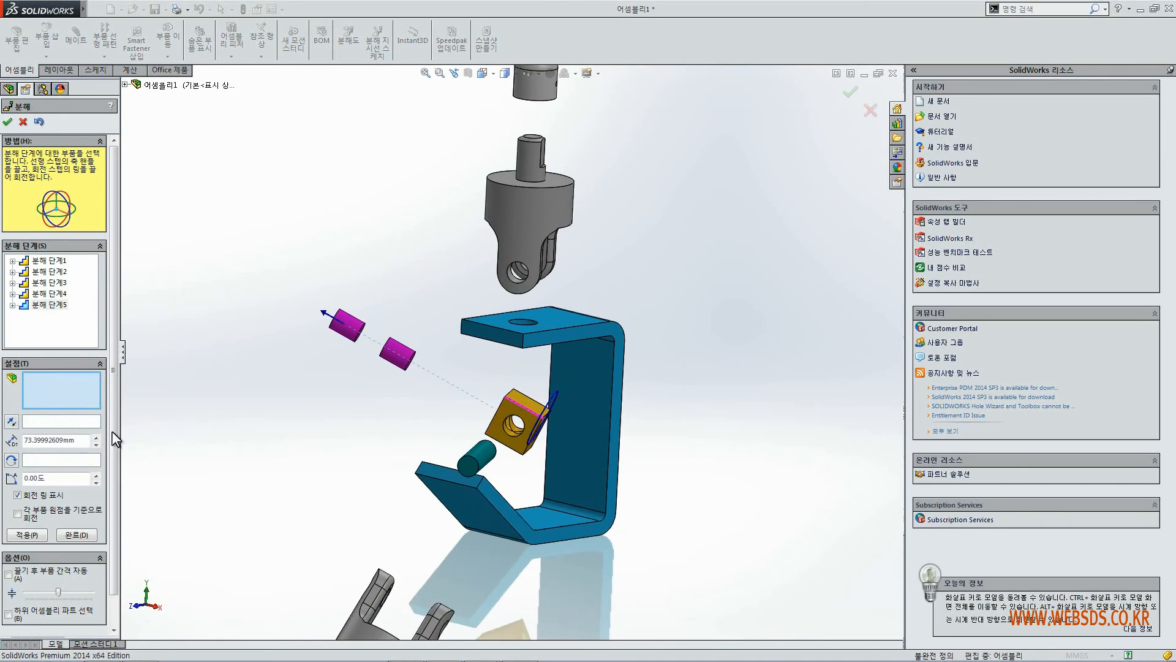
right_click(49, 304)
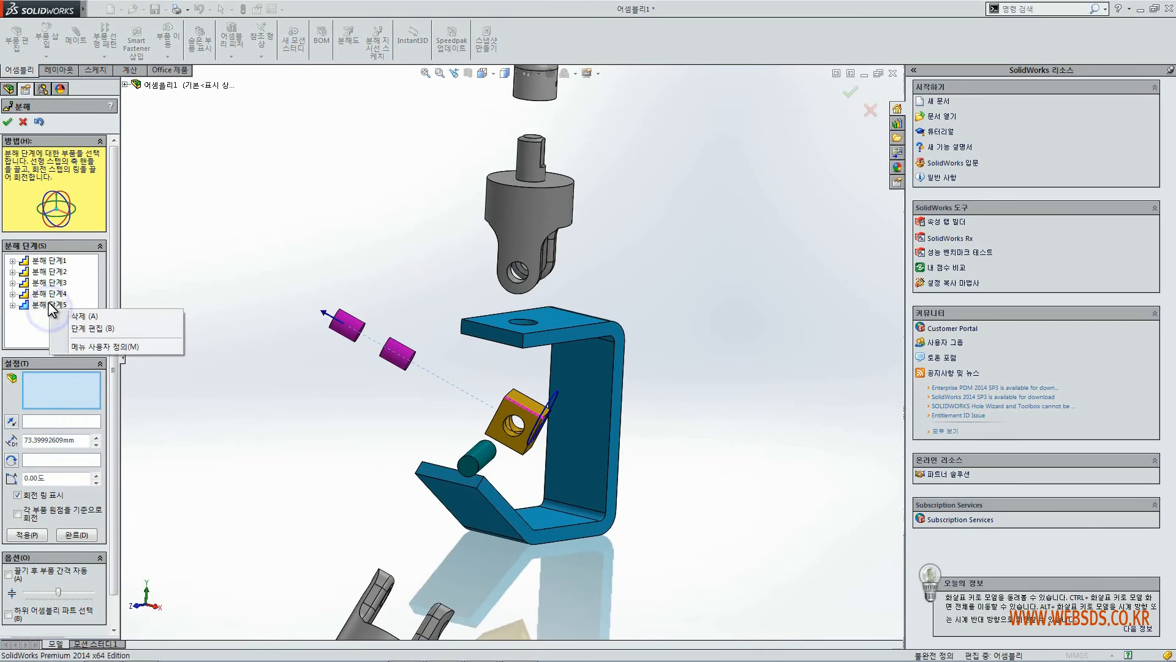
click(85, 321)
double_click(73, 440)
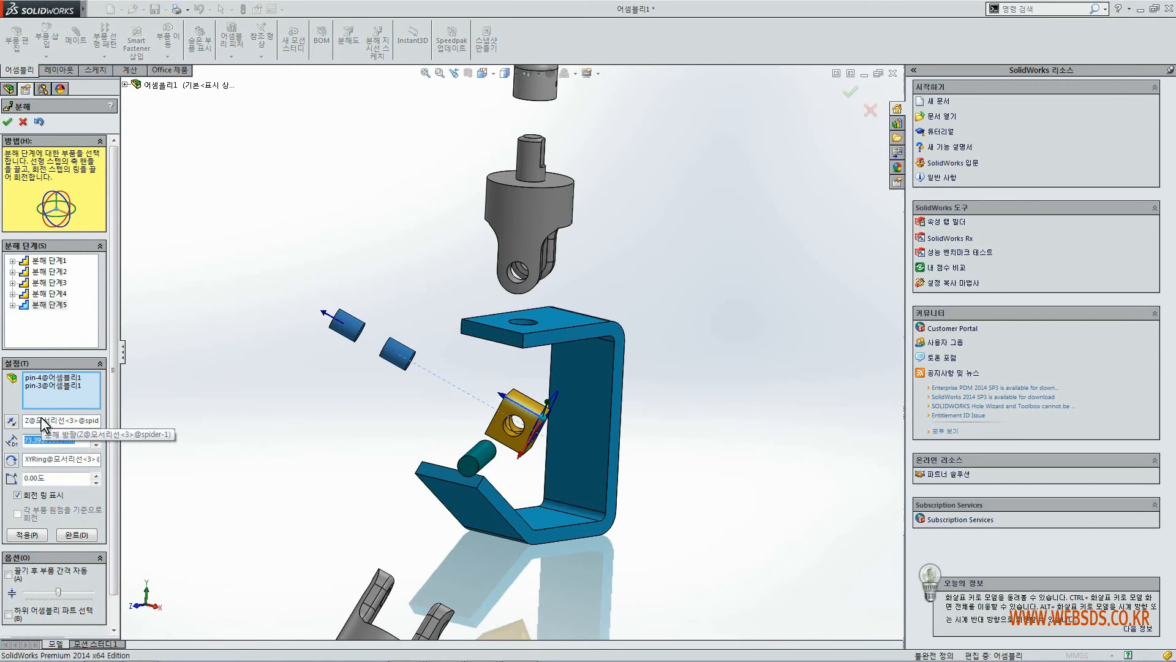
text(70)
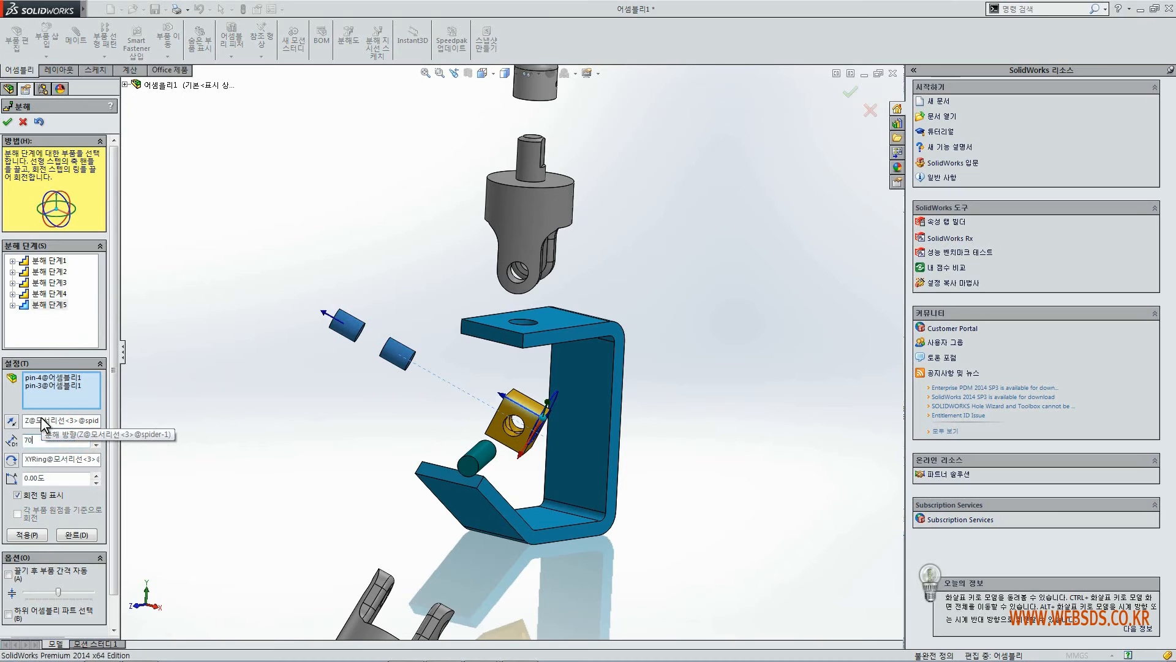
click(29, 534)
click(72, 534)
Show the whole exploded assembly in isometric view and finish the exploded view
click(258, 405)
scroll(649, 415, up, 4)
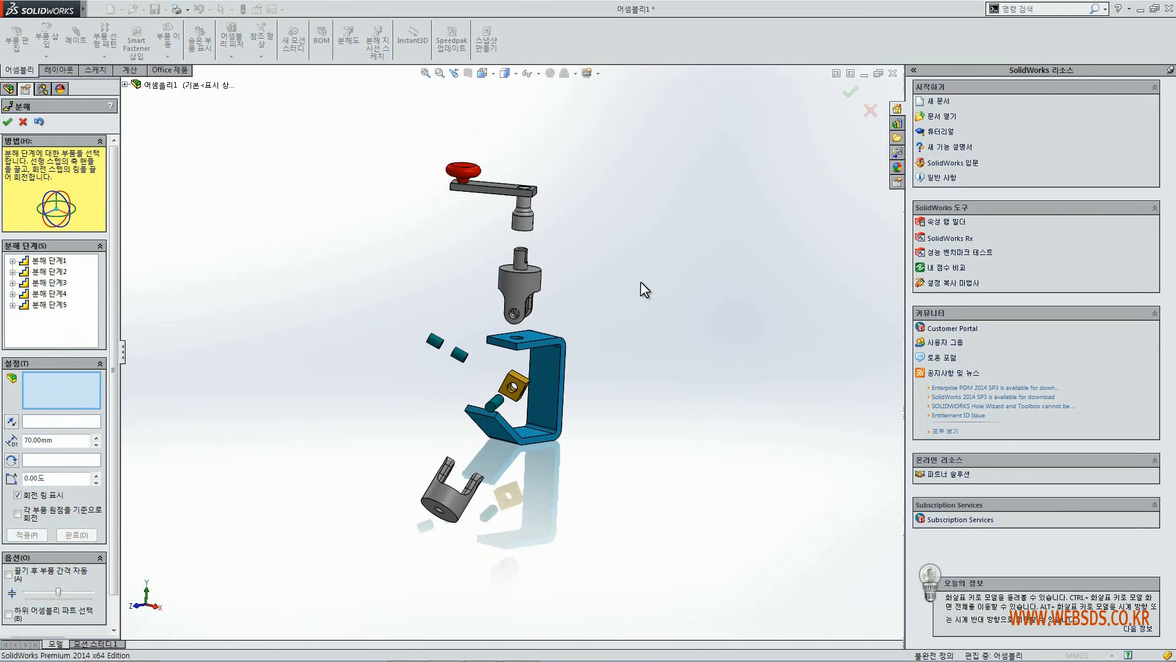
right_drag(641, 281, 645, 219)
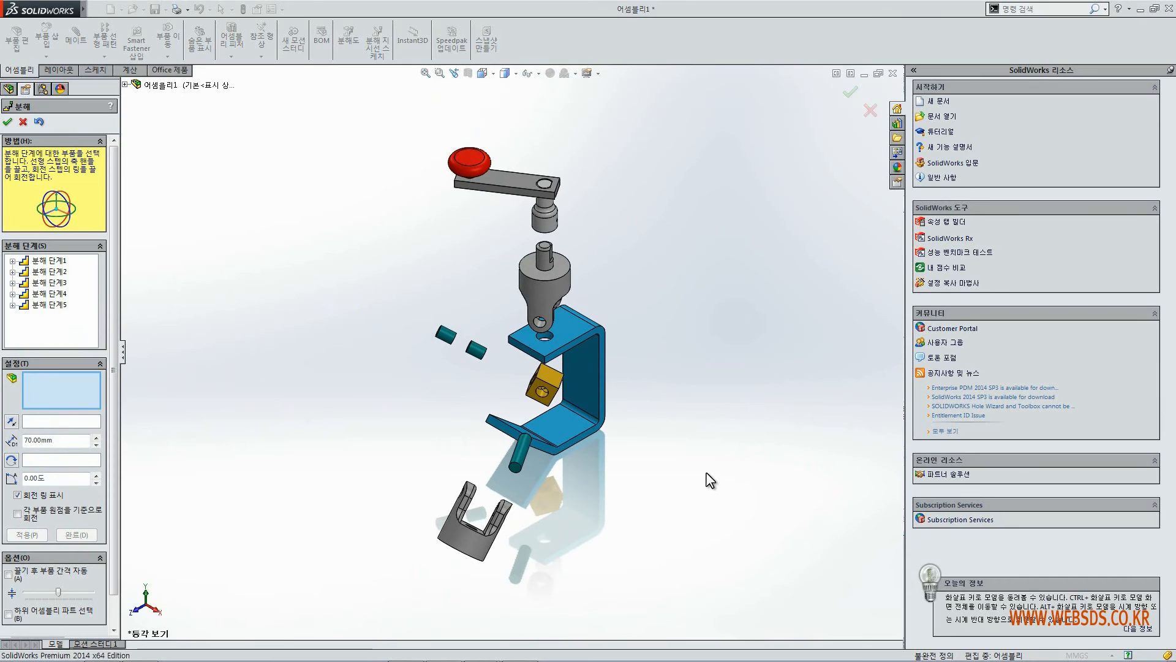
click(8, 122)
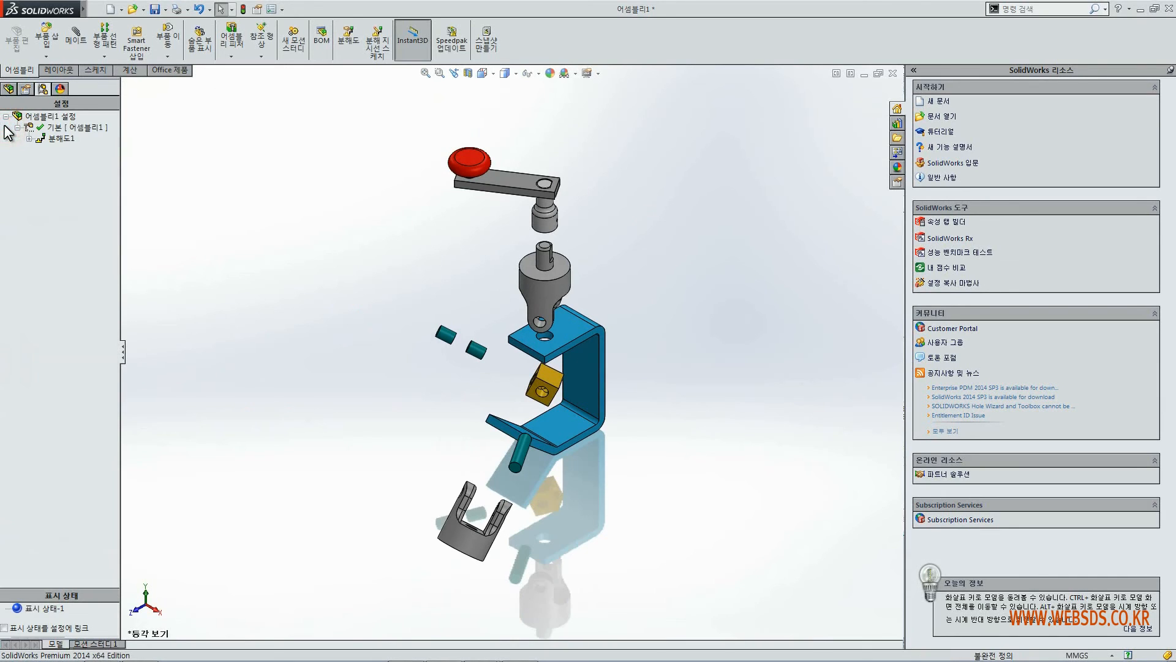
Reopen the exploded view of the default configuration for editing, review its first two explode steps, and close it without changes
click(362, 131)
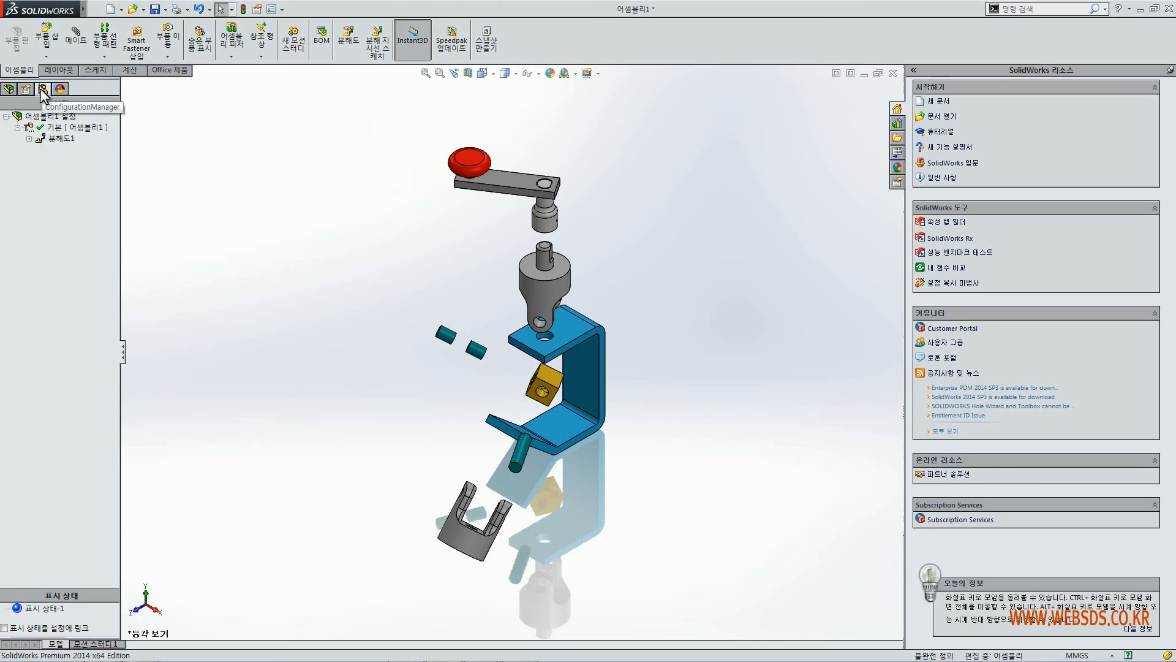
click(9, 89)
click(43, 90)
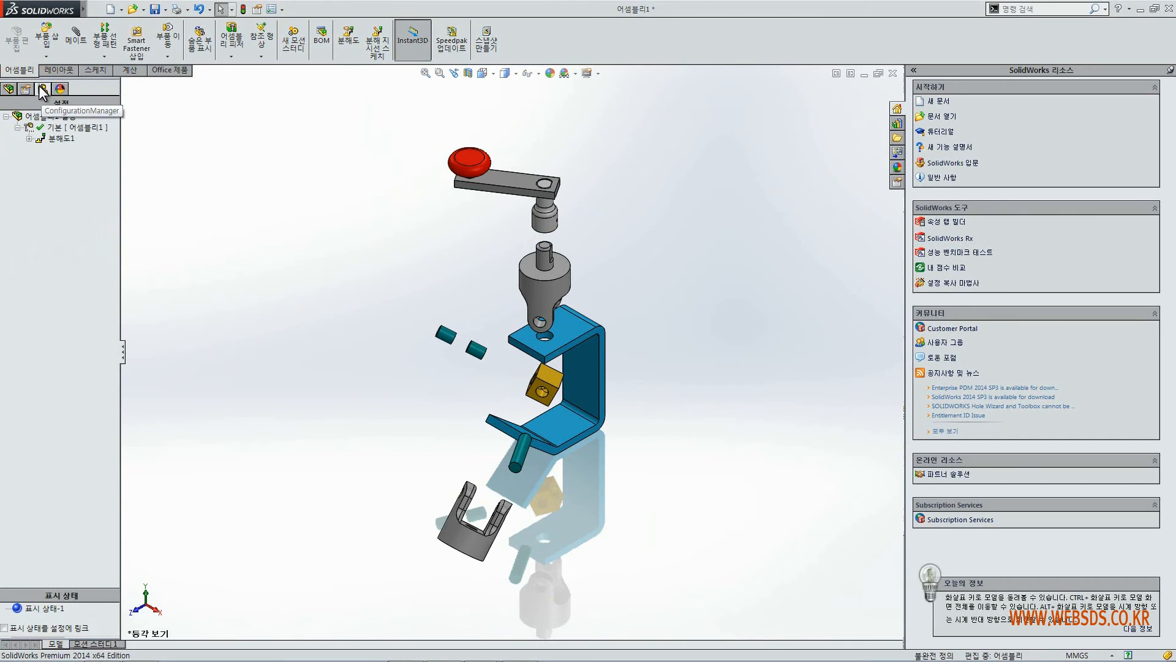
click(62, 138)
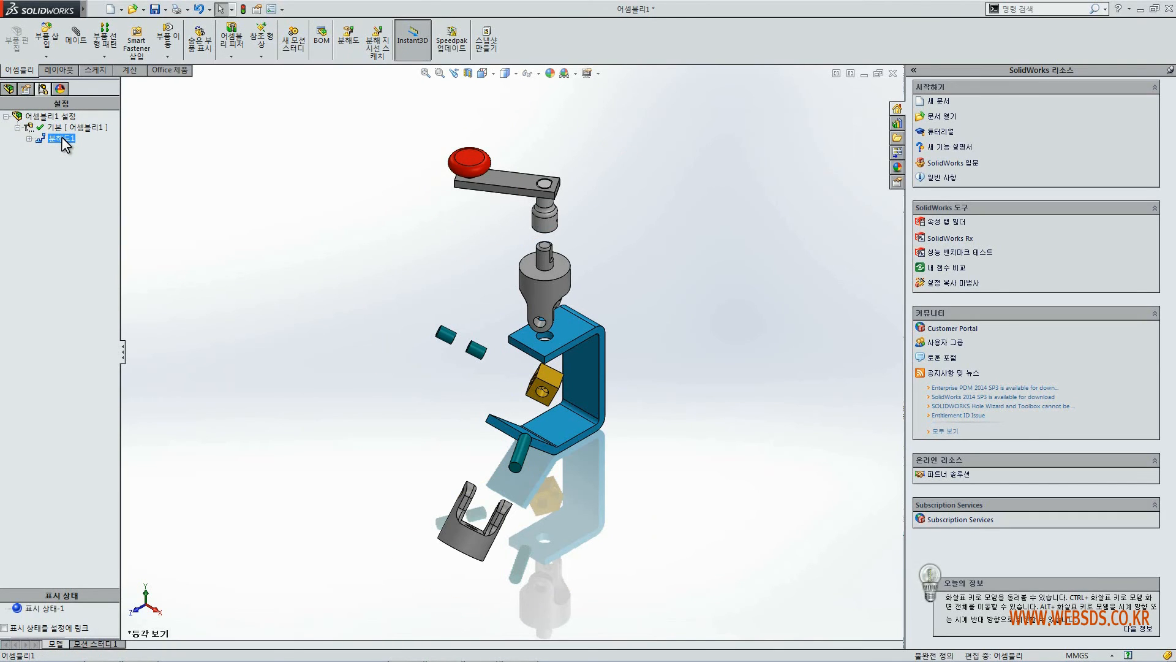
right_click(61, 137)
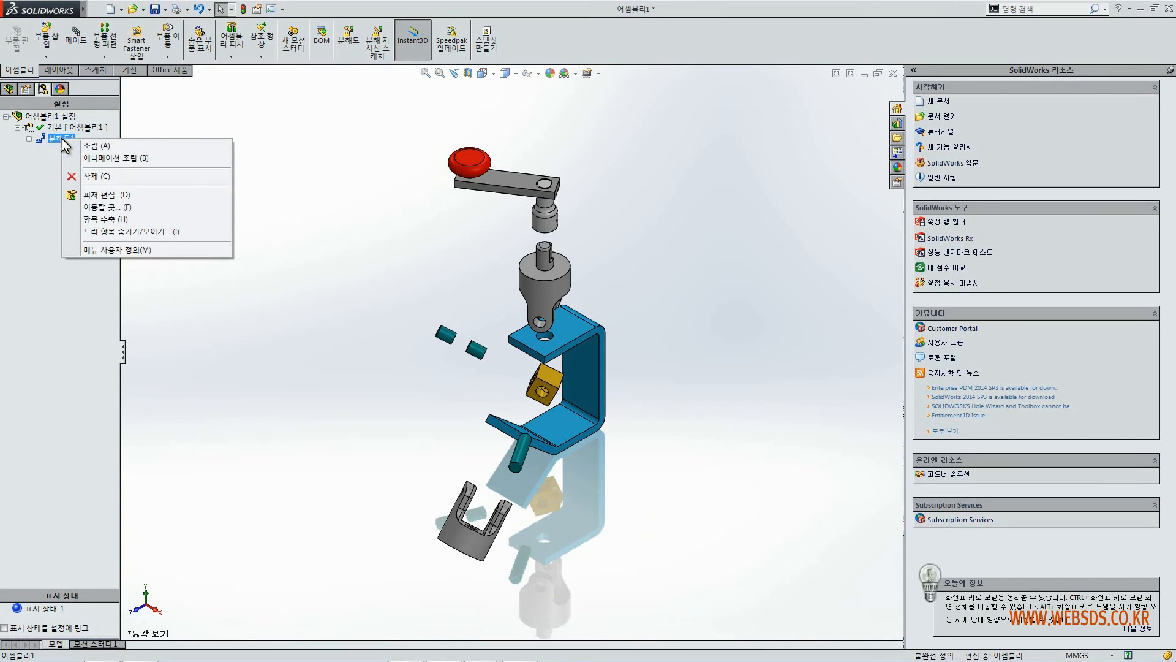
click(115, 195)
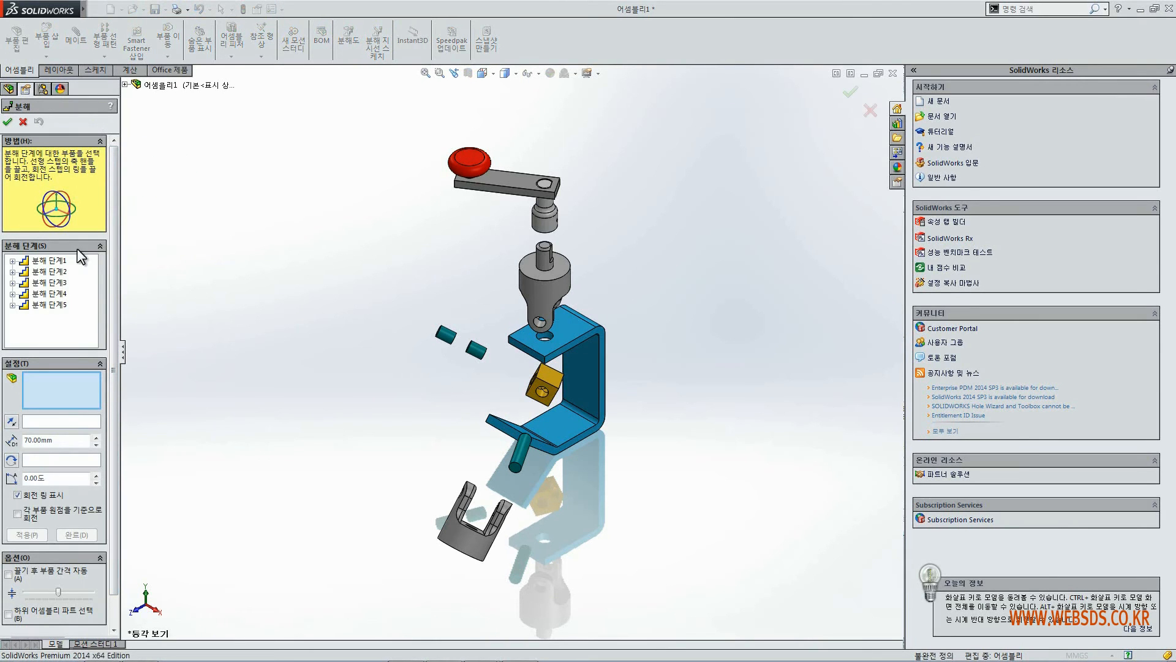
click(60, 261)
click(59, 271)
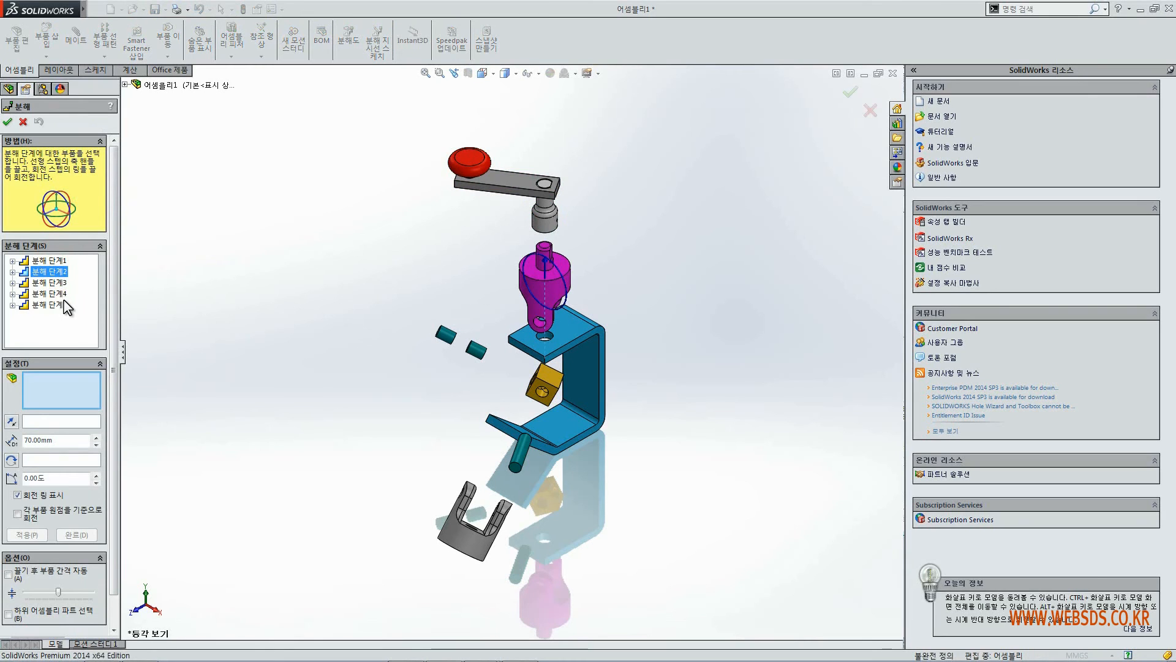
click(147, 273)
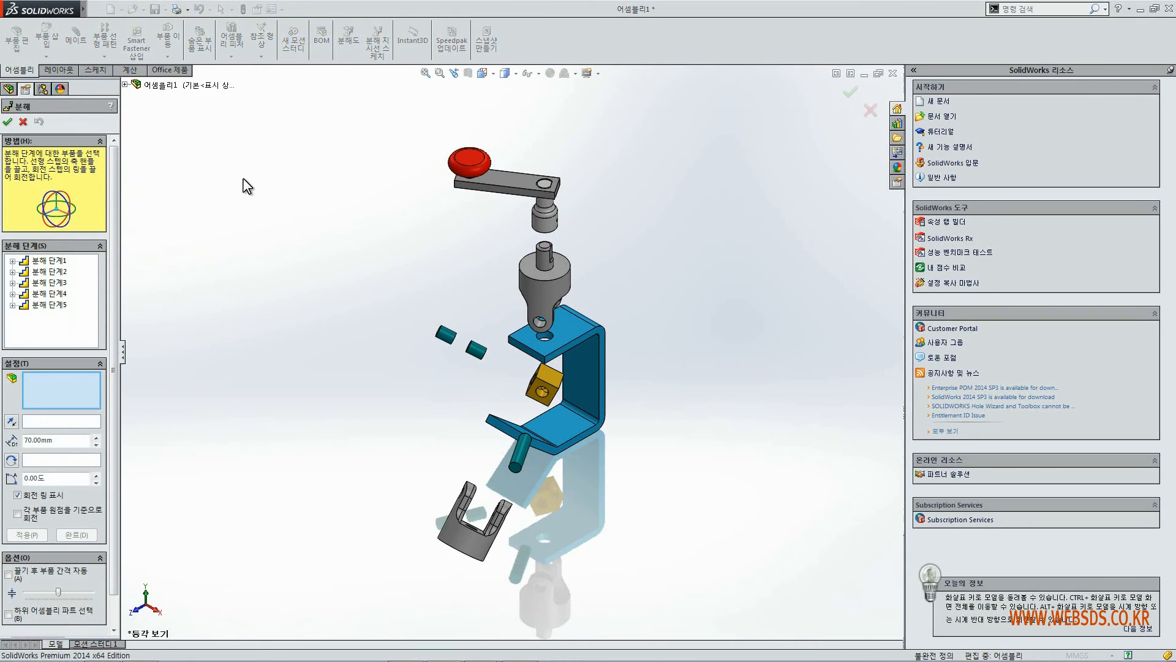
click(7, 123)
Collapse the exploded view of the top-level assembly so all parts return to their assembled positions
click(7, 89)
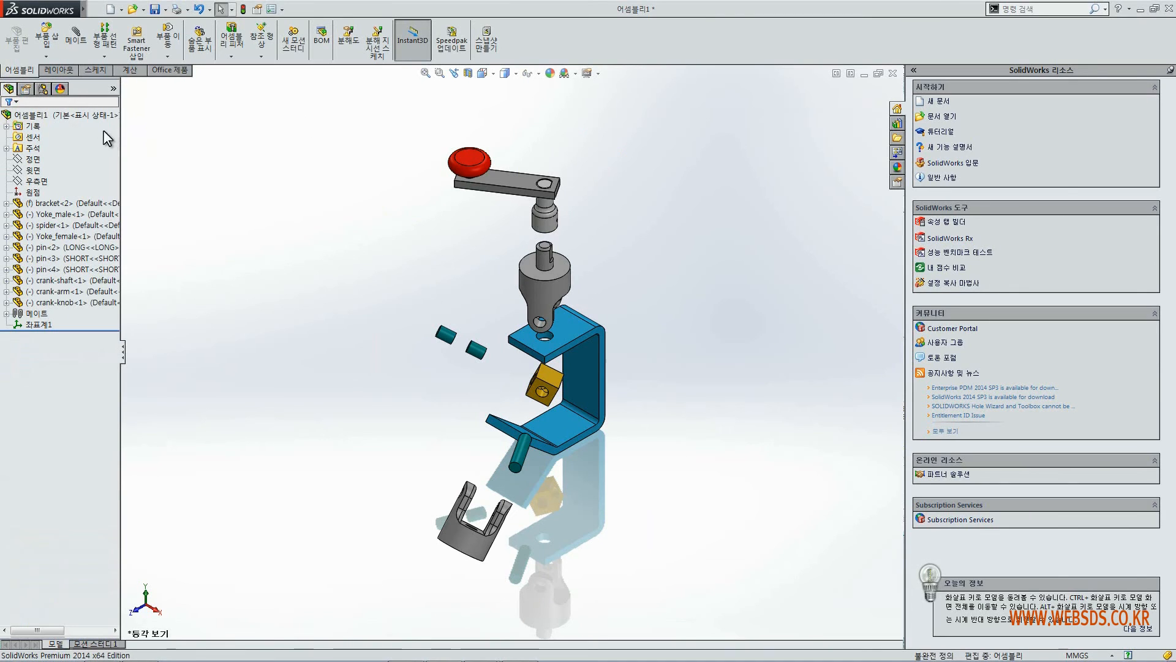
click(72, 116)
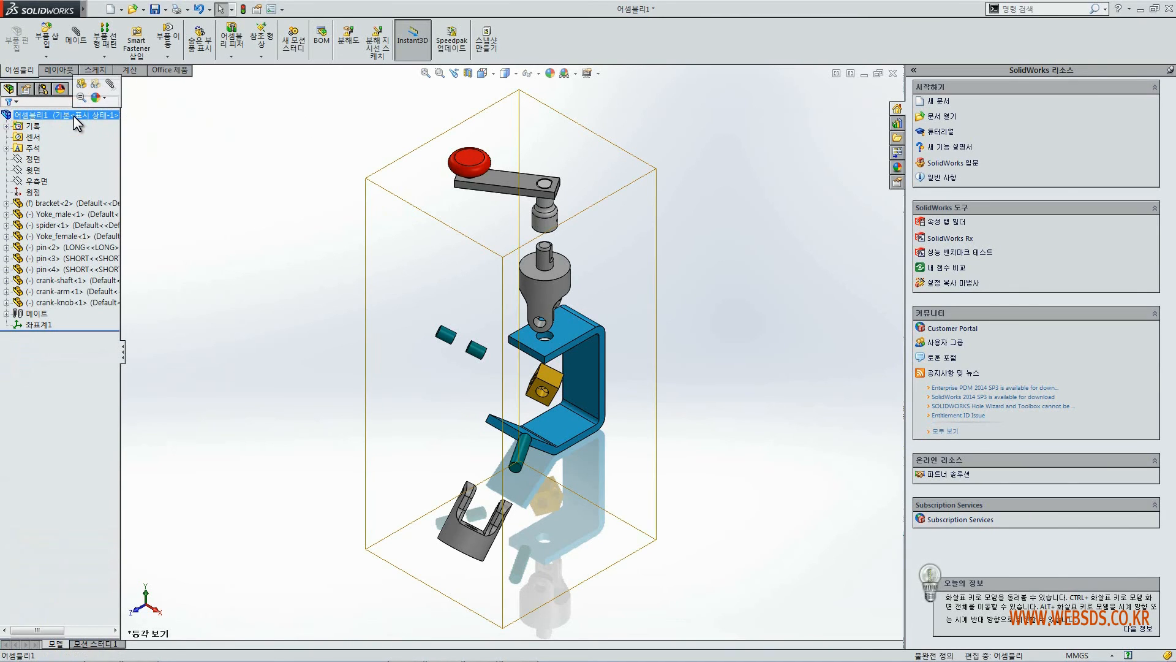
right_click(72, 115)
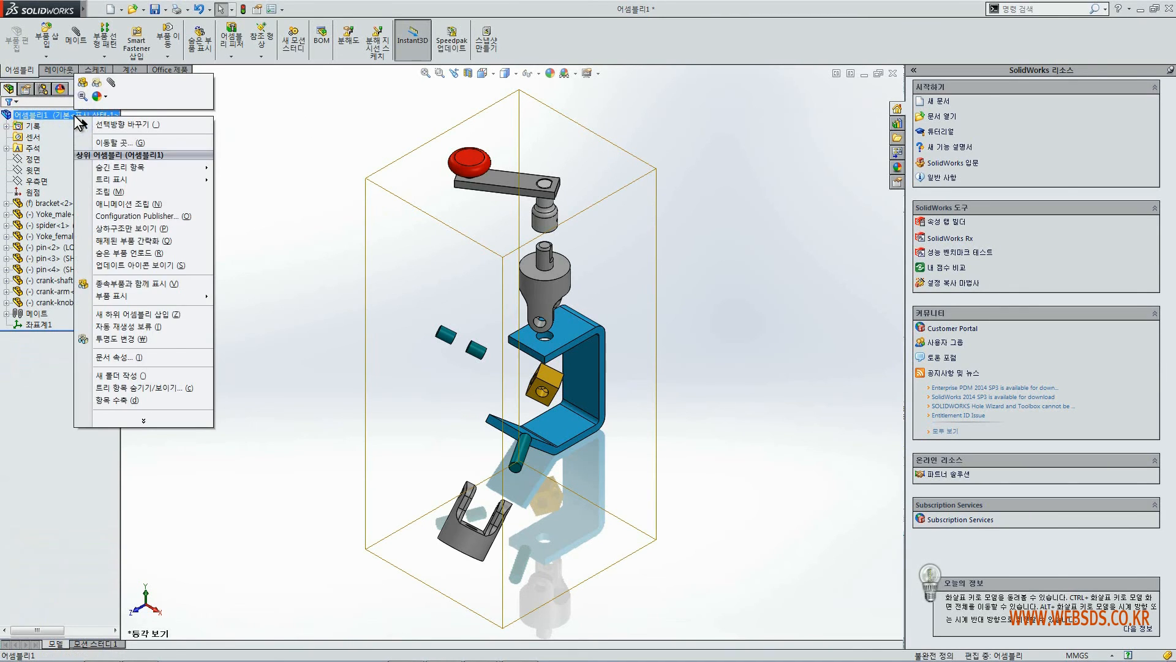
click(117, 193)
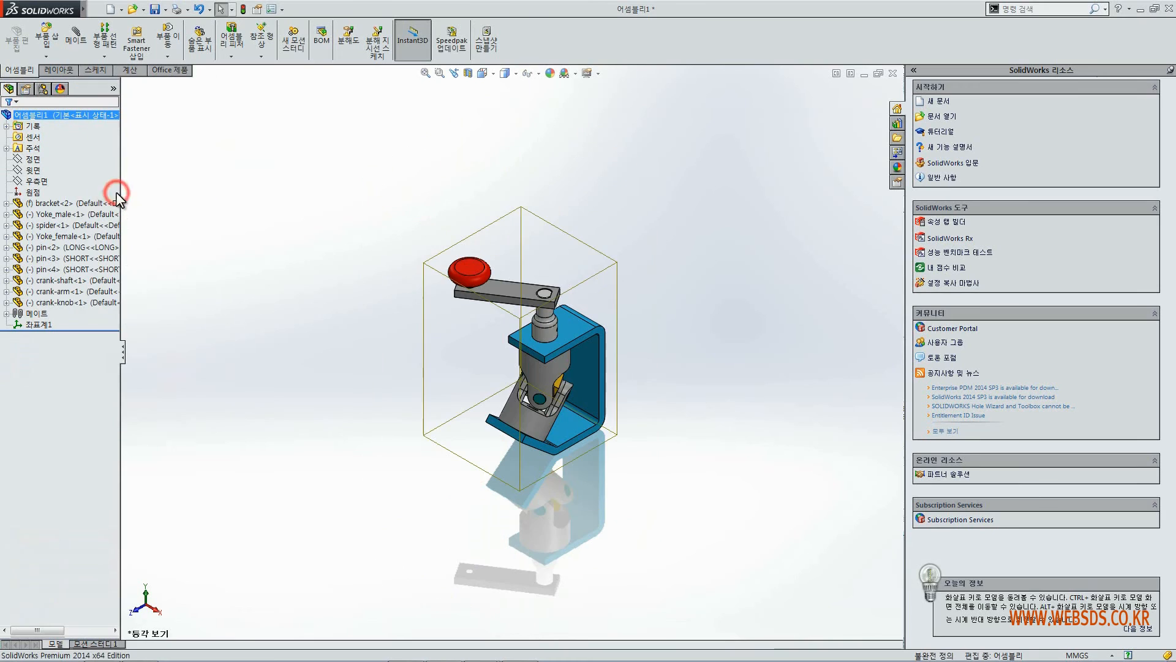
Explode the top-level crank assembly using its saved exploded view
click(195, 186)
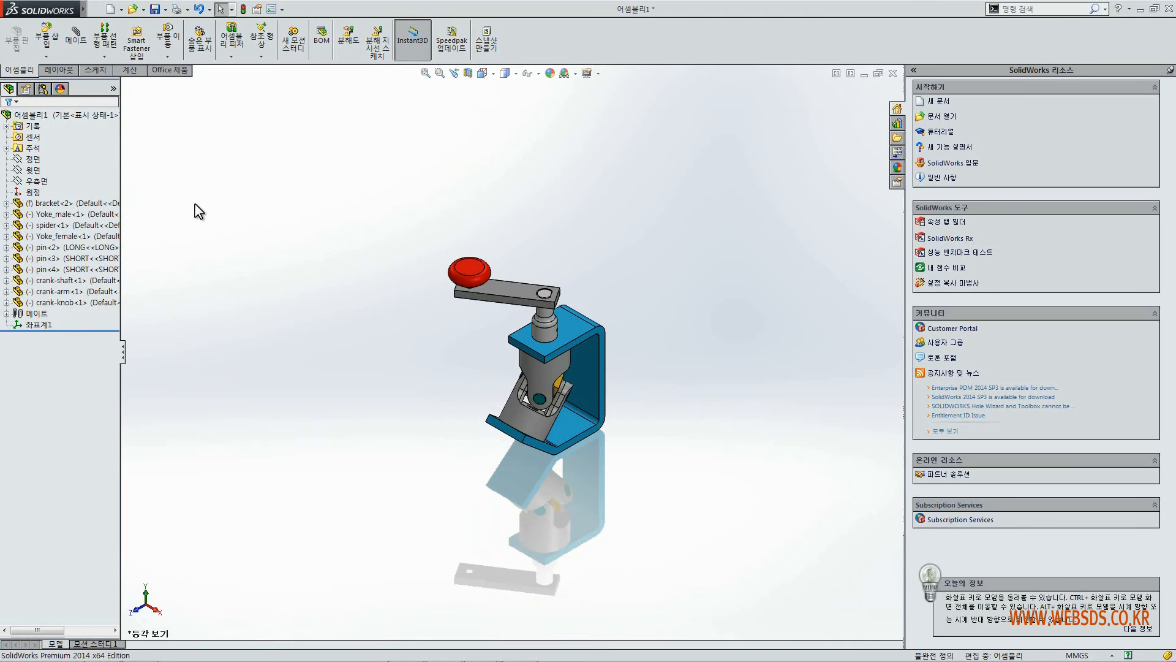
click(105, 117)
right_click(109, 120)
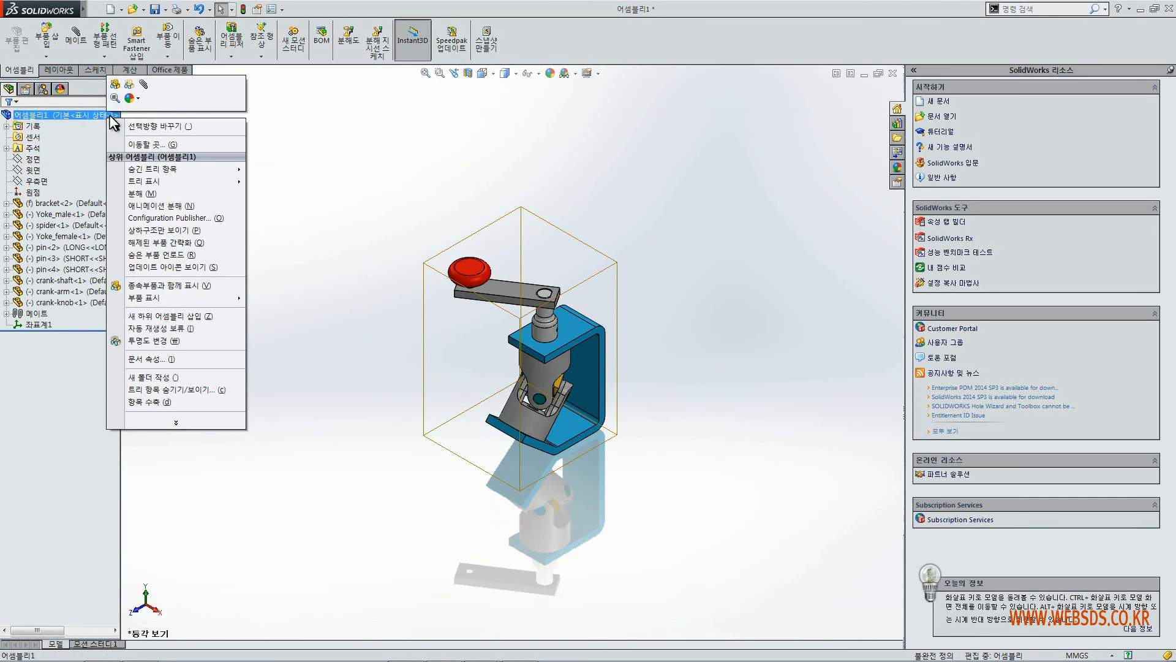
click(162, 193)
click(182, 191)
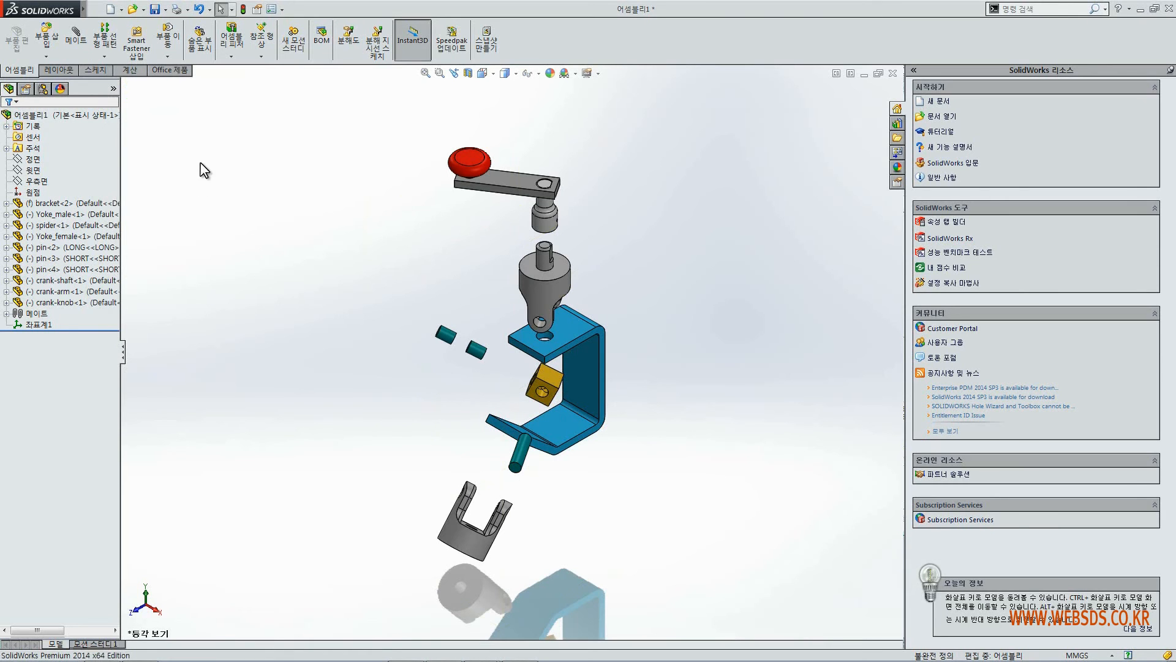
Play the animated collapse of the top-level assembly and close the animation controller
click(88, 112)
right_click(88, 113)
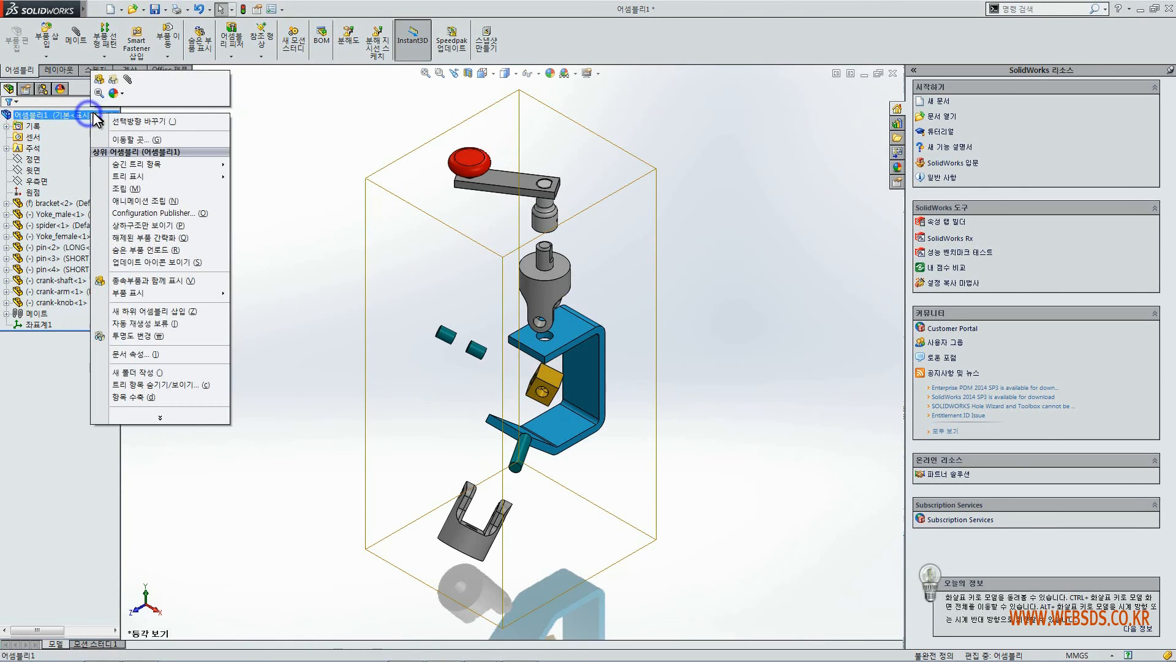
click(180, 201)
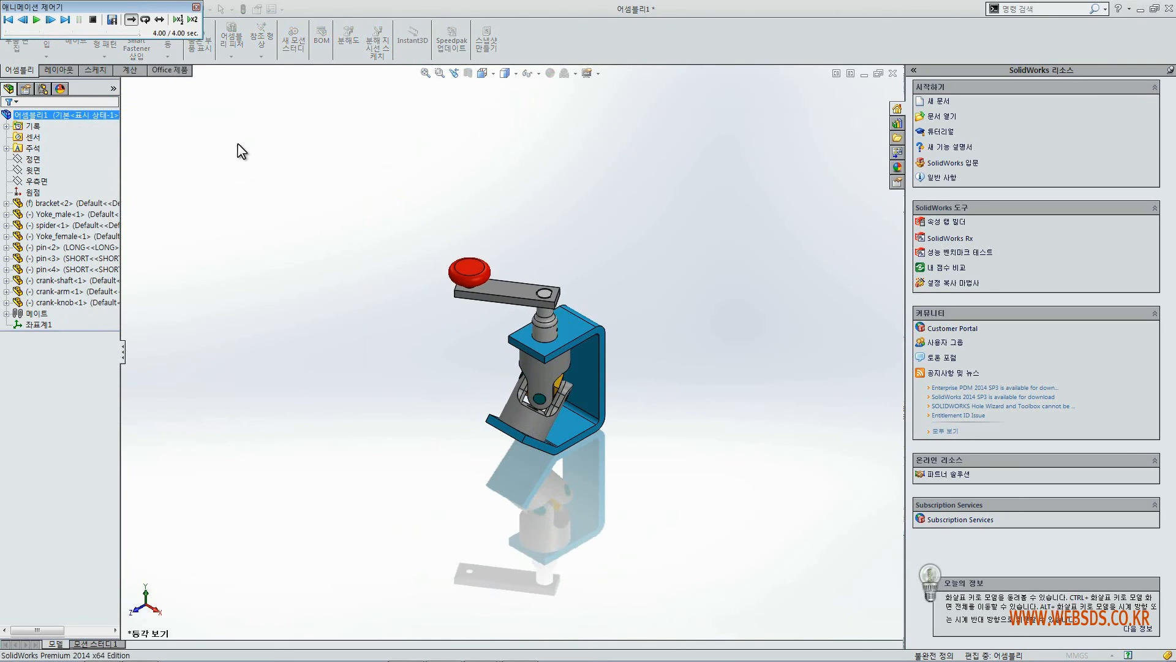
click(196, 7)
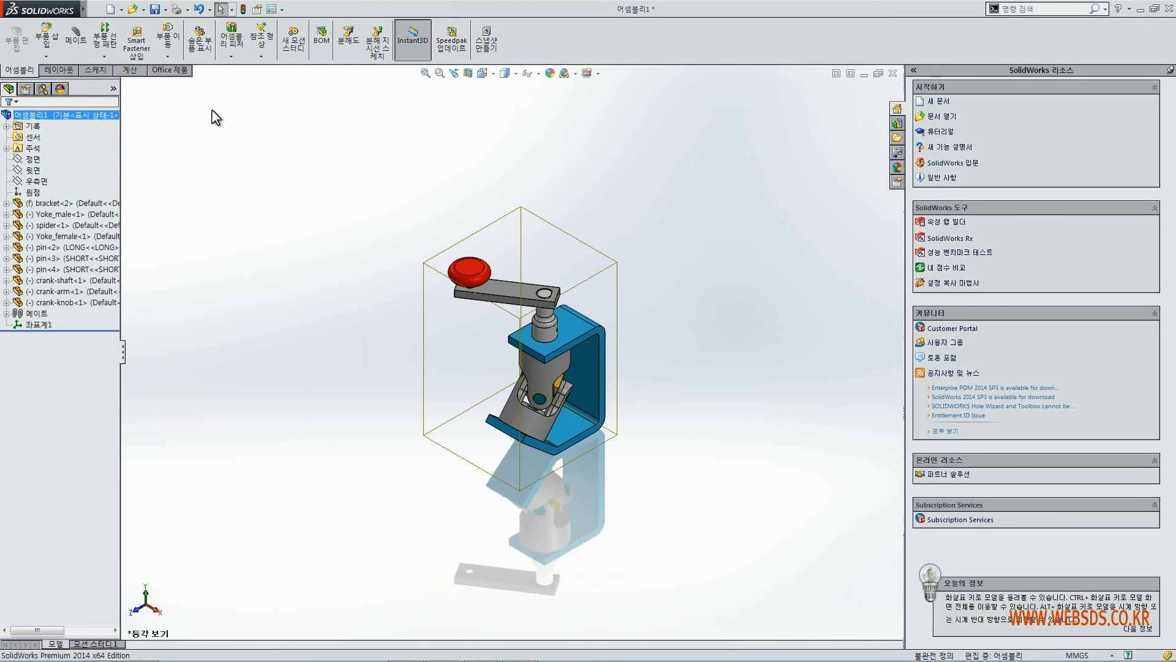
Play the animated explode of the top-level assembly, close the animation controller, and return the assembly to its collapsed state
right_click(105, 115)
click(166, 204)
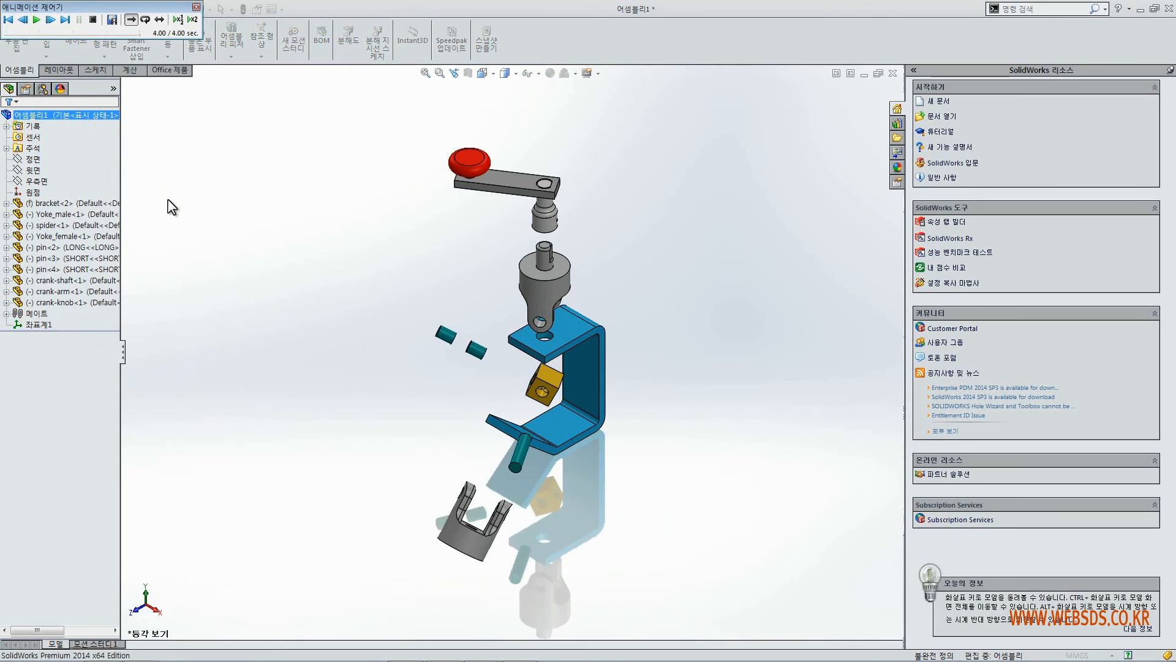
click(196, 7)
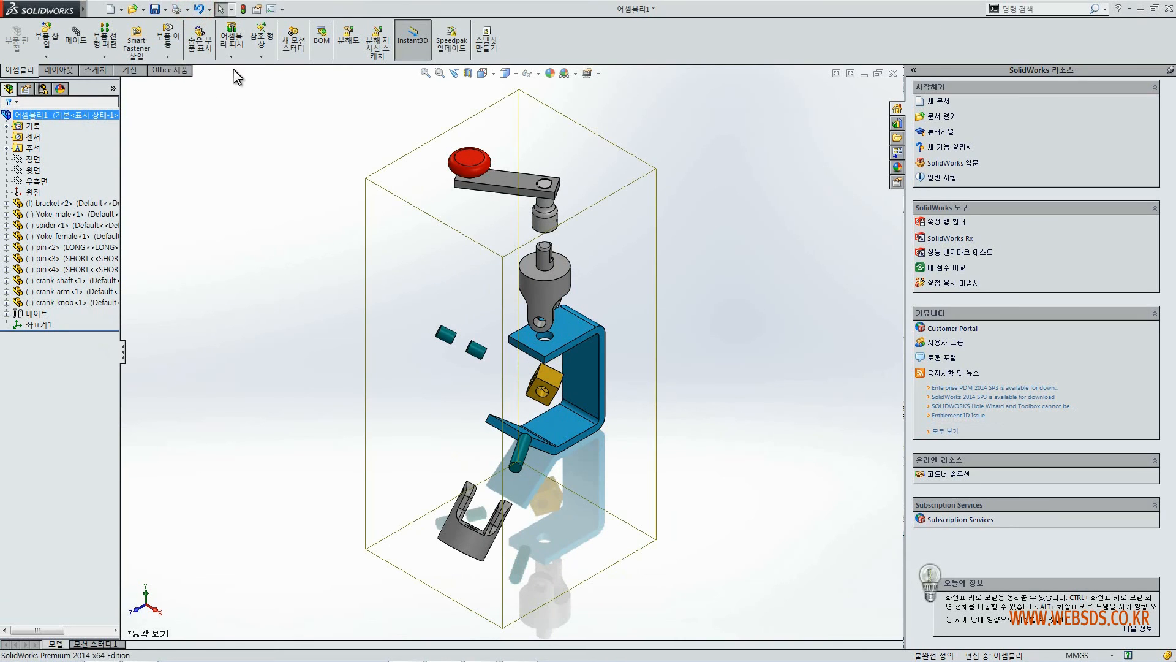
right_click(94, 112)
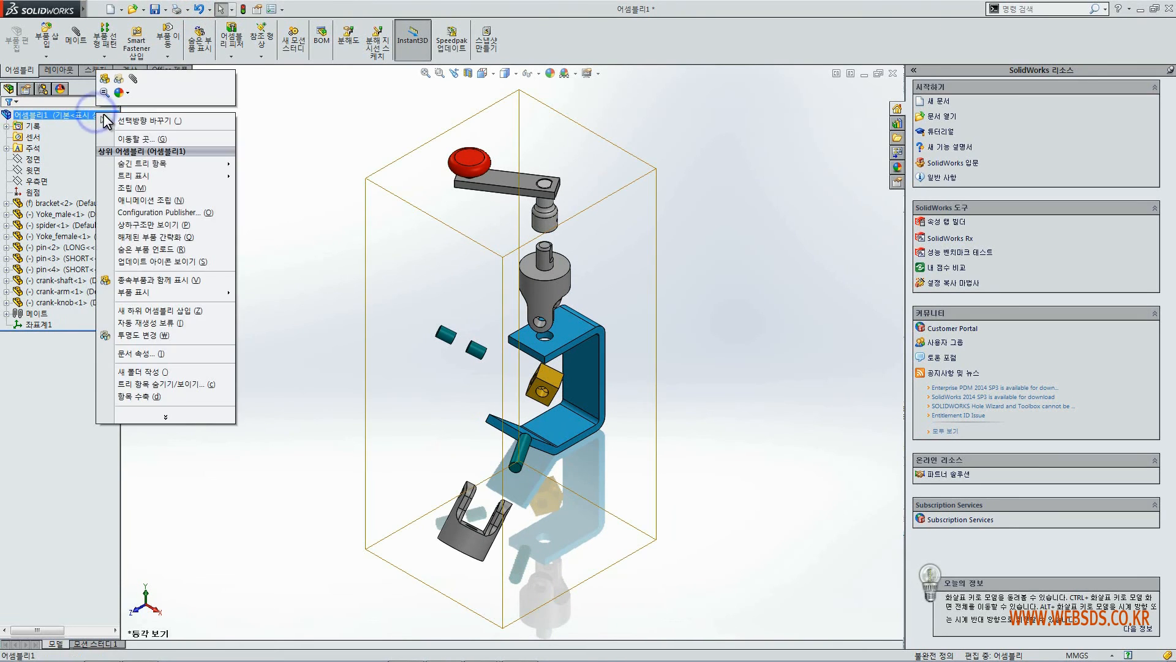
click(147, 186)
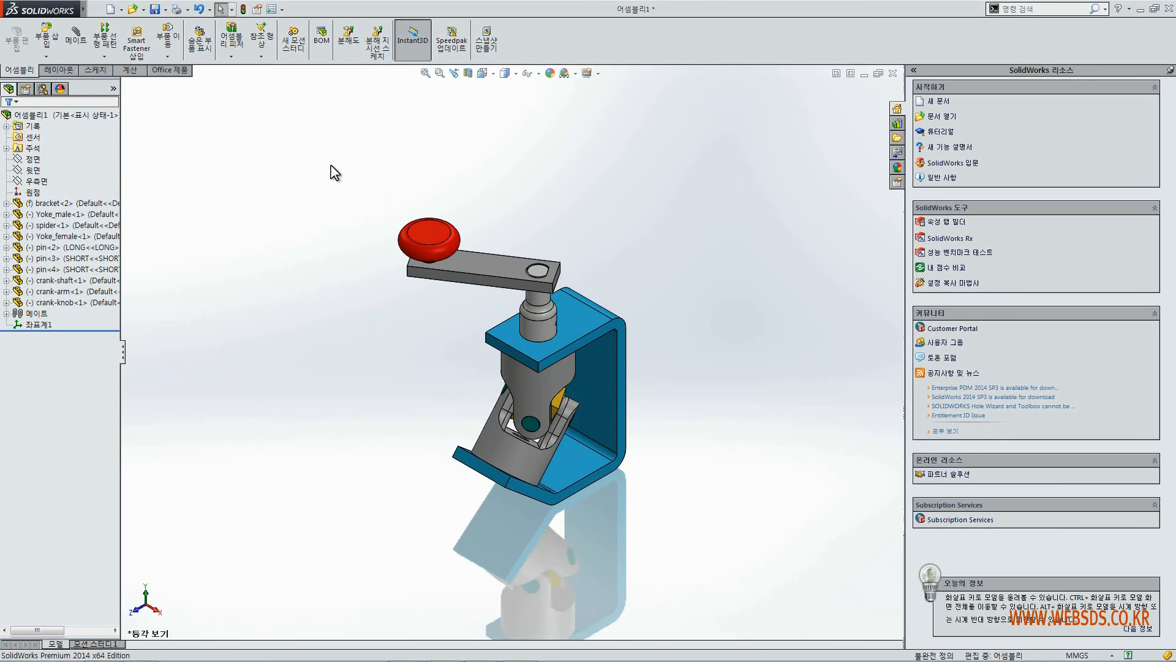
Create a new drawing from the assembly on a standard A3 (ISO) sheet with the sheet format displayed
click(123, 9)
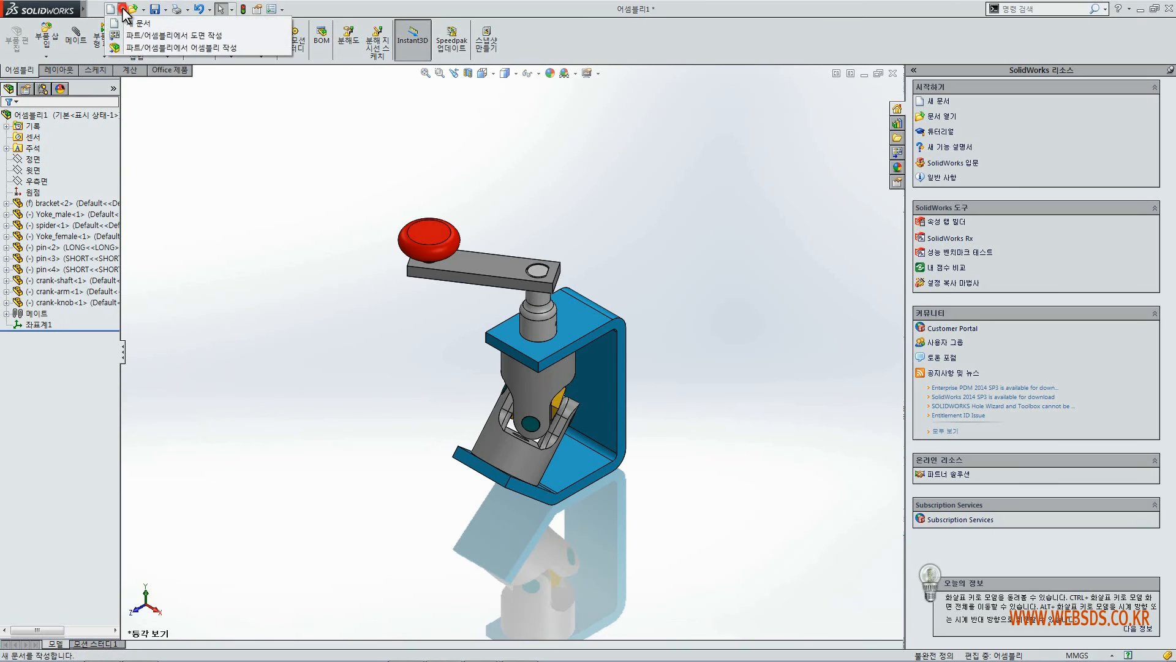
click(146, 35)
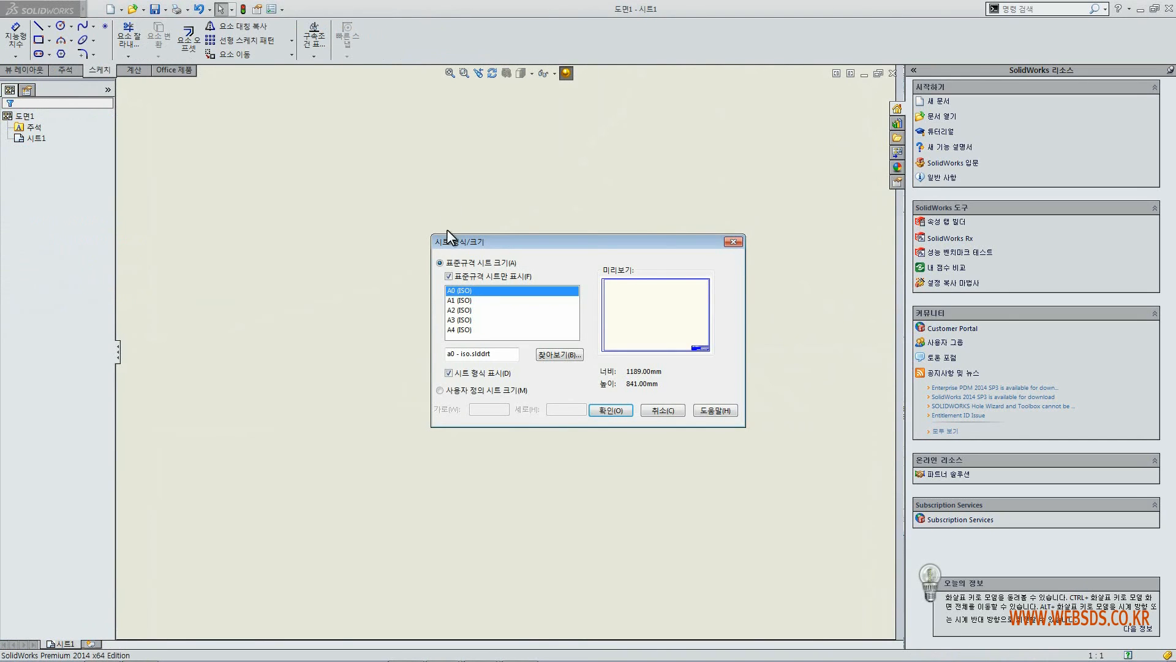
click(459, 320)
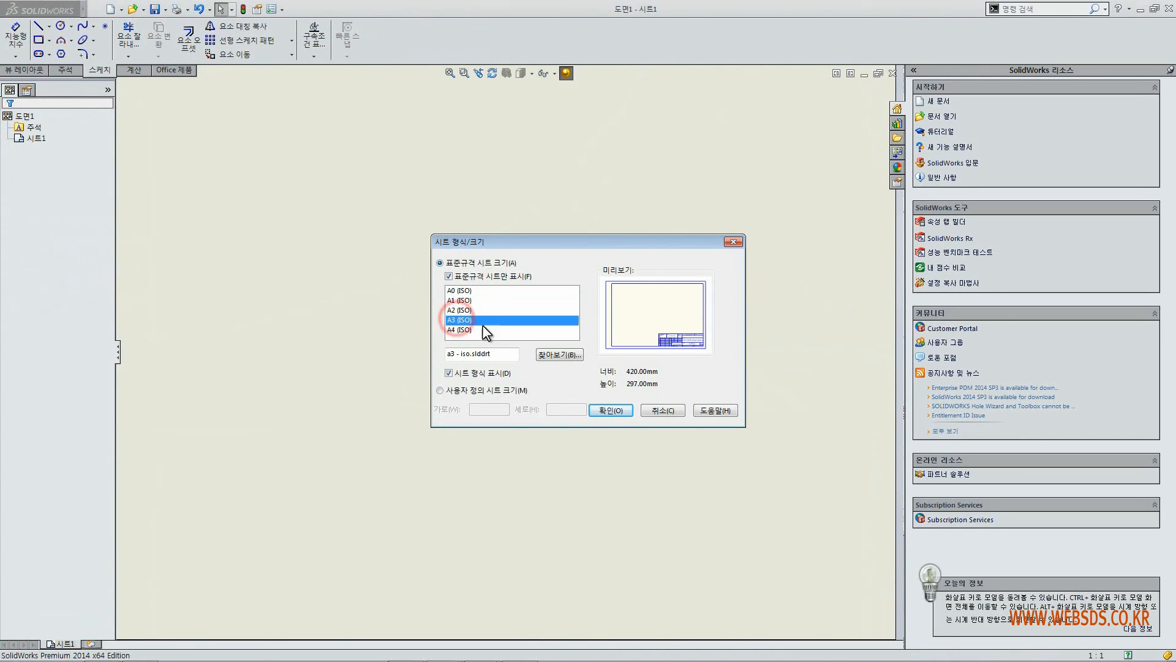
click(609, 410)
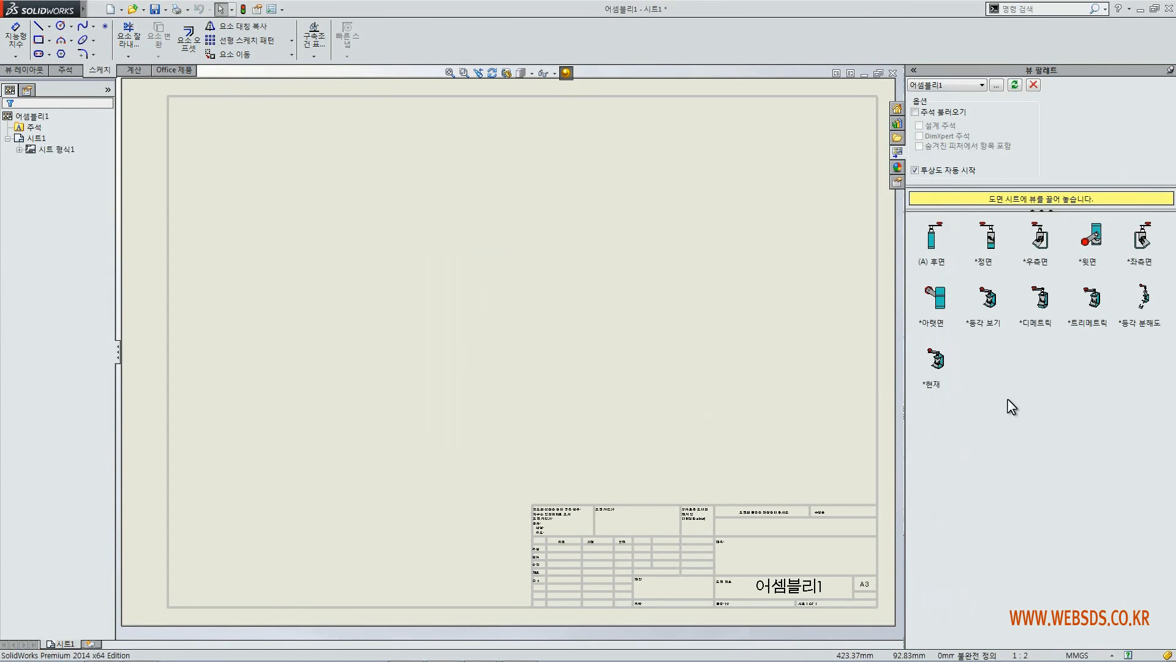
Place the assembly's isometric view near the middle of the drawing sheet
drag(951, 274, 454, 263)
drag(398, 421, 1111, 388)
click(990, 301)
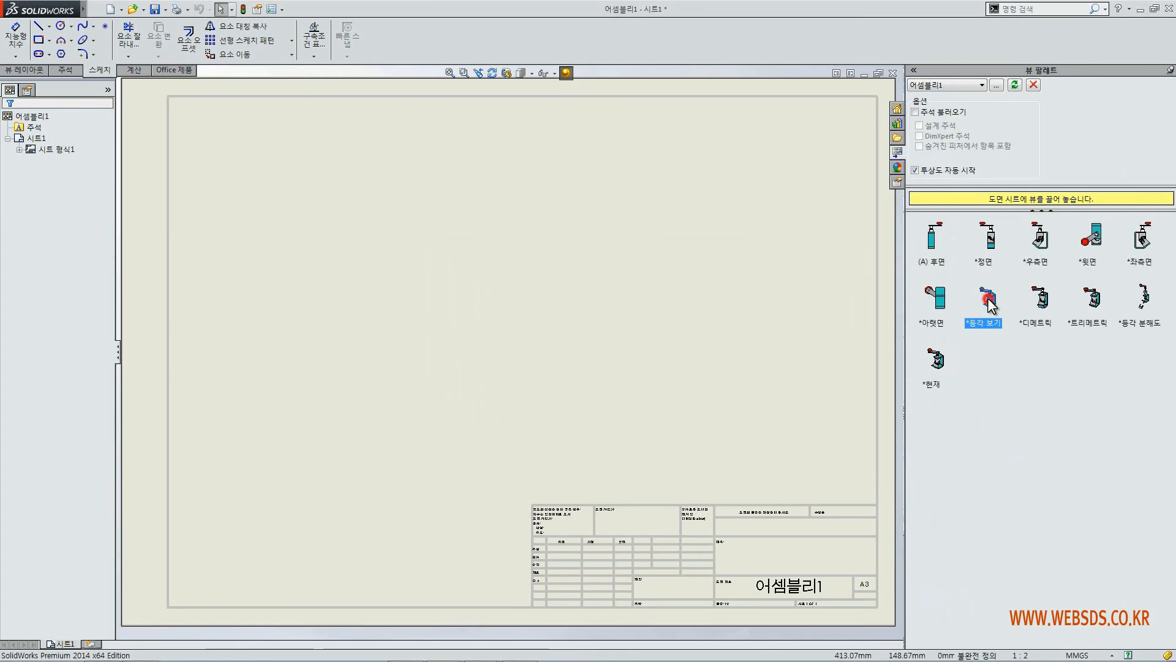
mouse_move(990, 301)
mouse_down()
mouse_move(721, 192)
mouse_move(525, 243)
mouse_move(388, 349)
mouse_move(450, 365)
mouse_up()
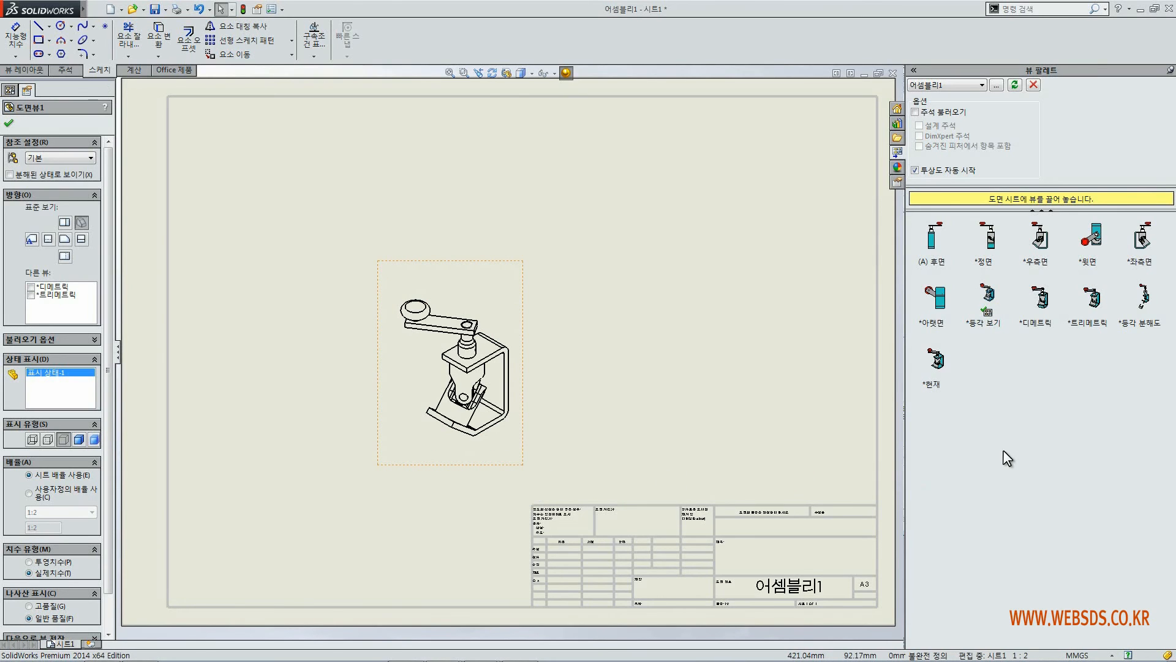
Place the assembly's top view in the upper-left area of the sheet and finish without keeping any projected views
click(1094, 240)
drag(1094, 240, 269, 228)
click(194, 201)
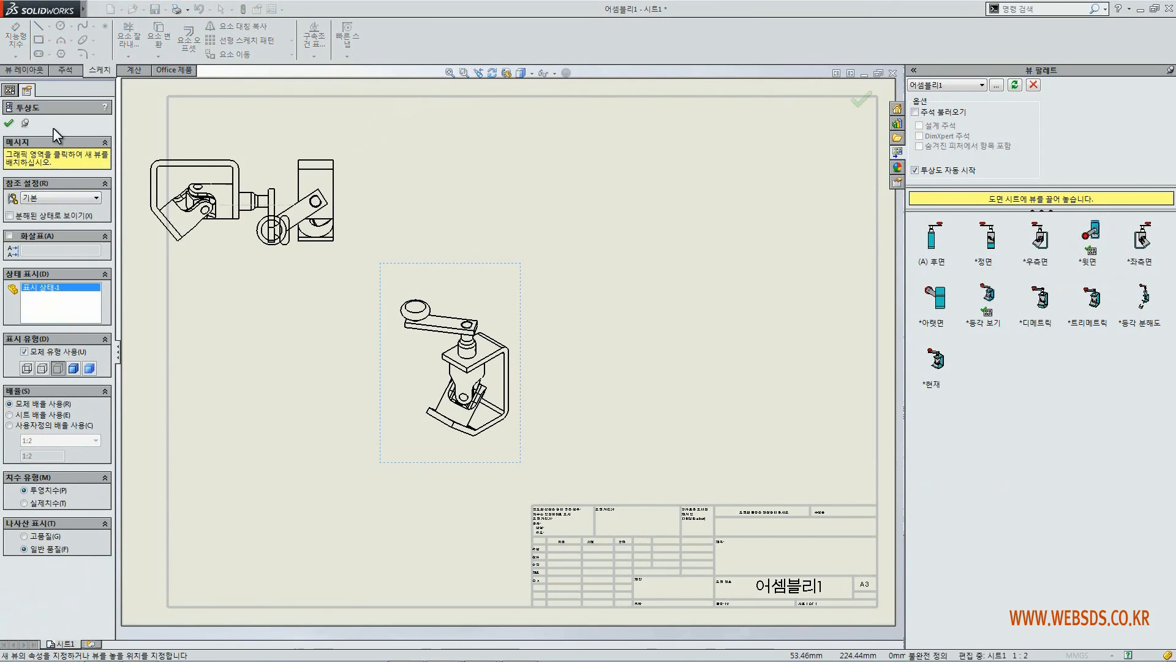
click(7, 125)
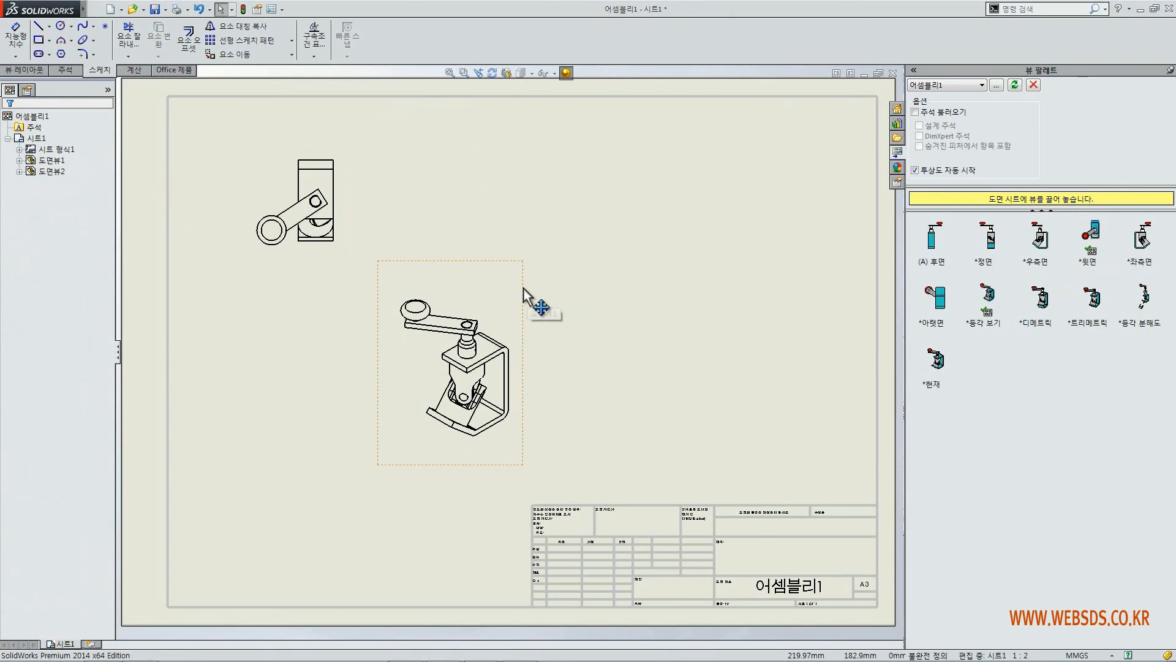
Move the isometric drawing view up and to the right on the sheet and display it shaded with edges
mouse_move(520, 287)
mouse_down()
mouse_move(623, 228)
mouse_move(612, 210)
mouse_move(587, 224)
mouse_up()
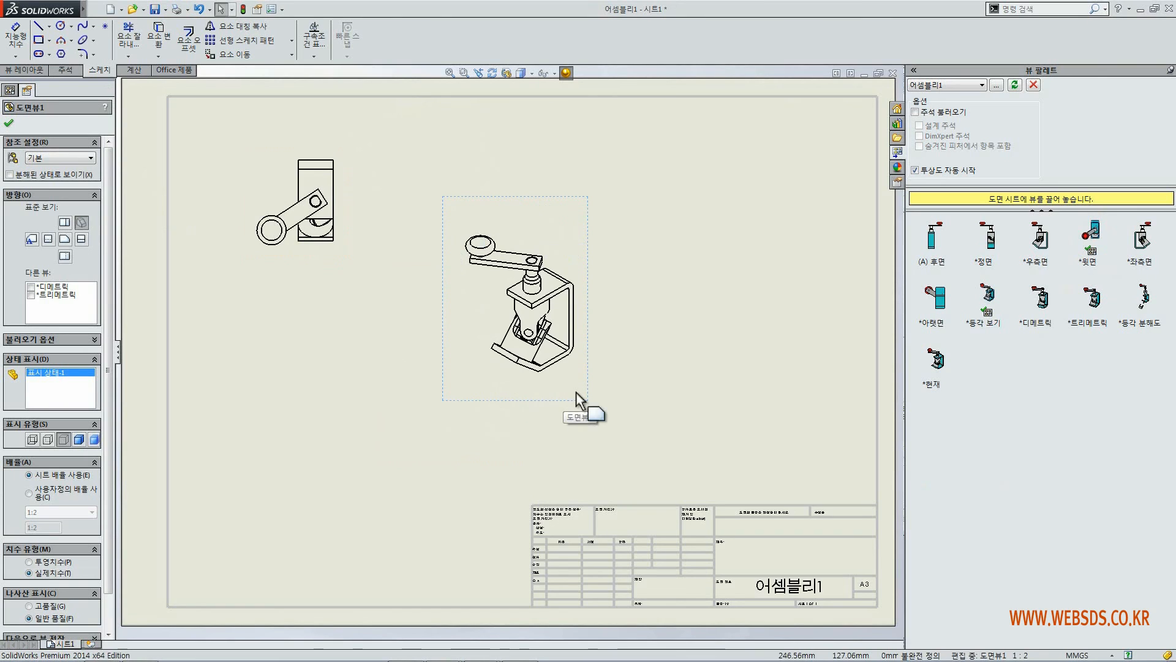
click(523, 73)
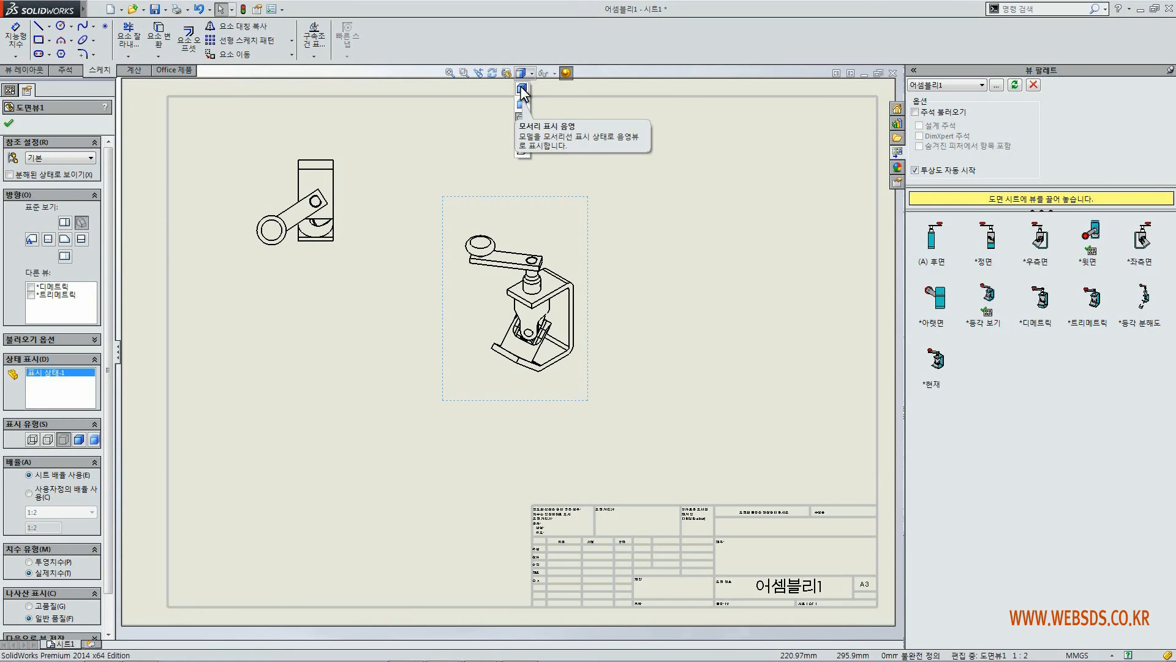
click(522, 91)
click(663, 208)
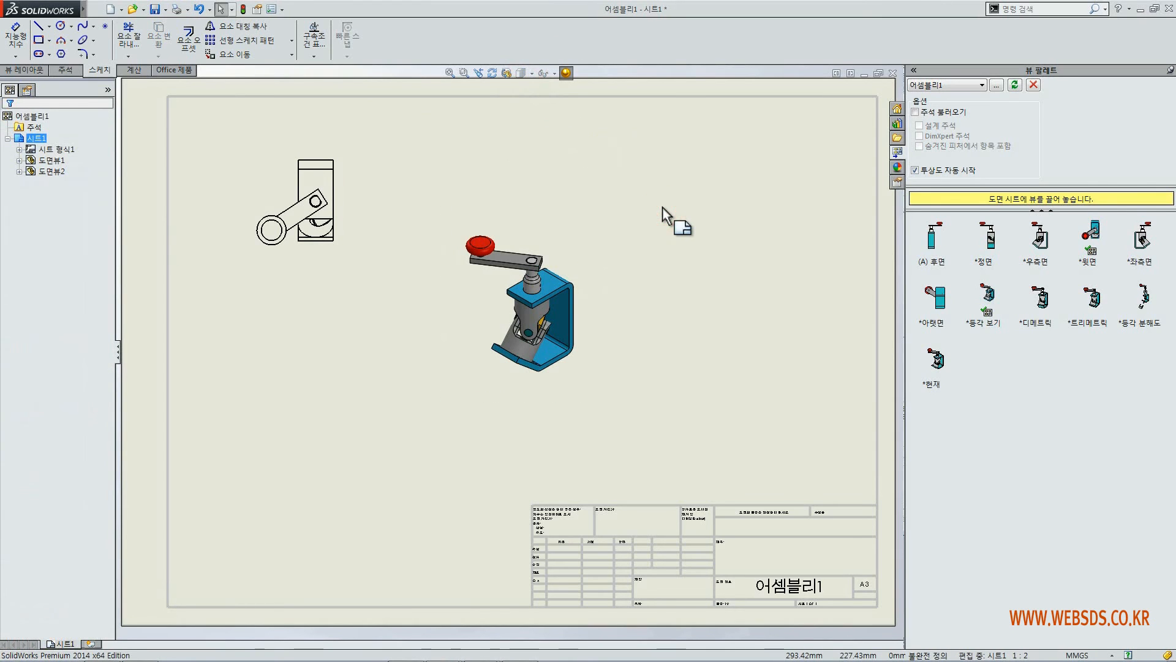
Show the isometric drawing view in its exploded state
click(565, 228)
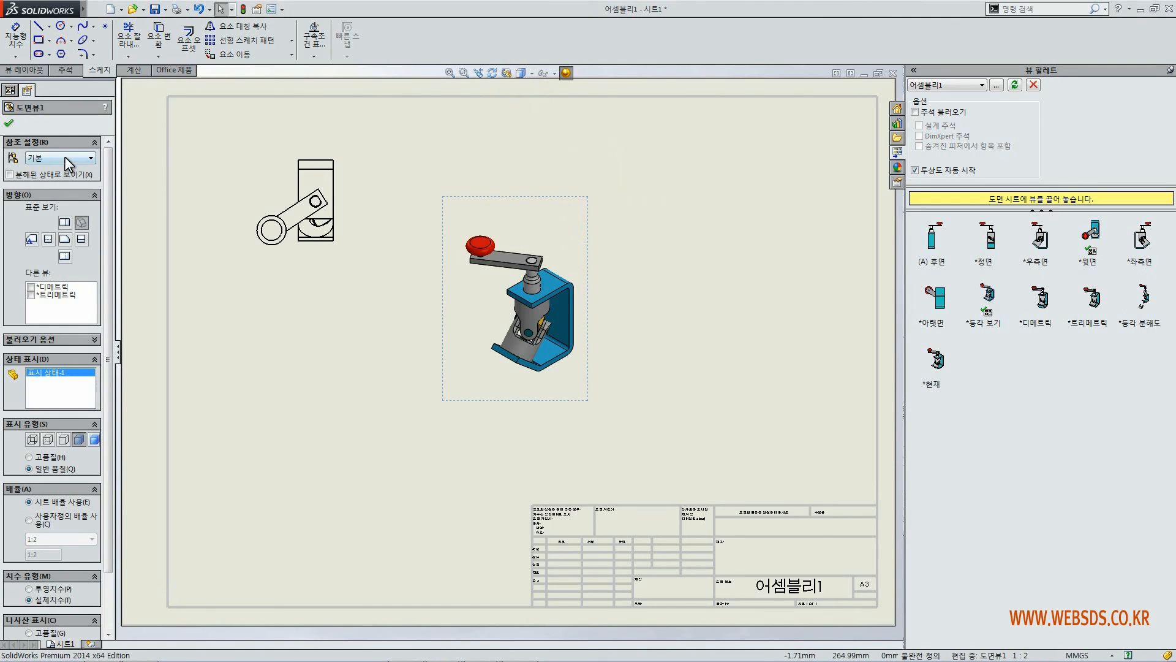
click(9, 175)
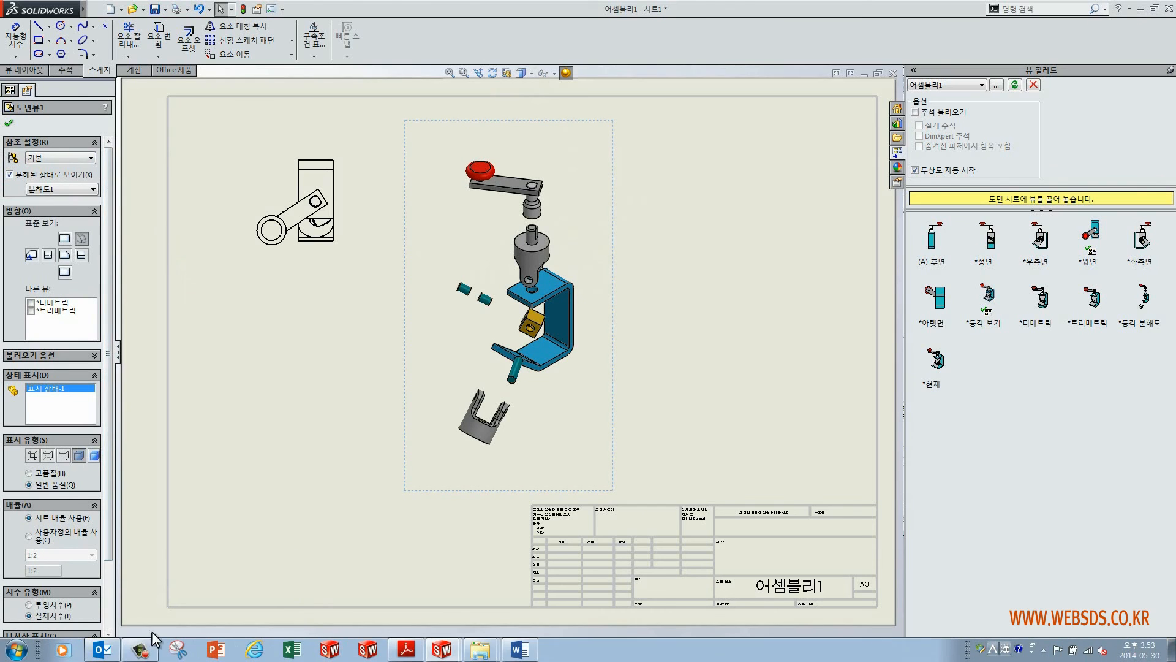
click(141, 651)
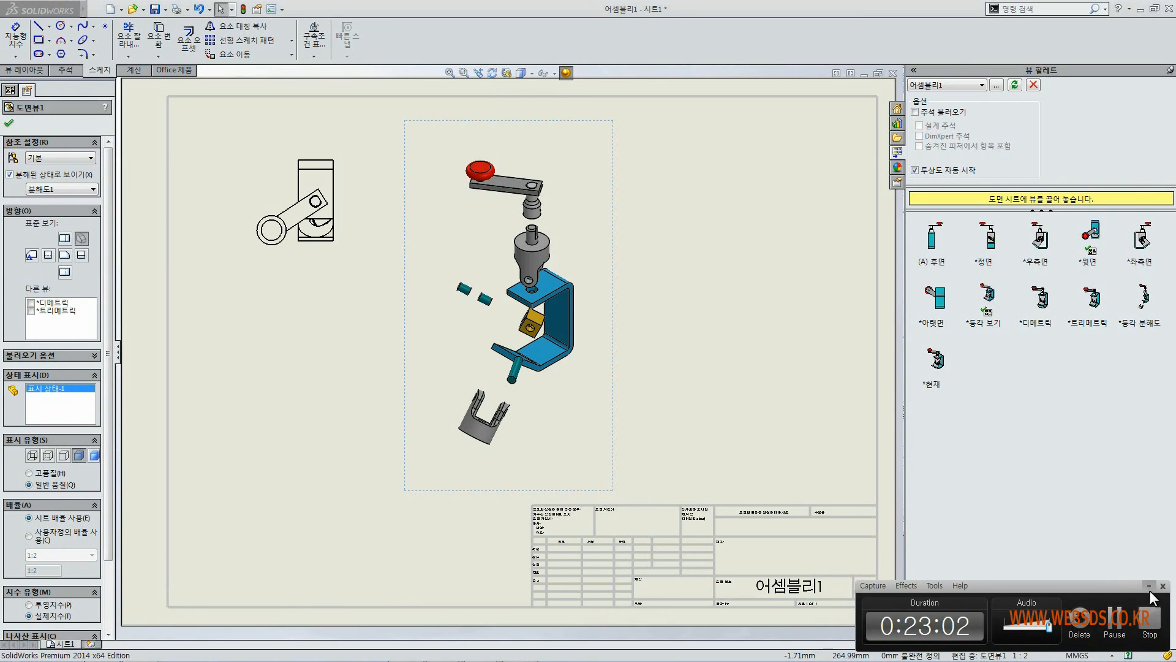
click(1148, 586)
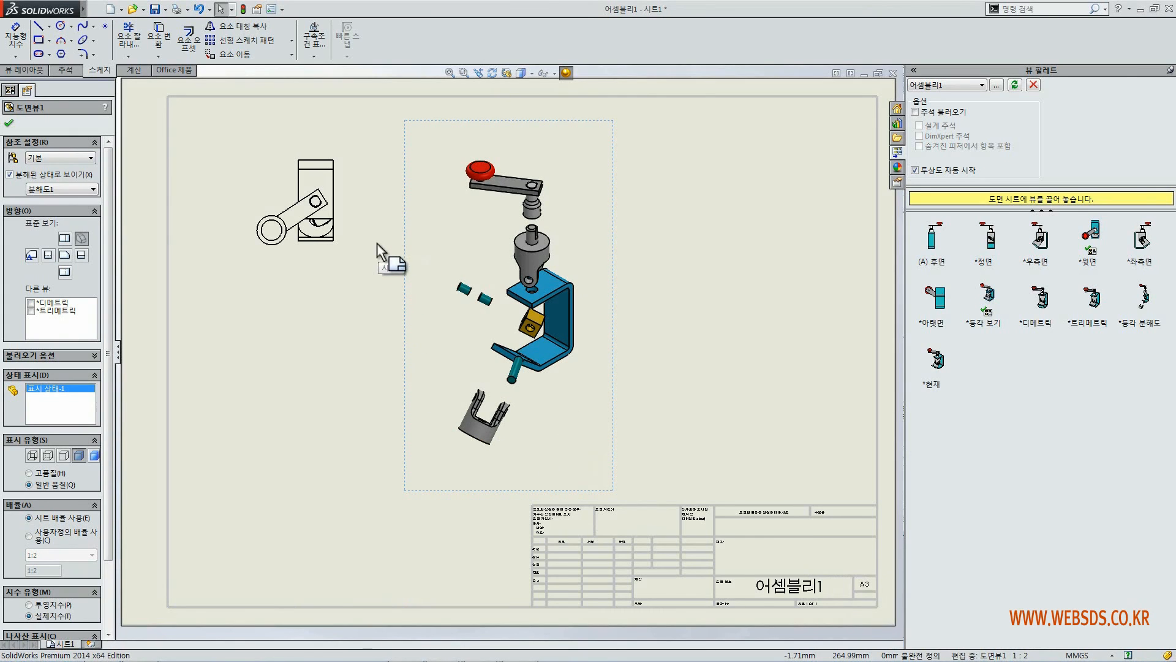
Accept the exploded view's properties and move the view slightly left and down, clear of the title block
click(9, 123)
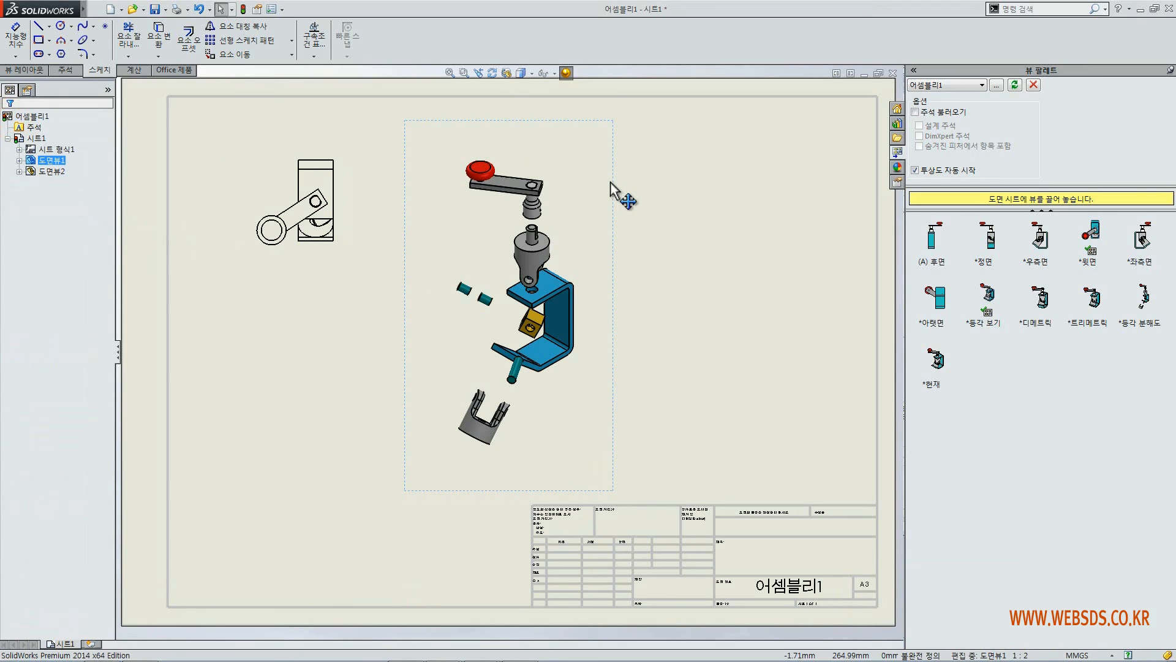
drag(608, 186, 597, 222)
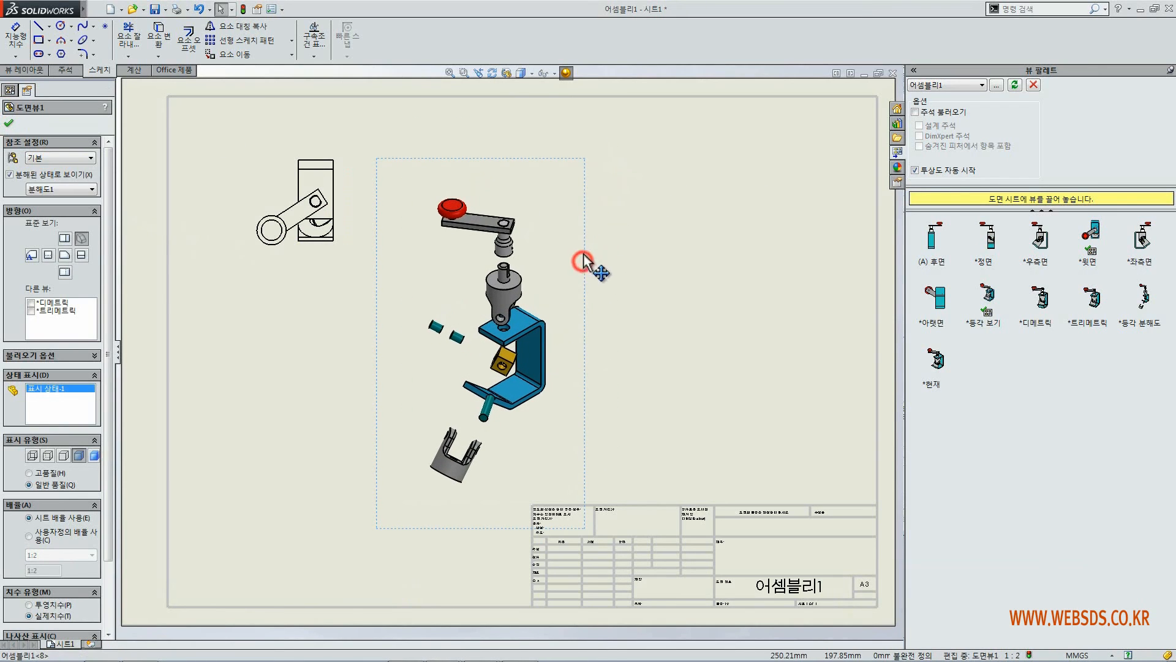
drag(582, 259, 582, 239)
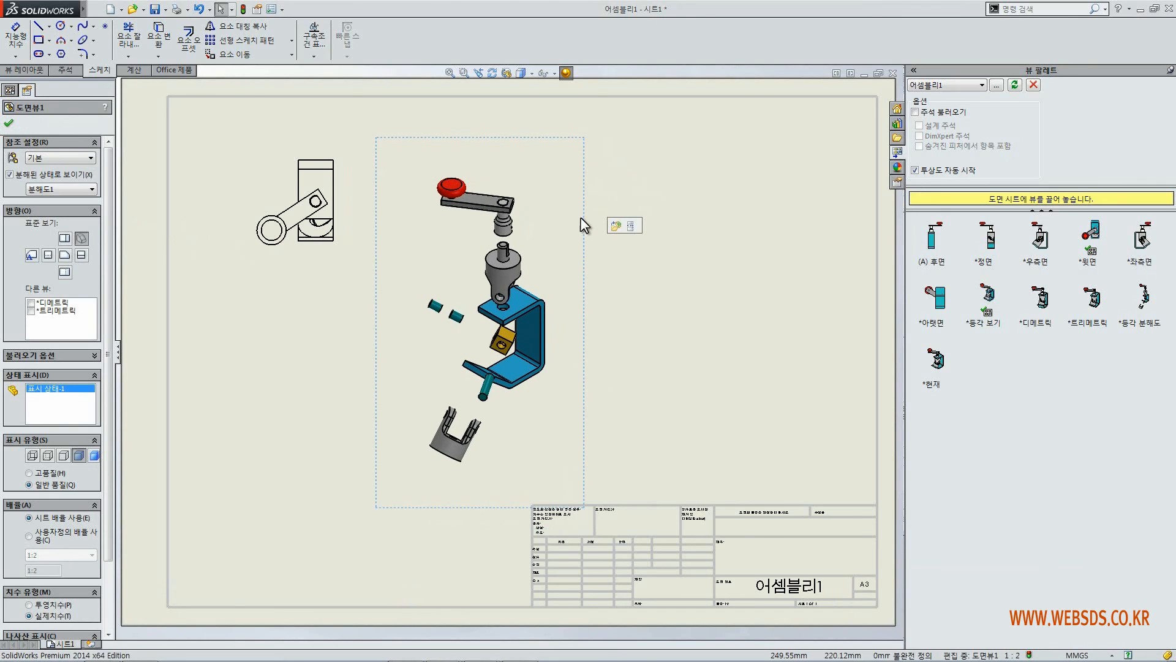
Insert a top-level-only BOM table for the exploded view with the bom-standard template and place it in the sheet's upper-right corner
right_click(582, 257)
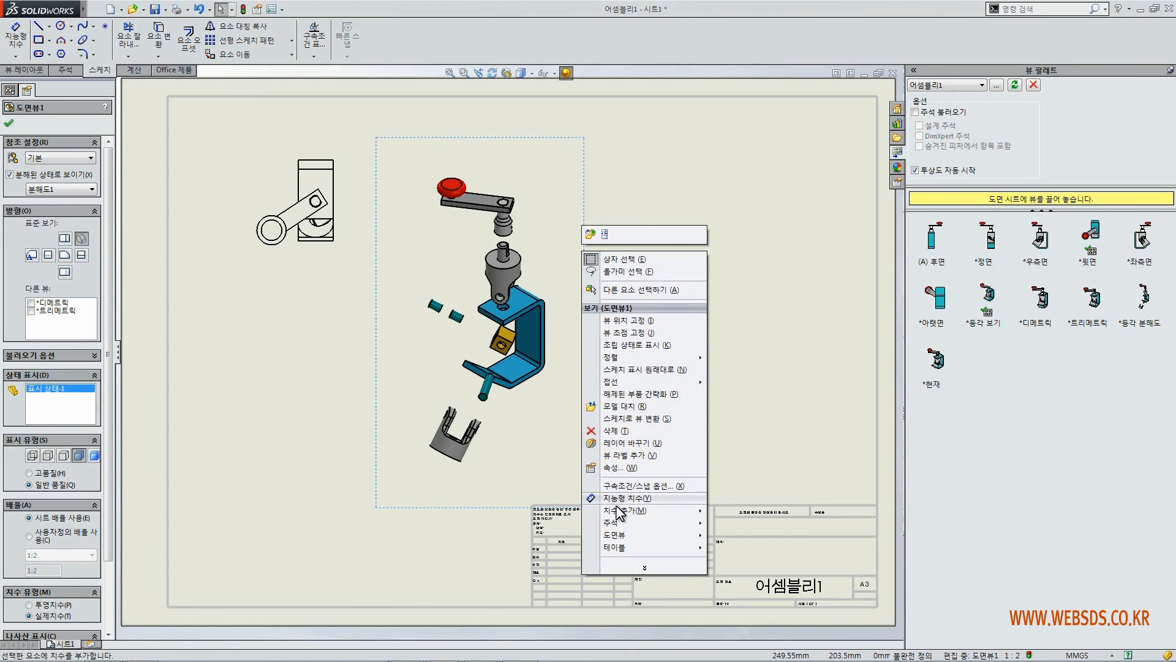
mouse_move(622, 545)
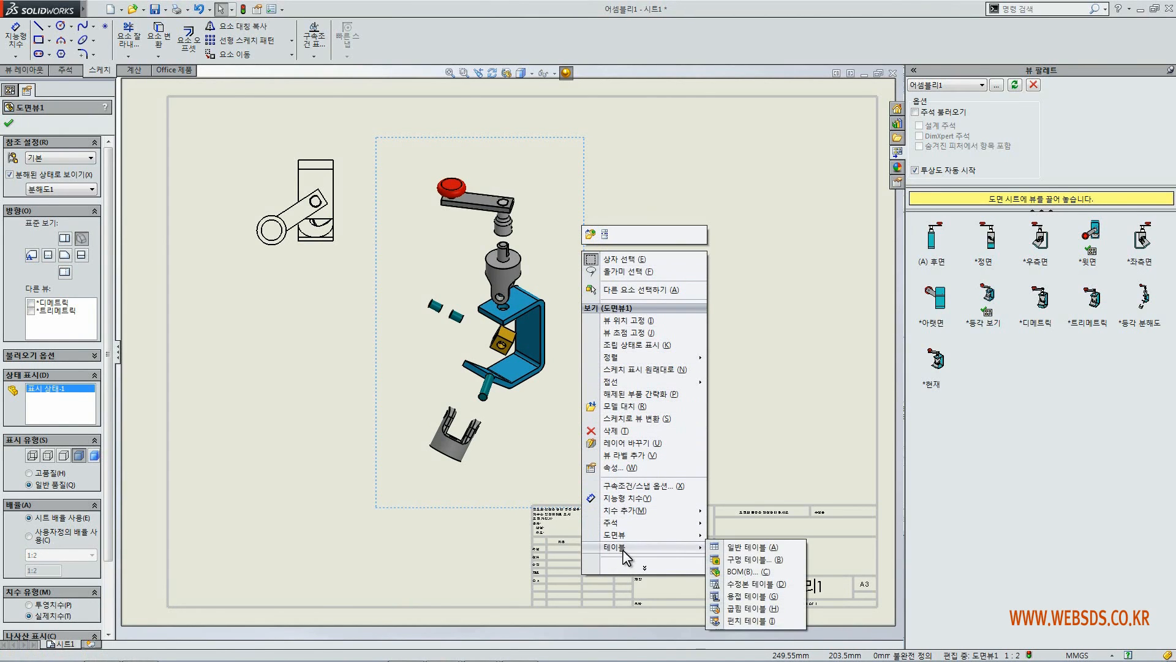
click(742, 572)
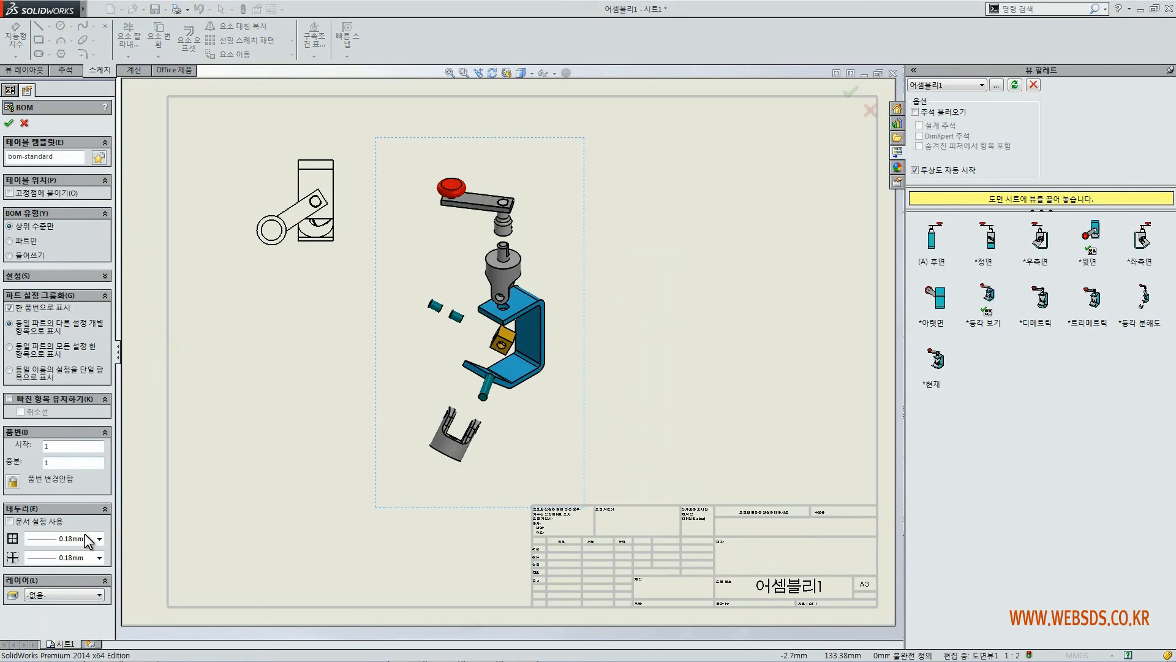
click(9, 123)
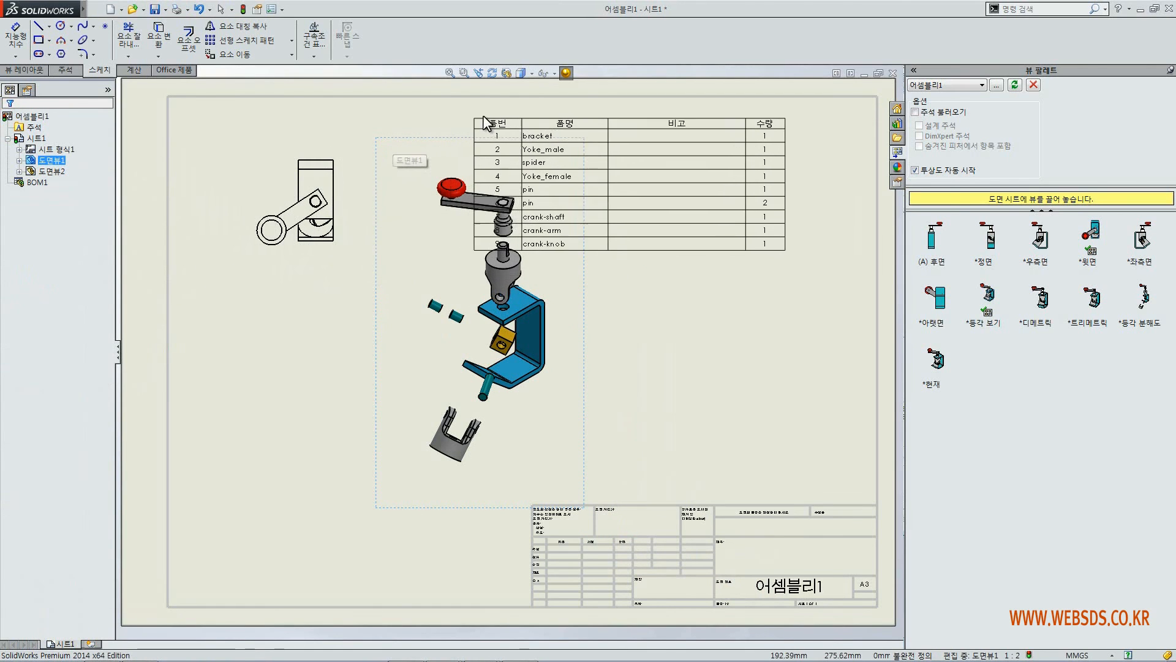
click(560, 100)
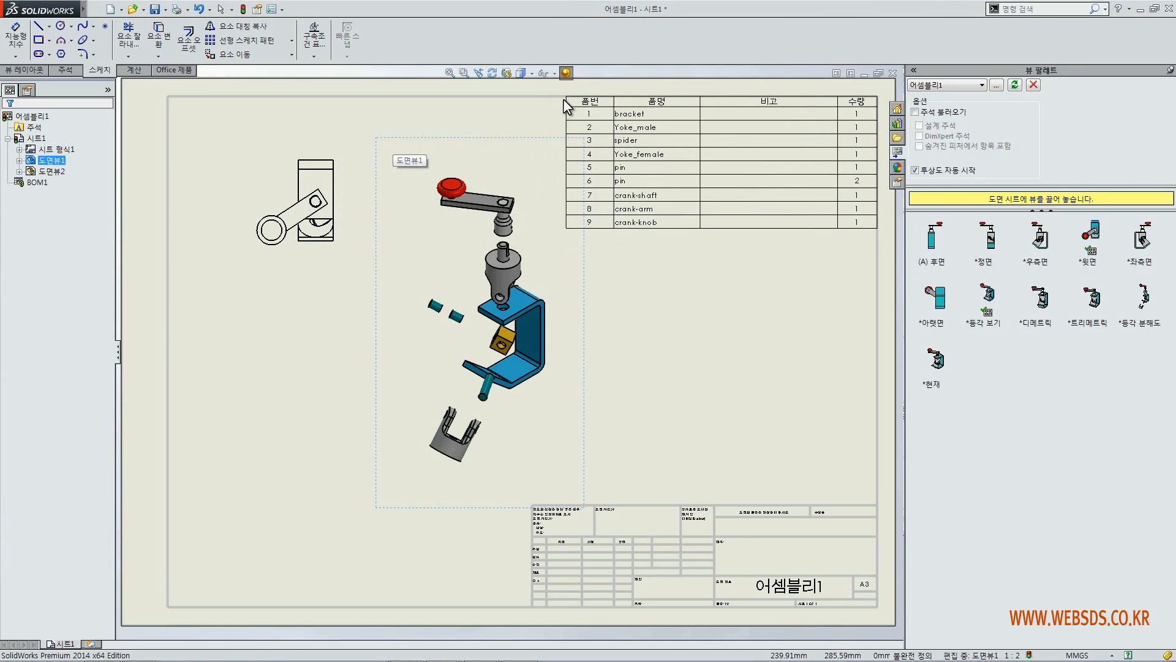
mouse_move(567, 97)
mouse_down()
mouse_move(550, 207)
mouse_move(488, 172)
mouse_move(561, 99)
mouse_up()
click(650, 274)
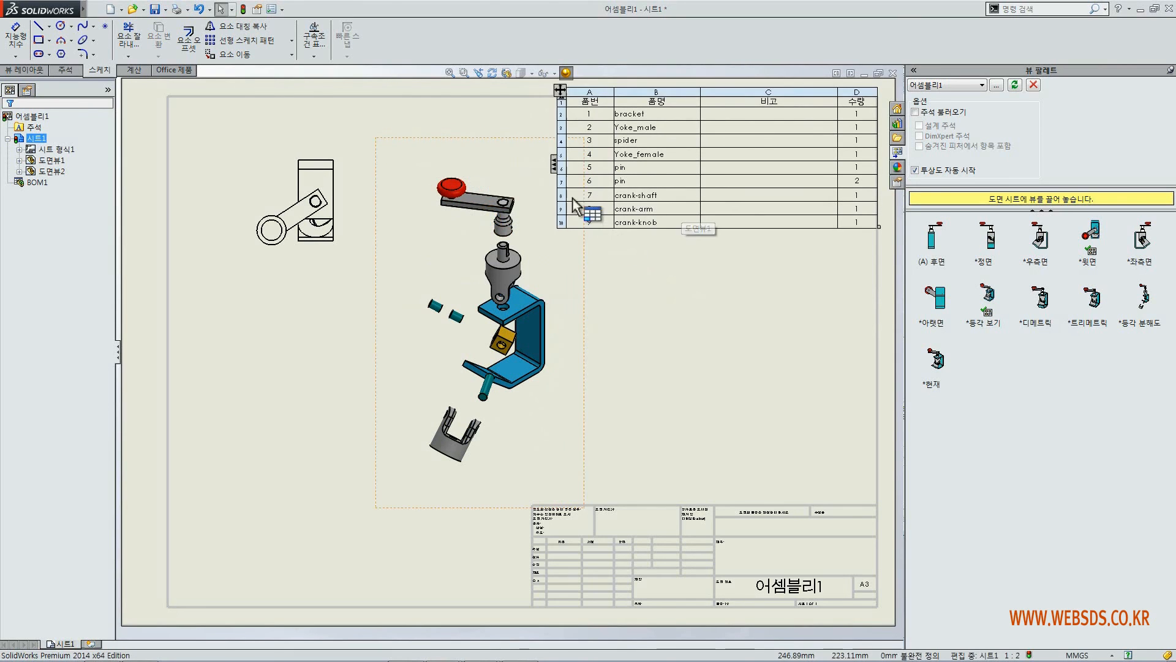
click(801, 260)
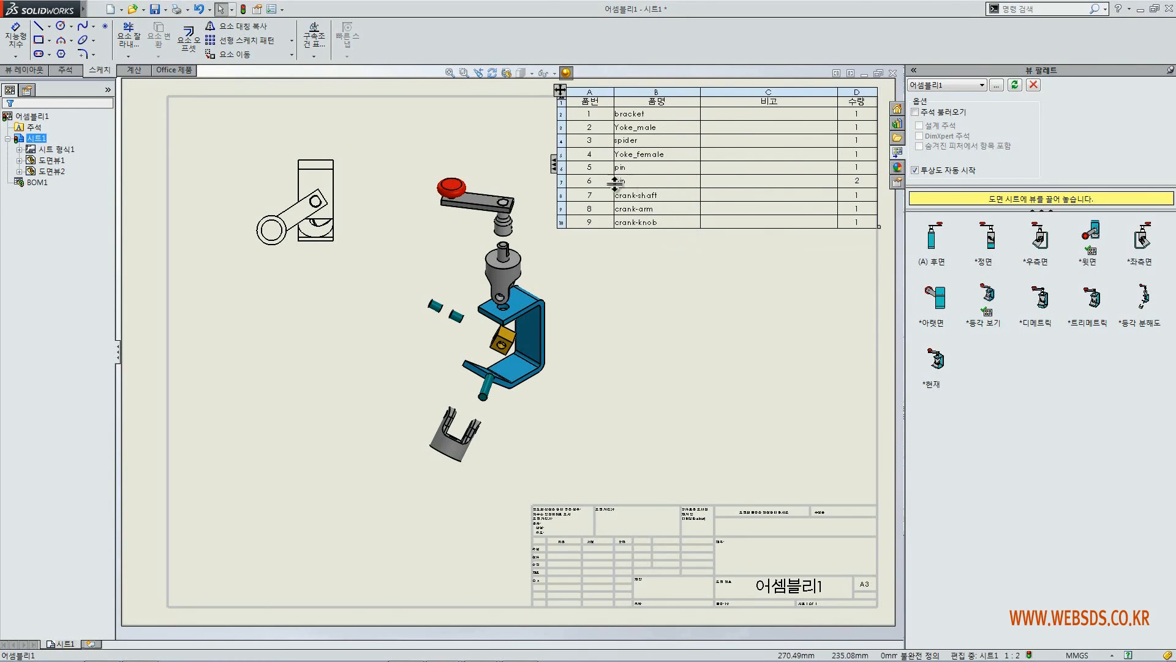
Examine the item number and part name entries in the BOM table
click(591, 92)
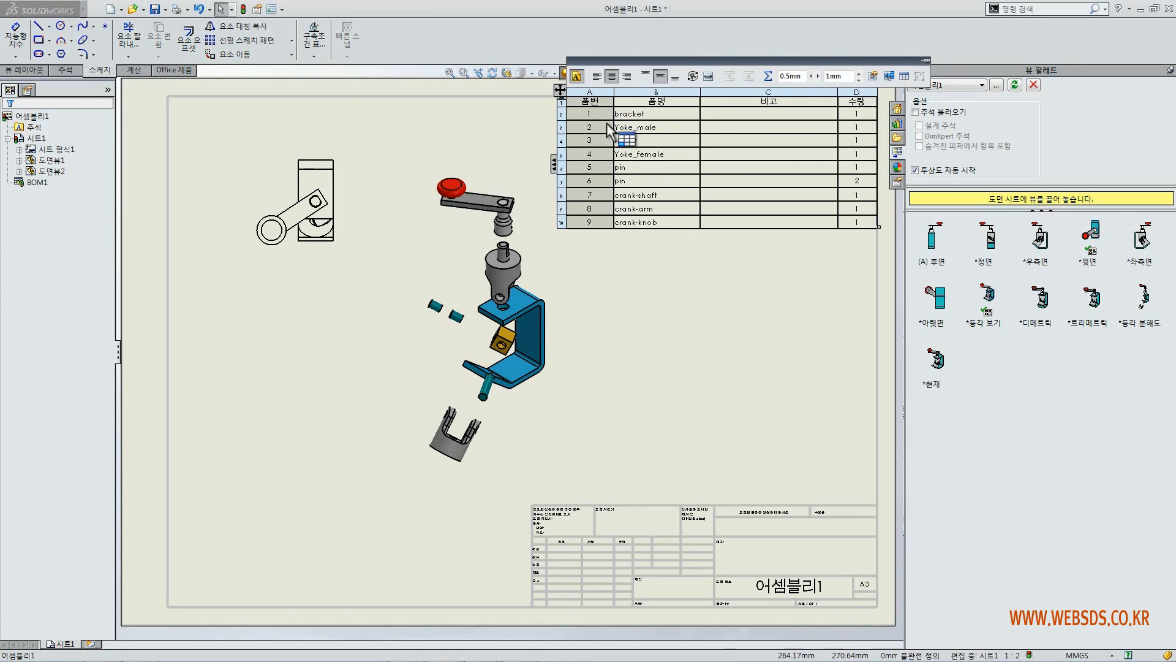
click(641, 251)
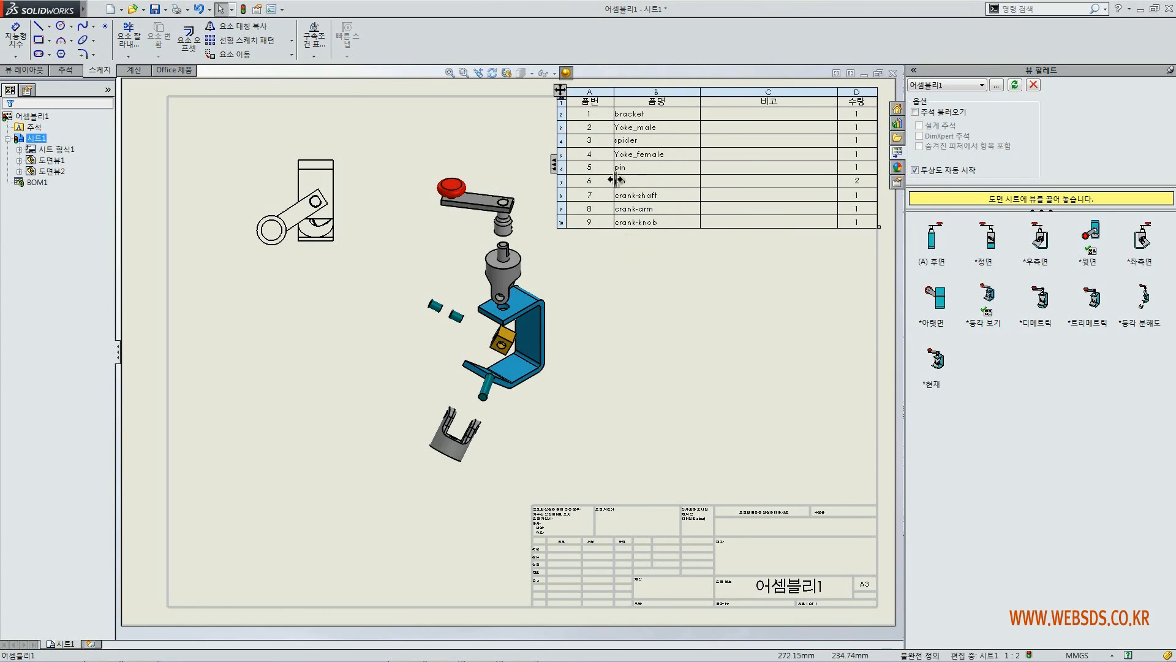
click(626, 115)
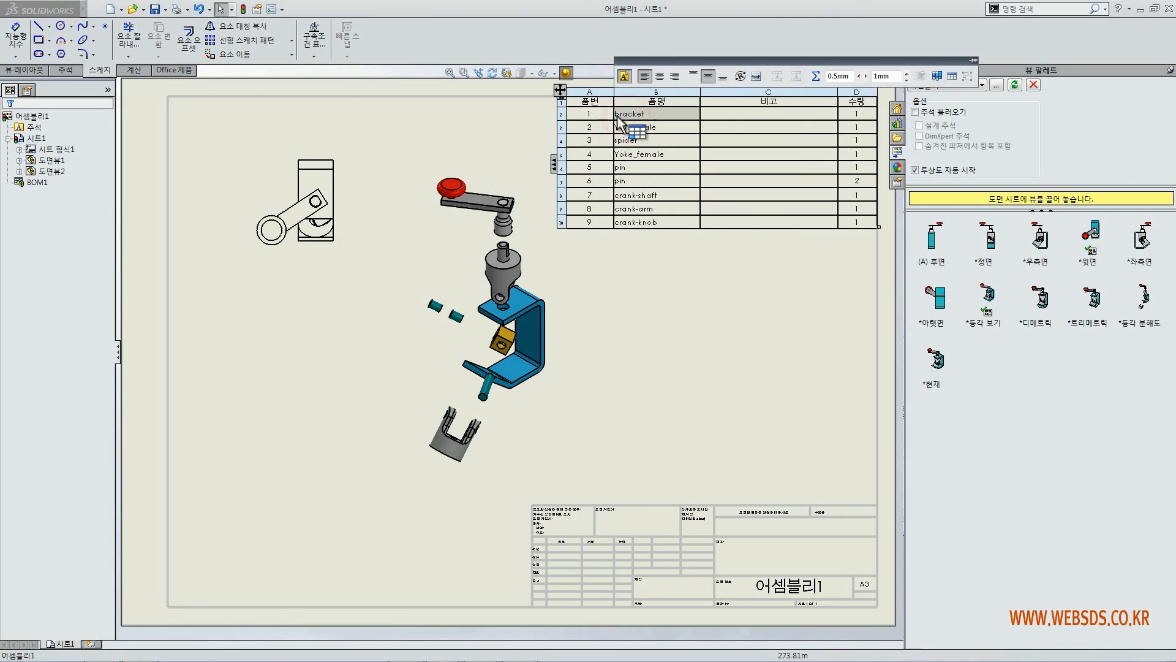
click(600, 117)
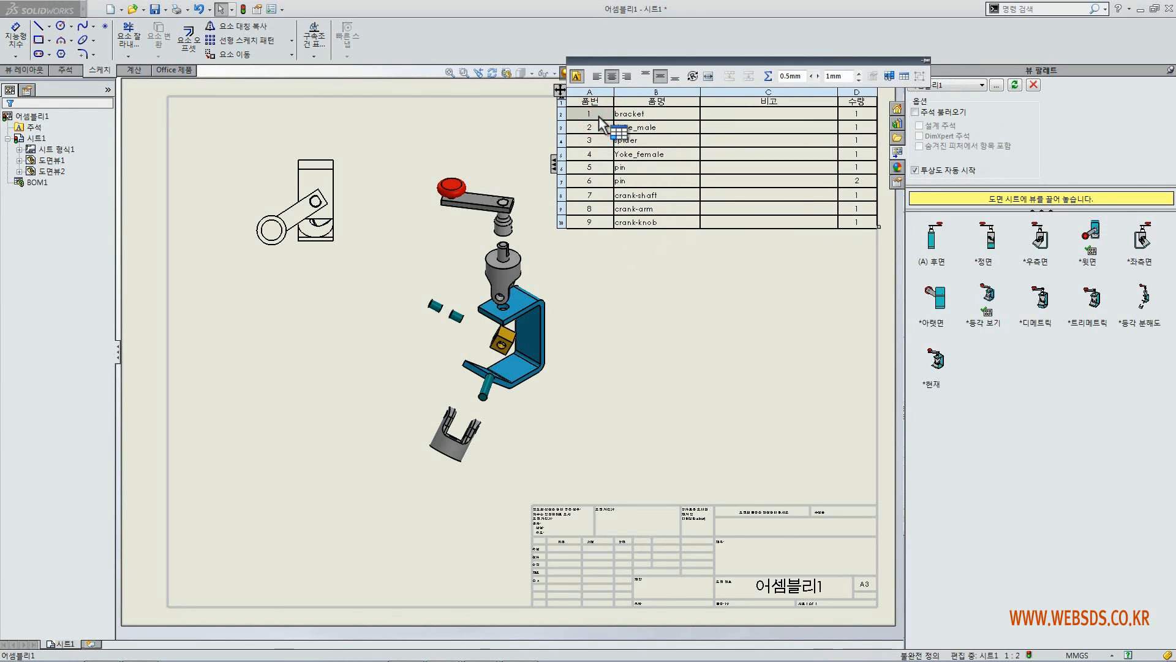
click(612, 127)
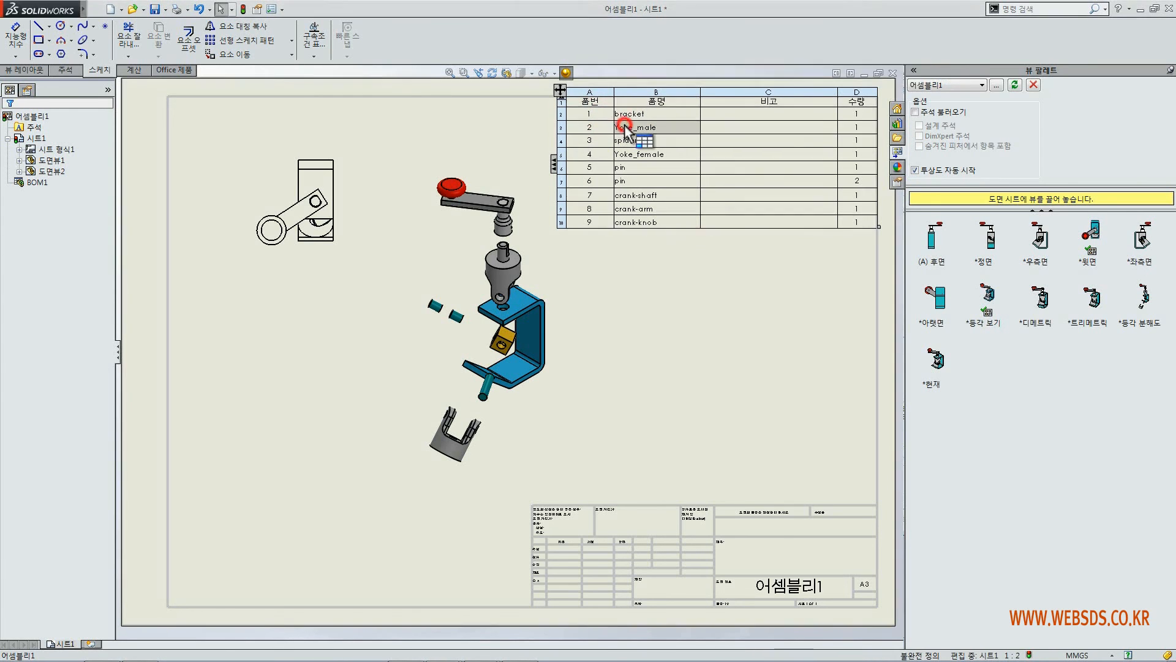
click(597, 126)
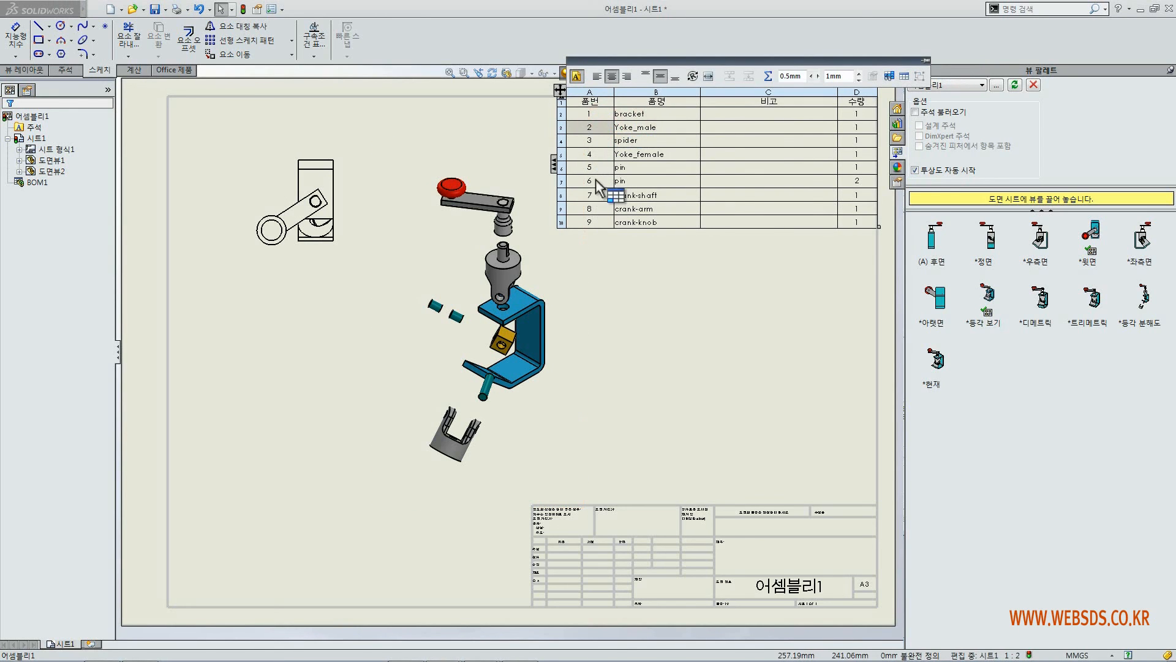
click(704, 284)
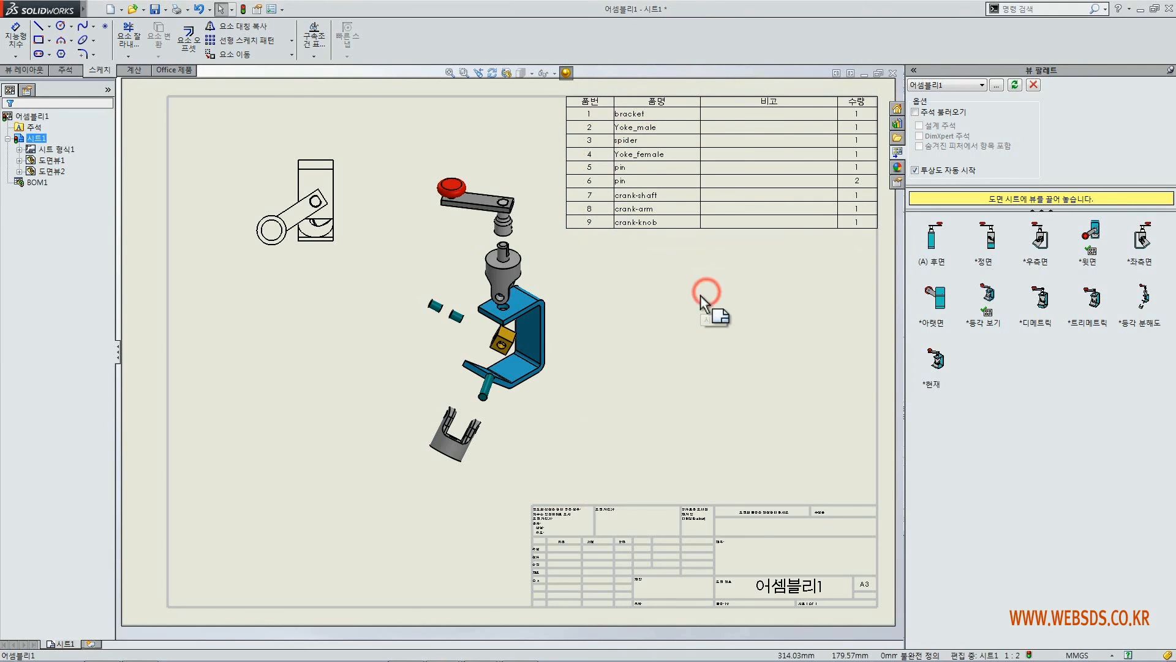
Add automatic balloons with magnetic lines to the exploded isometric view and accept them
right_click(585, 273)
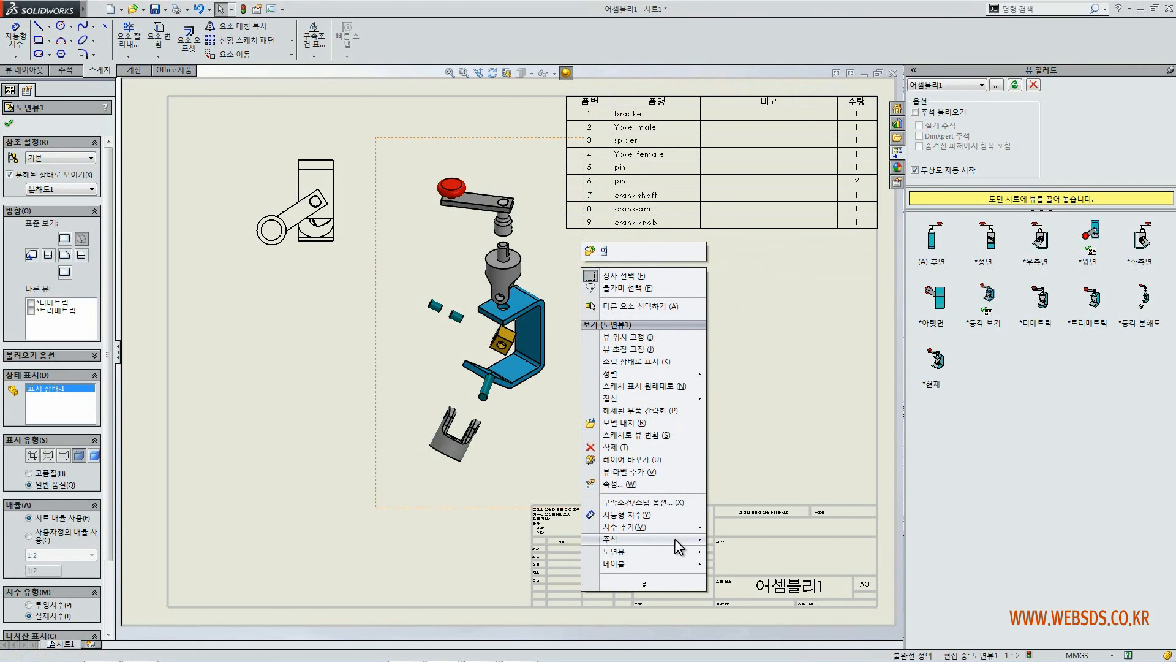
mouse_move(680, 546)
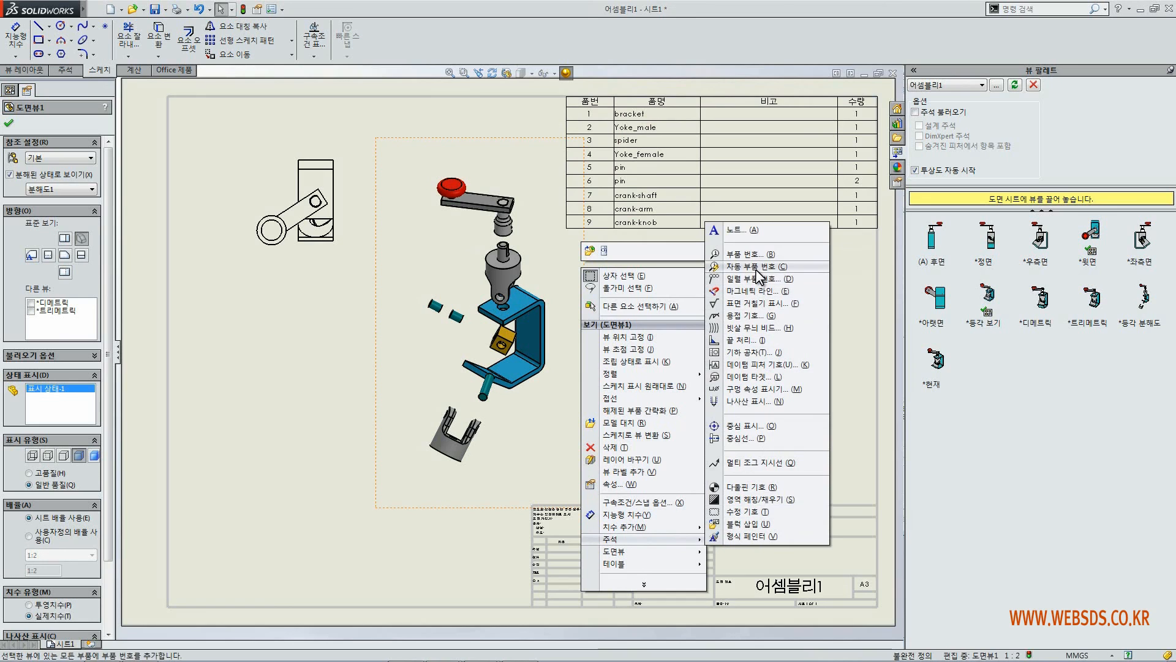
click(757, 268)
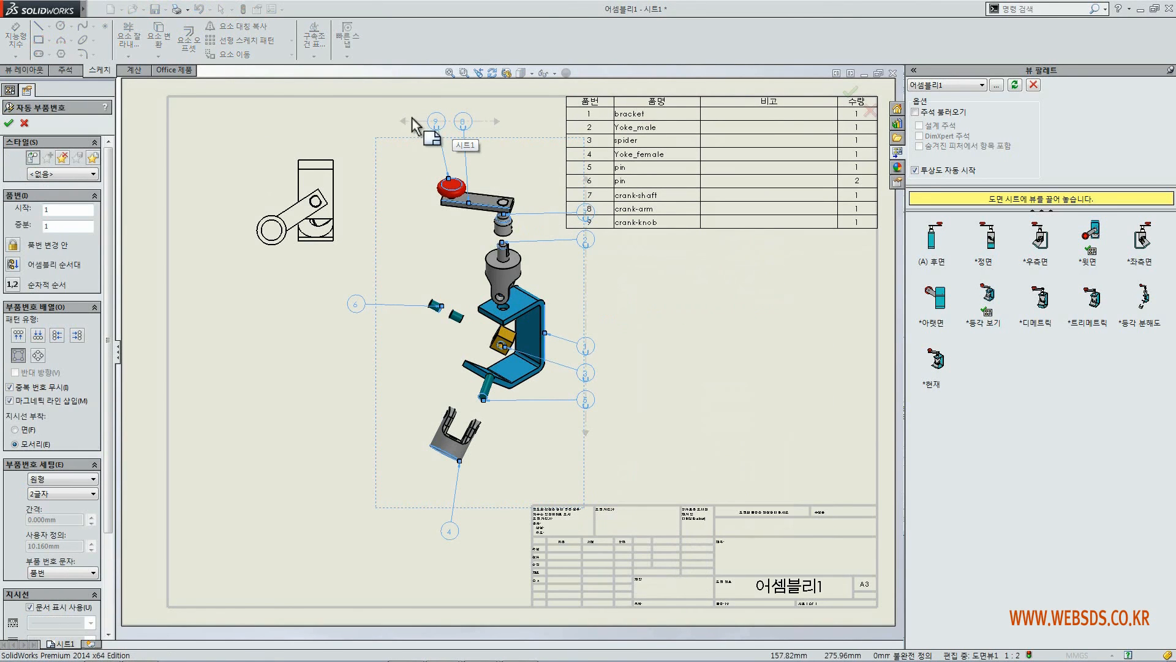
click(9, 123)
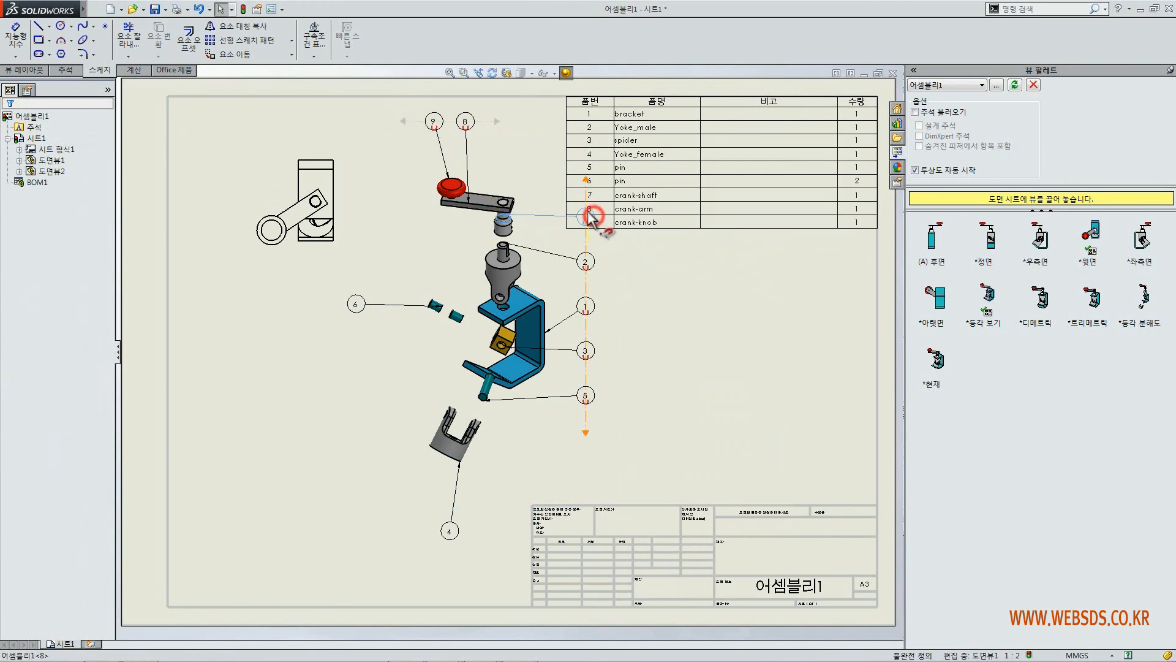
Shorten the vertical magnetic line to about 97 mm, below the BOM table, and move balloon 7 into the row beside balloon 8
drag(591, 219, 586, 260)
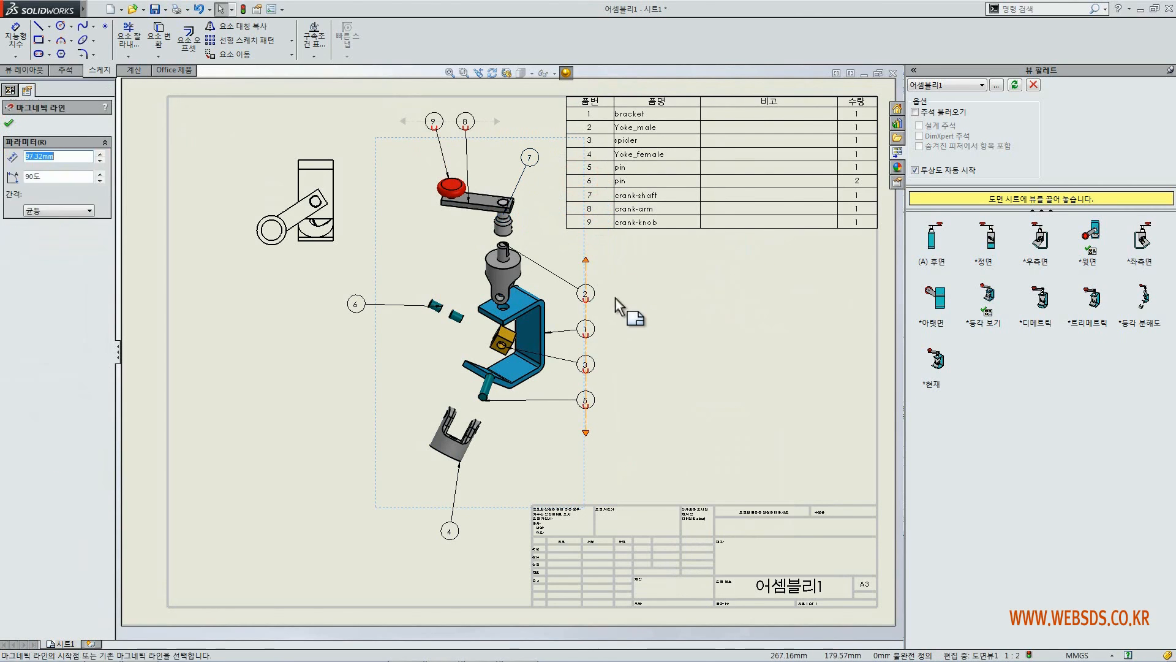
click(617, 299)
drag(530, 157, 534, 149)
click(704, 321)
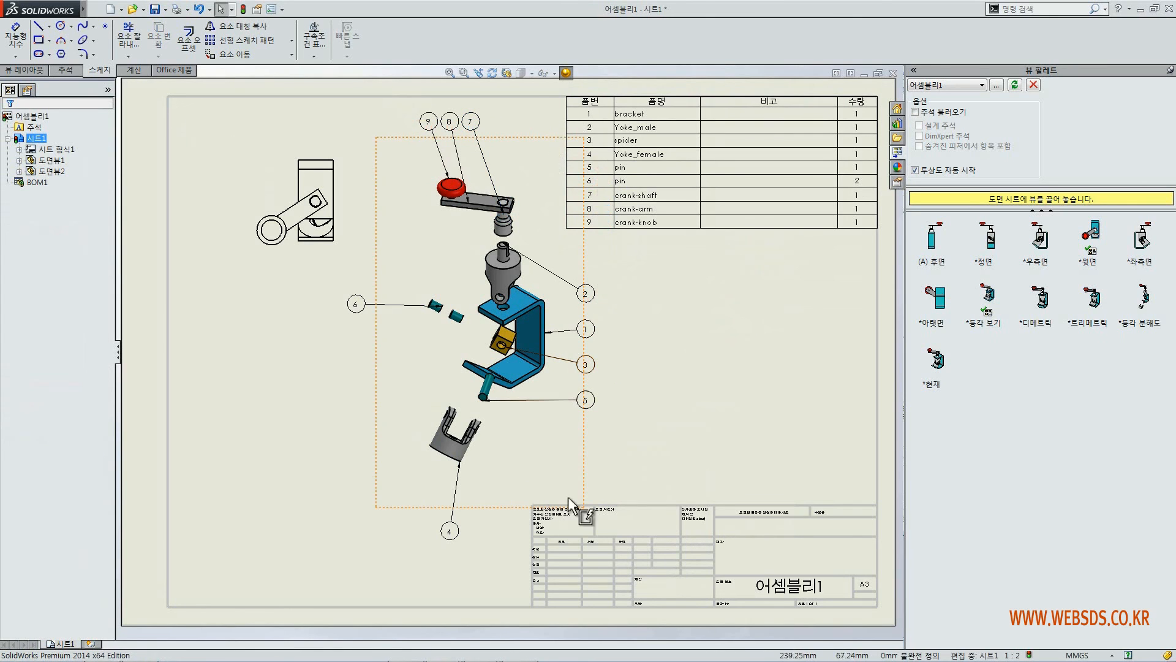
Move balloon 4 up and to the right, closer to the female yoke
drag(458, 534, 500, 487)
click(709, 441)
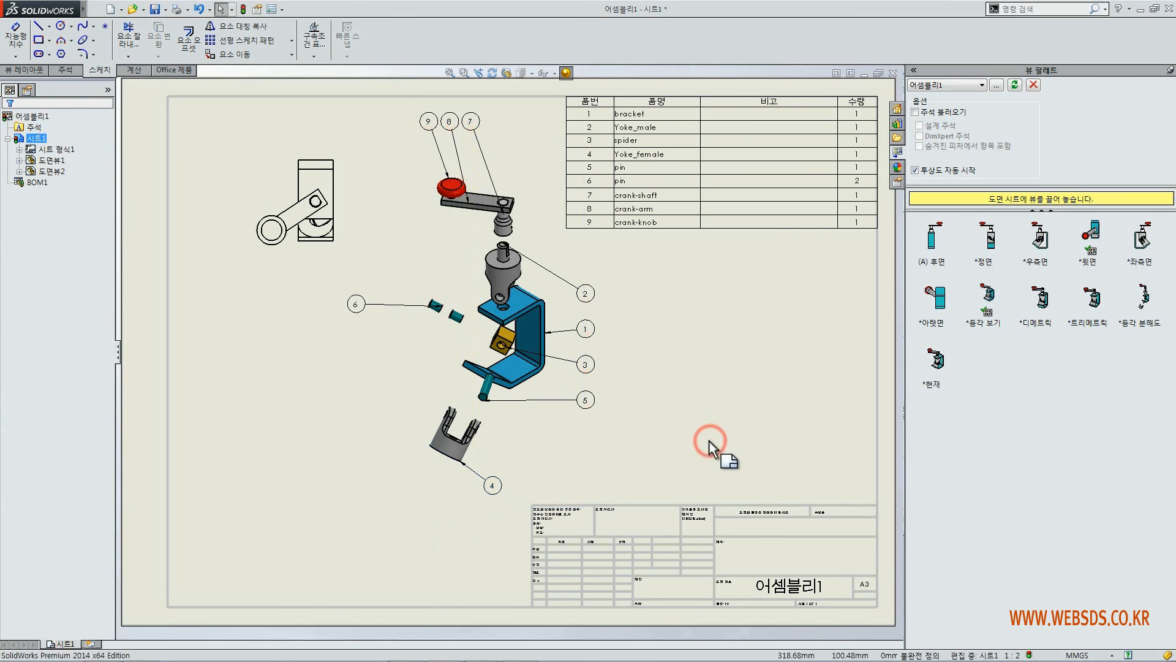